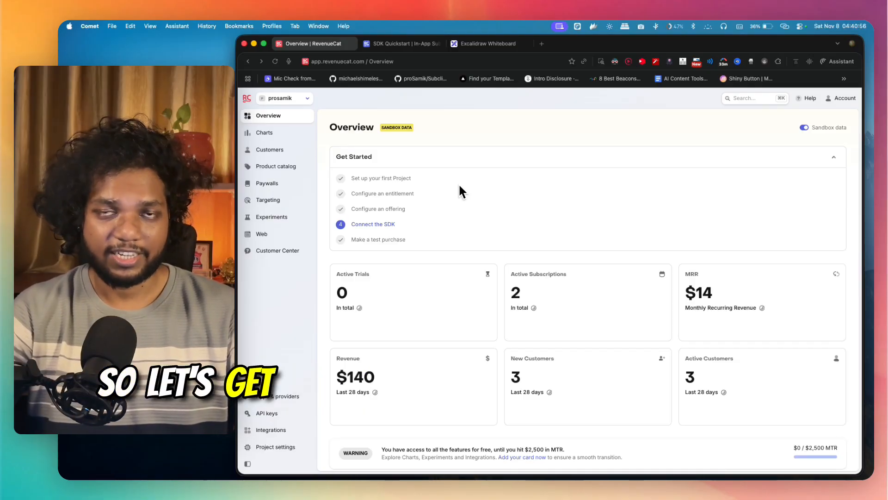
- Examine the revenue chart, and review the project overview's metrics and recent sandbox transactions
{"action": "left_click", "coordinate": [311, 131]}
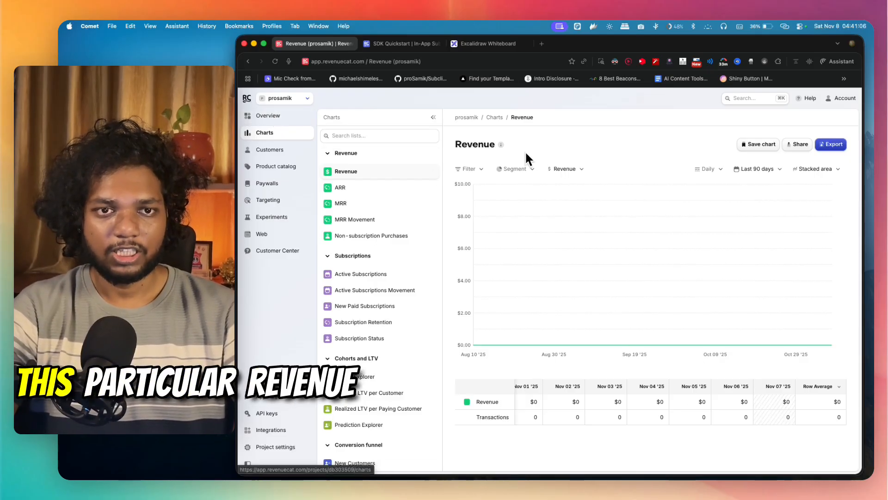
{"action": "left_click", "coordinate": [261, 116]}
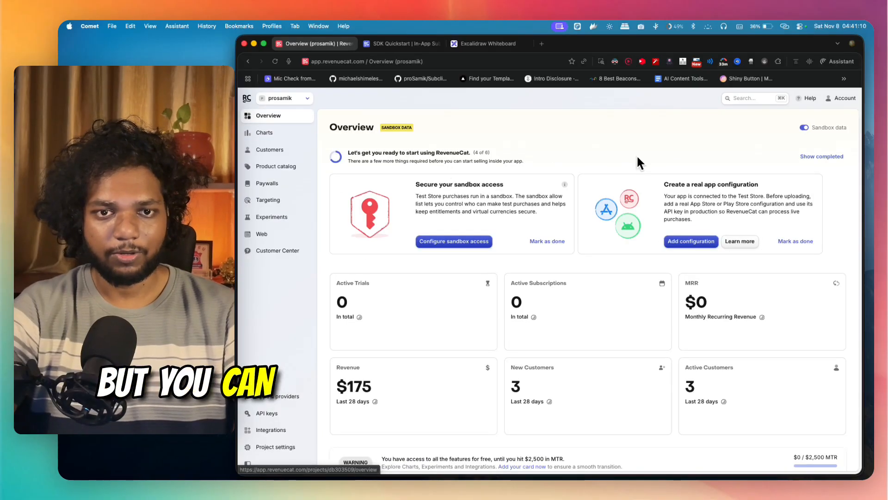
{"action": "scroll", "coordinate": [587, 240], "scroll_direction": "down", "scroll_amount": 3}
{"action": "scroll", "coordinate": [496, 227], "scroll_direction": "up", "scroll_amount": 3}
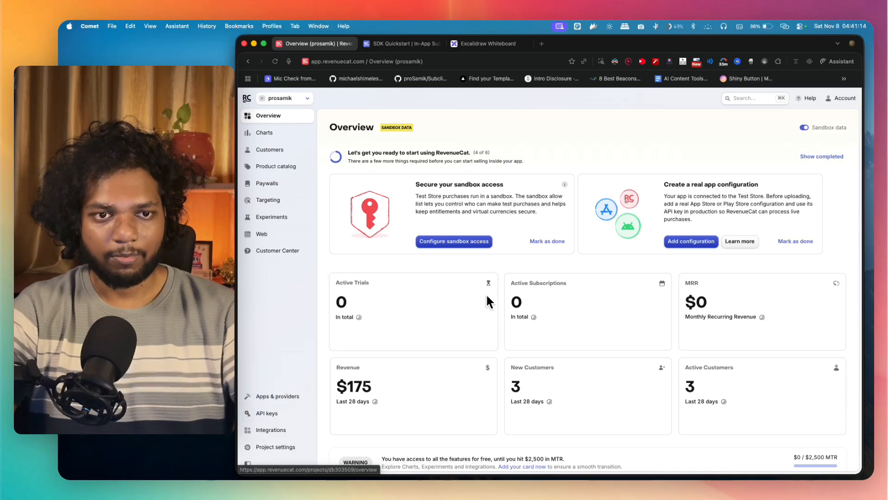
{"action": "scroll", "coordinate": [472, 305], "scroll_direction": "down", "scroll_amount": 1}
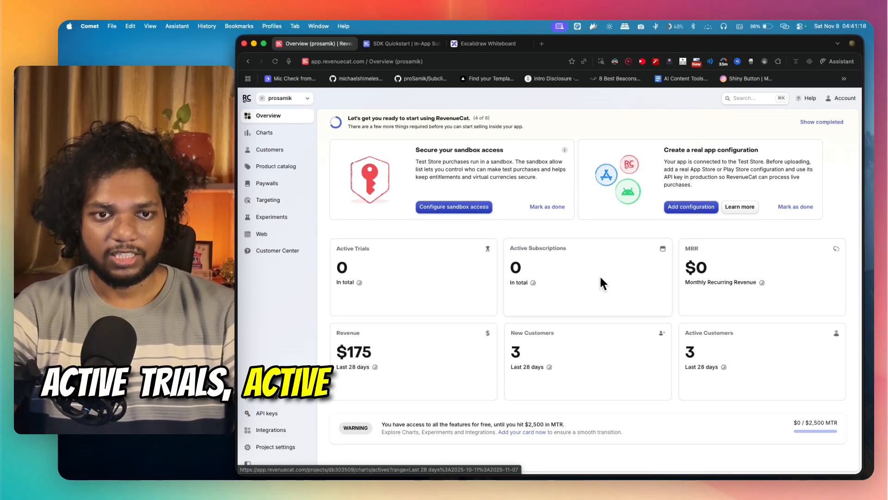
{"action": "scroll", "coordinate": [713, 285], "scroll_direction": "down", "scroll_amount": 1}
{"action": "scroll", "coordinate": [478, 282], "scroll_direction": "down", "scroll_amount": 4}
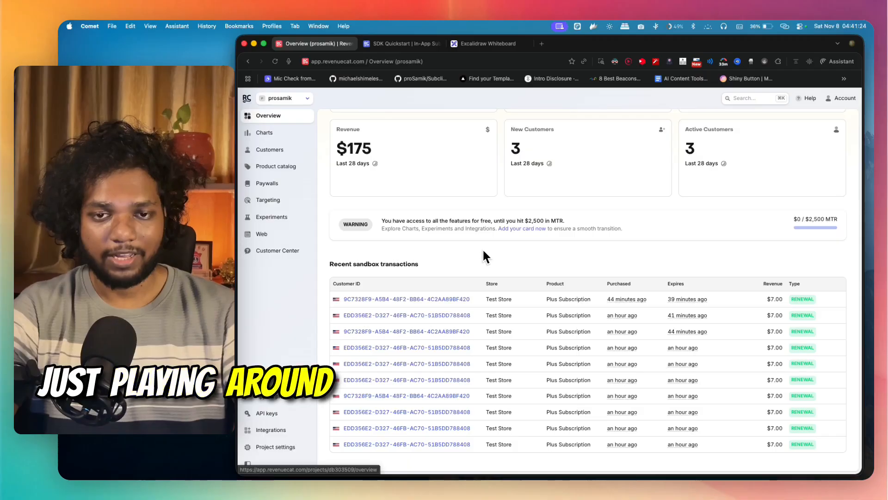
{"action": "scroll", "coordinate": [482, 246], "scroll_direction": "up", "scroll_amount": 6}
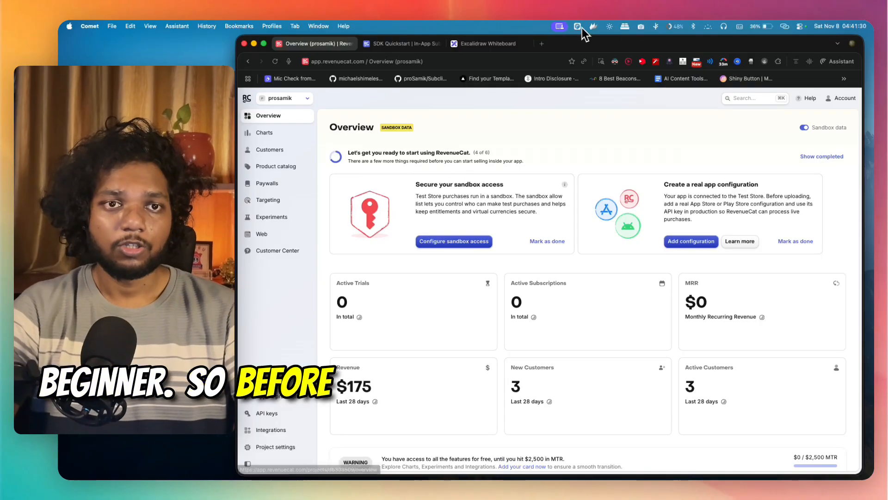
- Switch to the Excalidraw whiteboard and move the ios label slightly right, toward the middle of its box
{"action": "left_click", "coordinate": [493, 44]}
{"action": "scroll", "coordinate": [518, 306], "scroll_direction": "left", "scroll_amount": 2}
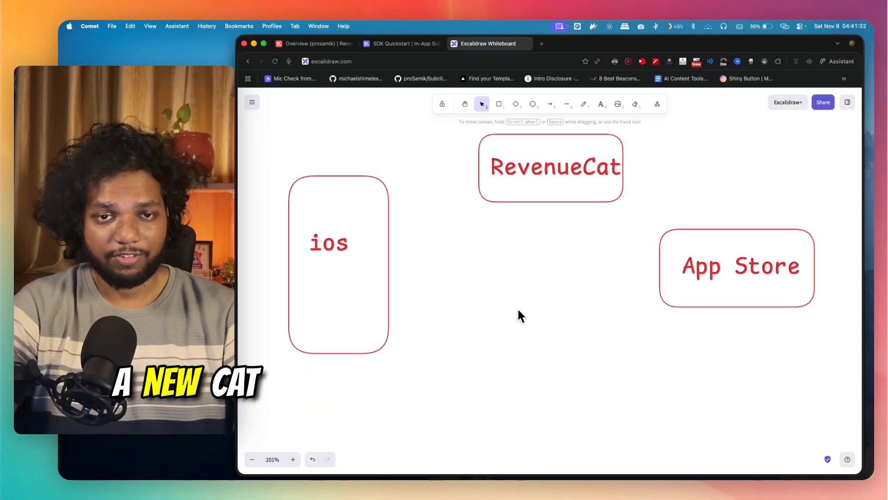
{"action": "left_click_drag", "start_coordinate": [335, 243], "coordinate": [343, 244]}
{"action": "left_click", "coordinate": [526, 279]}
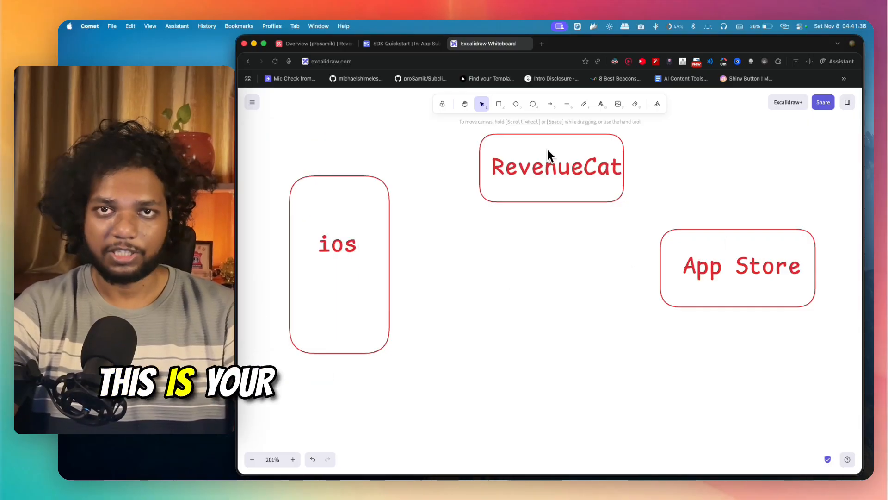
- Draw a pair of opposing arrows between the ios box and the App Store box
{"action": "left_click", "coordinate": [549, 106]}
{"action": "mouse_move", "coordinate": [395, 268]}
{"action": "left_mouse_down"}
{"action": "mouse_move", "coordinate": [644, 276]}
{"action": "mouse_move", "coordinate": [653, 264]}
{"action": "mouse_move", "coordinate": [398, 291]}
{"action": "left_mouse_up"}
{"action": "left_click", "coordinate": [549, 104]}
{"action": "left_click", "coordinate": [524, 359]}
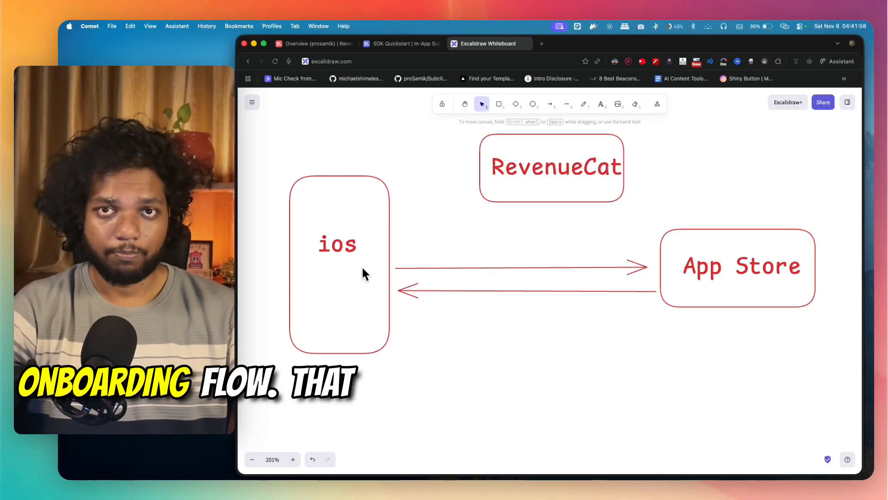
- Delete both arrows between the ios and App Store boxes
{"action": "left_click", "coordinate": [458, 308]}
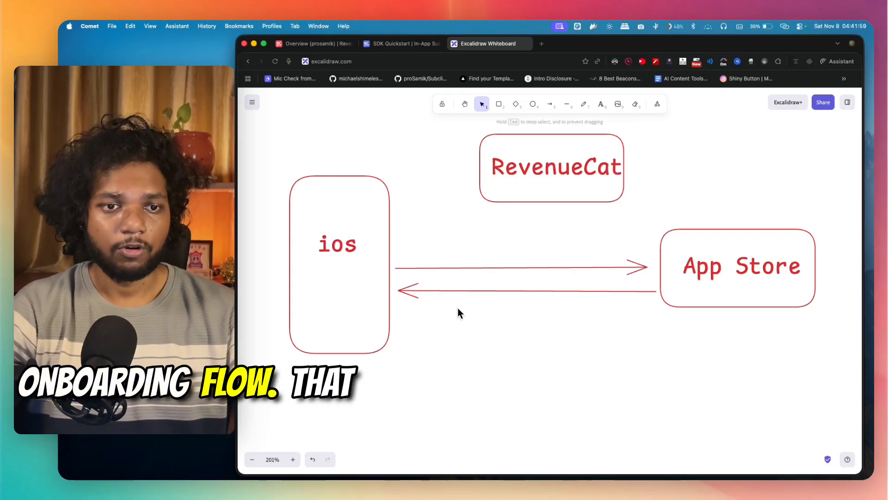
{"action": "left_click", "coordinate": [439, 288]}
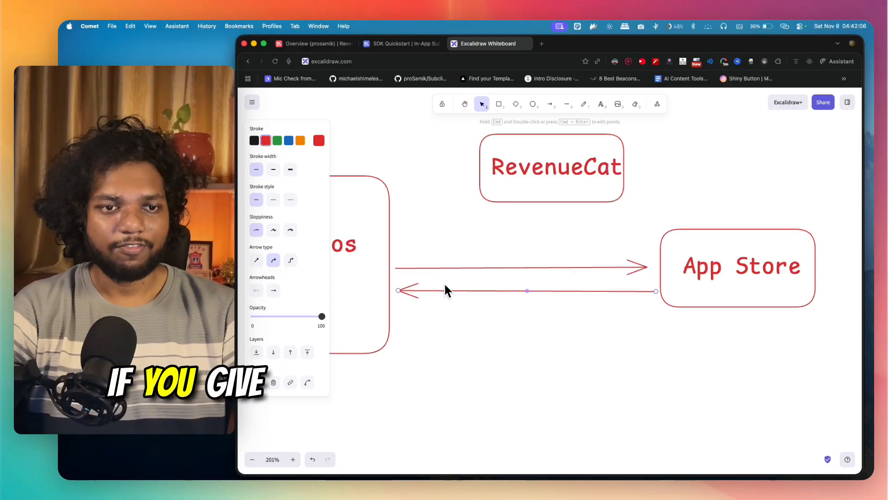
{"action": "left_click", "coordinate": [450, 268], "text": "shift"}
{"action": "key", "text": "Delete"}
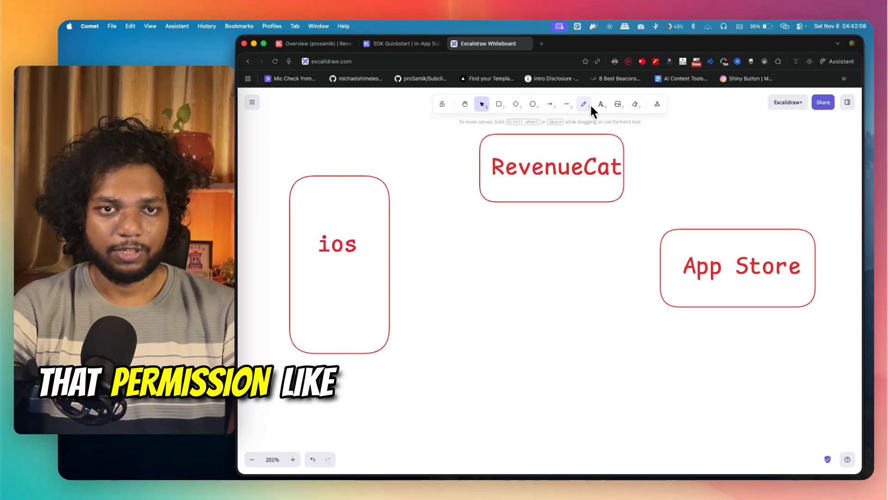
- Draw a pair of opposing arrows connecting the App Store box and the RevenueCat box
{"action": "left_click", "coordinate": [551, 104]}
{"action": "mouse_move", "coordinate": [665, 230]}
{"action": "left_mouse_down"}
{"action": "mouse_move", "coordinate": [620, 192]}
{"action": "mouse_move", "coordinate": [657, 265]}
{"action": "left_mouse_up"}
{"action": "left_click", "coordinate": [550, 105]}
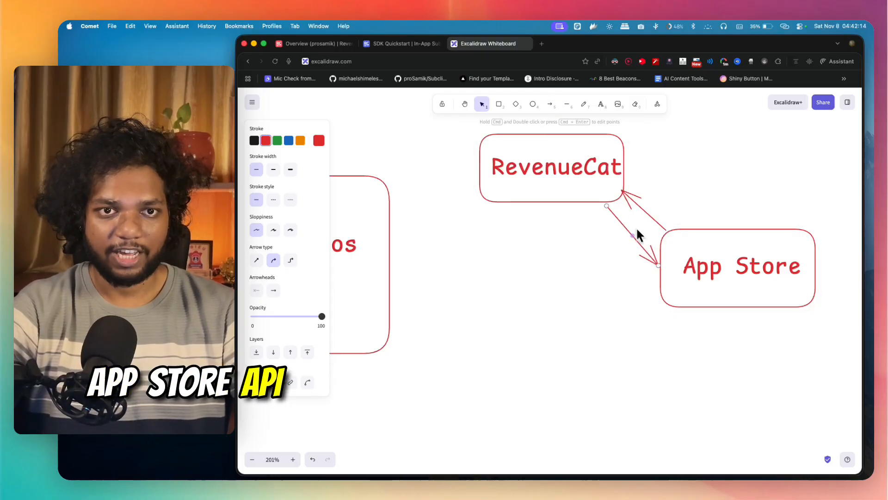
- Draw one arrow from the RevenueCat box to the ios box and another from ios back to RevenueCat
{"action": "left_click", "coordinate": [550, 106]}
{"action": "left_click_drag", "start_coordinate": [489, 207], "coordinate": [389, 279]}
{"action": "left_click", "coordinate": [550, 104]}
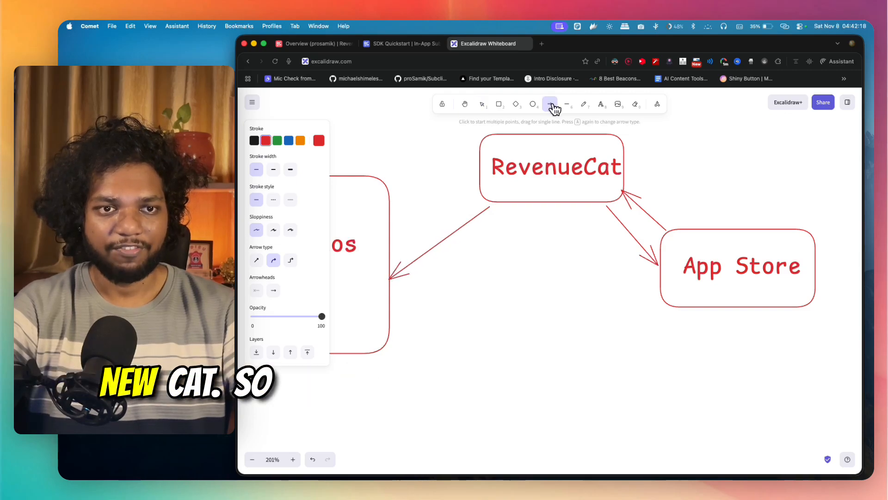
{"action": "left_click_drag", "start_coordinate": [389, 233], "coordinate": [476, 181]}
{"action": "left_click", "coordinate": [534, 307]}
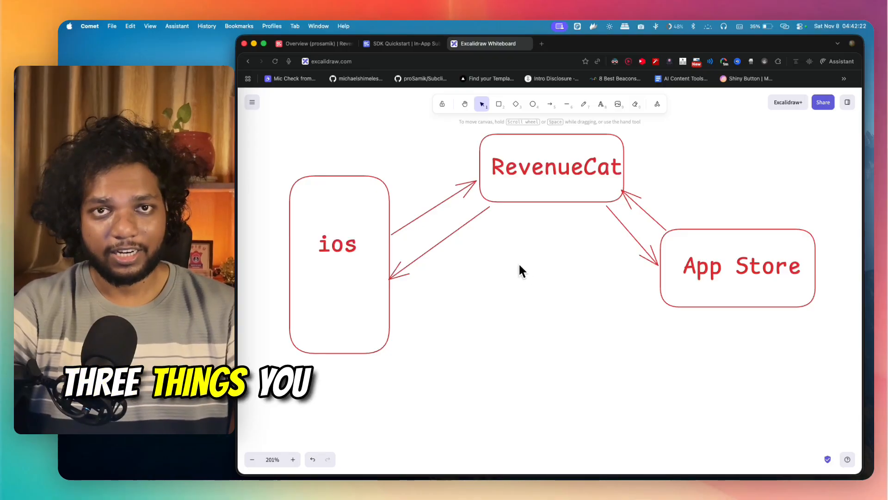
- Look at the project's product catalog in RevenueCat, and return to the Excalidraw whiteboard
{"action": "left_click", "coordinate": [328, 44]}
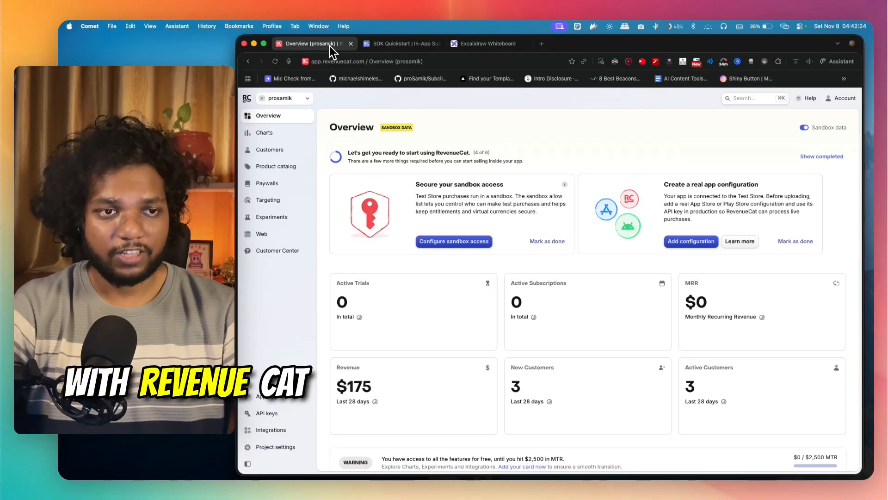
{"action": "left_click", "coordinate": [281, 166]}
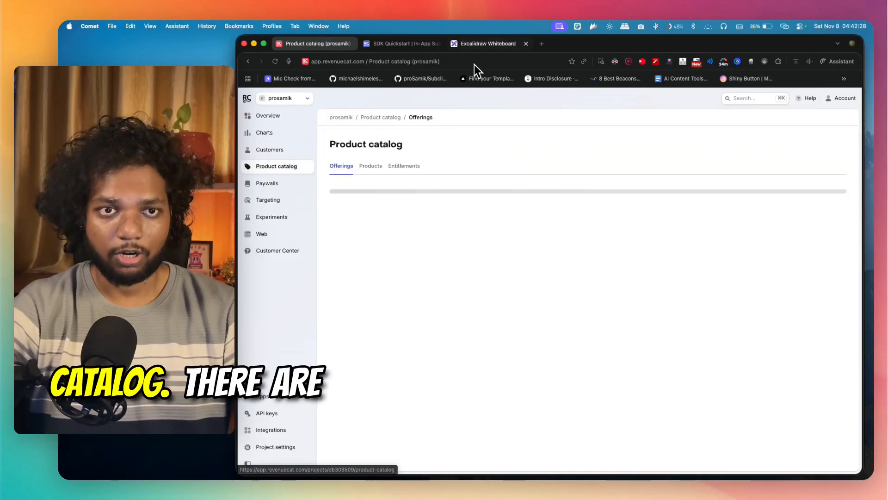
{"action": "left_click", "coordinate": [473, 45]}
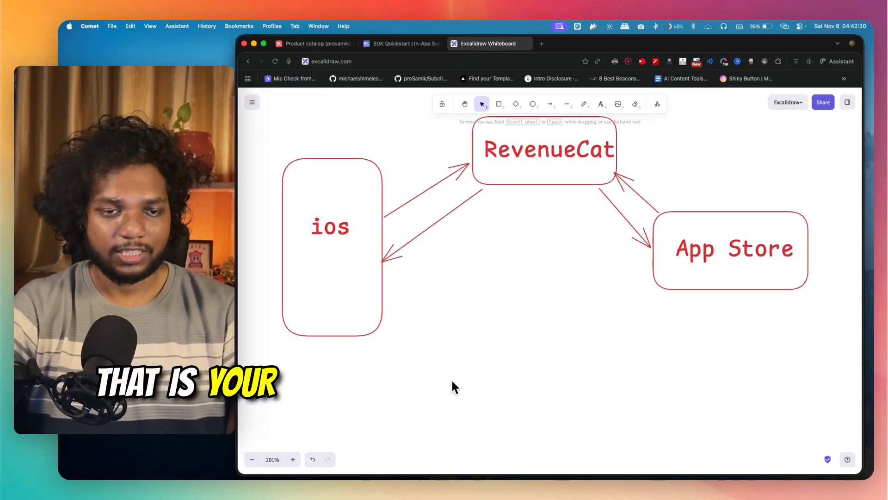
- Add a three-line text reading Products, Offering, Entitlements below the diagram, and shift it slightly up and to the left
{"action": "double_click", "coordinate": [446, 361]}
{"action": "type", "text": "Products"}
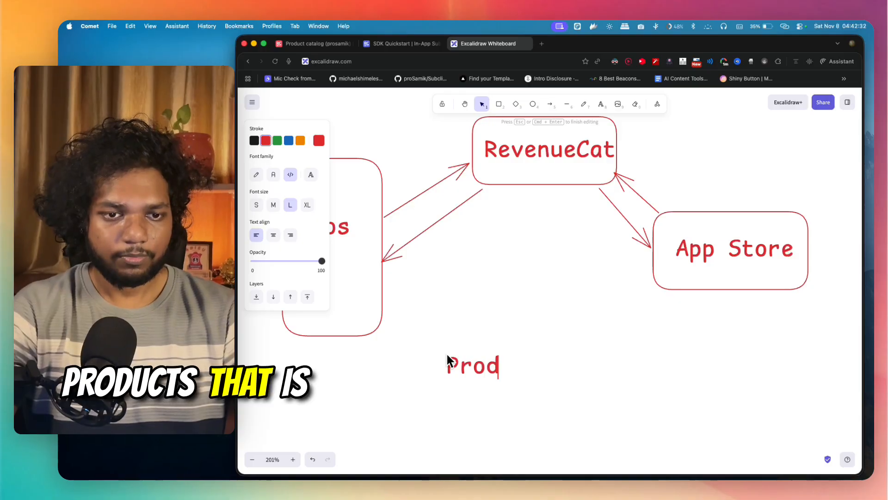
{"action": "key", "text": "Return"}
{"action": "type", "text": "Offering"}
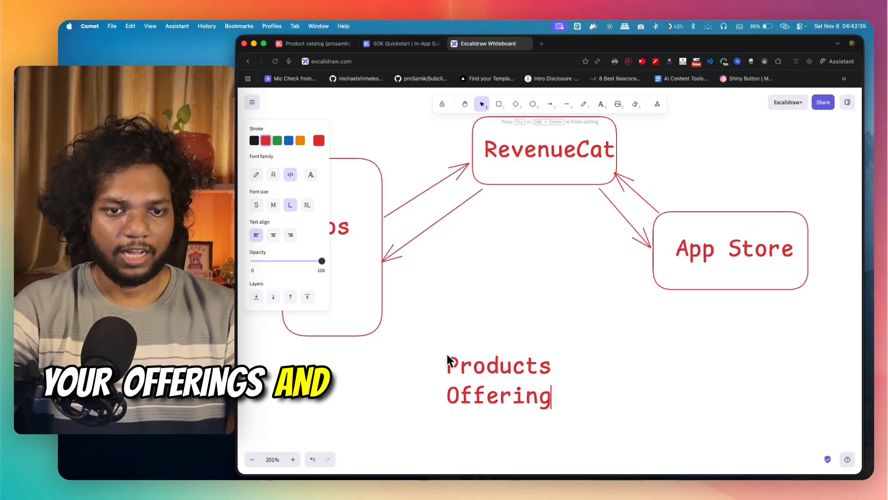
{"action": "key", "text": "Return"}
{"action": "type", "text": "Ent"}
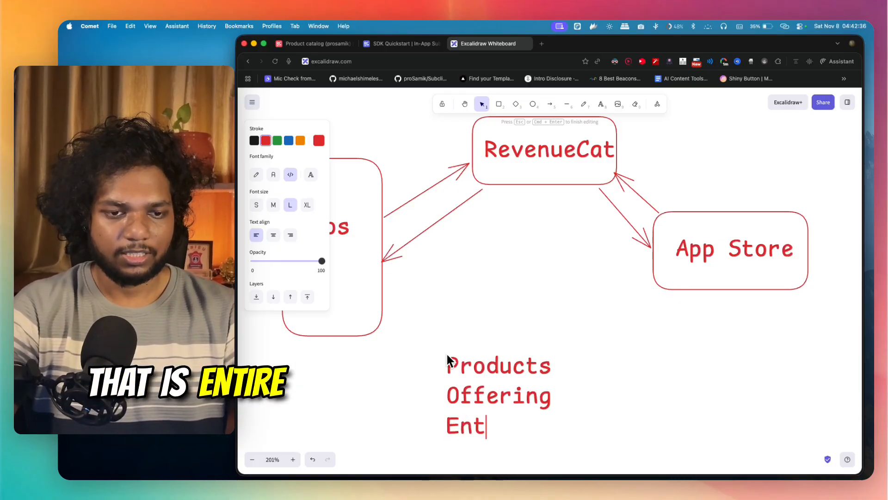
{"action": "type", "text": "tit"}
{"action": "key", "text": "BackSpace"}
{"action": "key", "text": "BackSpace"}
{"action": "type", "text": "it"}
{"action": "key", "text": "BackSpace"}
{"action": "key", "text": "BackSpace"}
{"action": "key", "text": "BackSpace"}
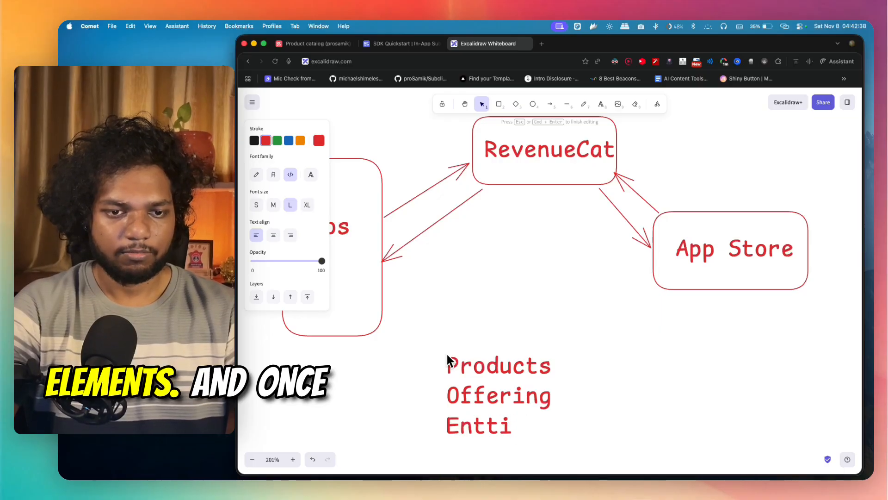
{"action": "type", "text": "itleme"}
{"action": "type", "text": "nts"}
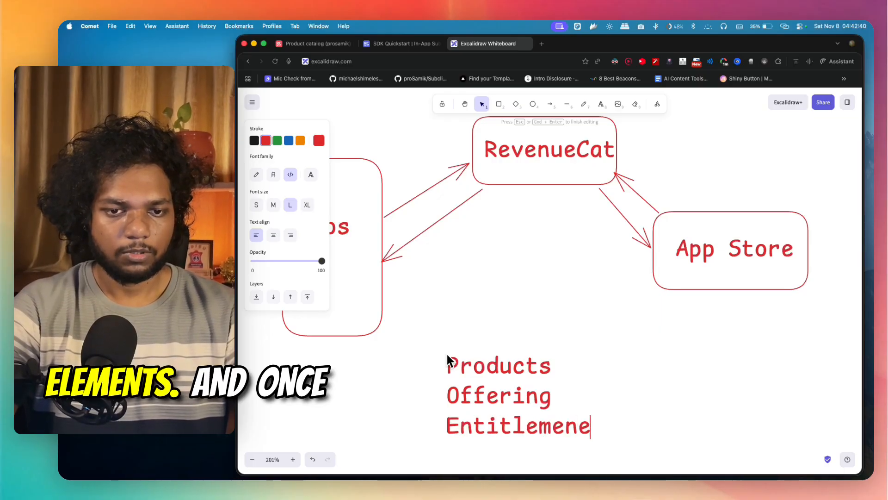
{"action": "left_click", "coordinate": [506, 343]}
{"action": "left_click_drag", "start_coordinate": [501, 379], "coordinate": [472, 367]}
- Add the text Onboarding below the App Store box, beside the Products, Offering, Entitlements list
{"action": "double_click", "coordinate": [651, 369]}
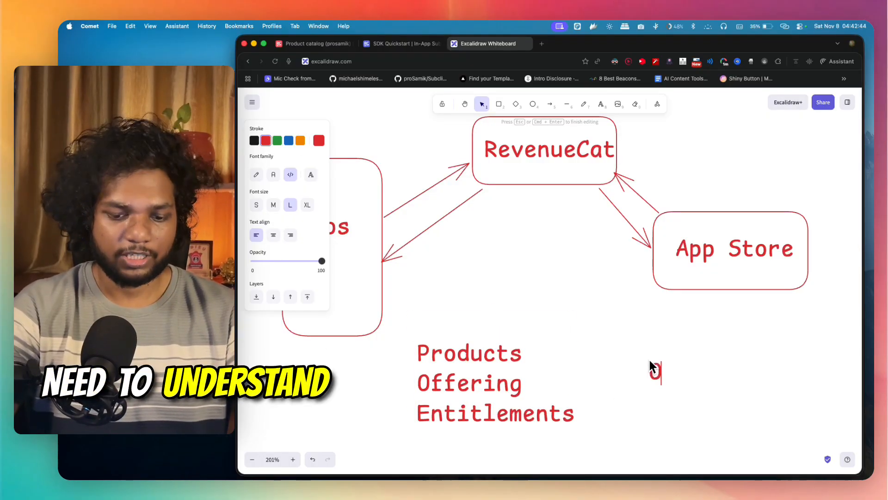
{"action": "type", "text": "Onboarding"}
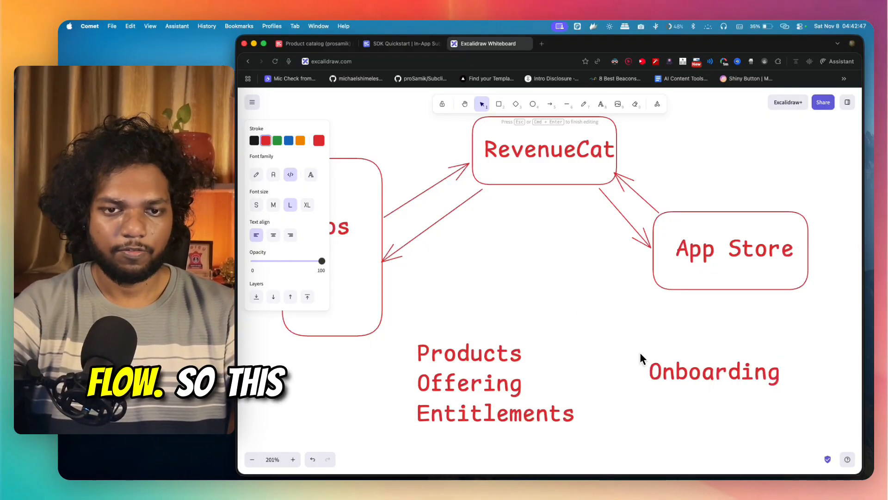
{"action": "left_click", "coordinate": [620, 339]}
- Replace the Onboarding text below the App Store box with Paywall
{"action": "scroll", "coordinate": [620, 339], "scroll_direction": "down", "scroll_amount": 2}
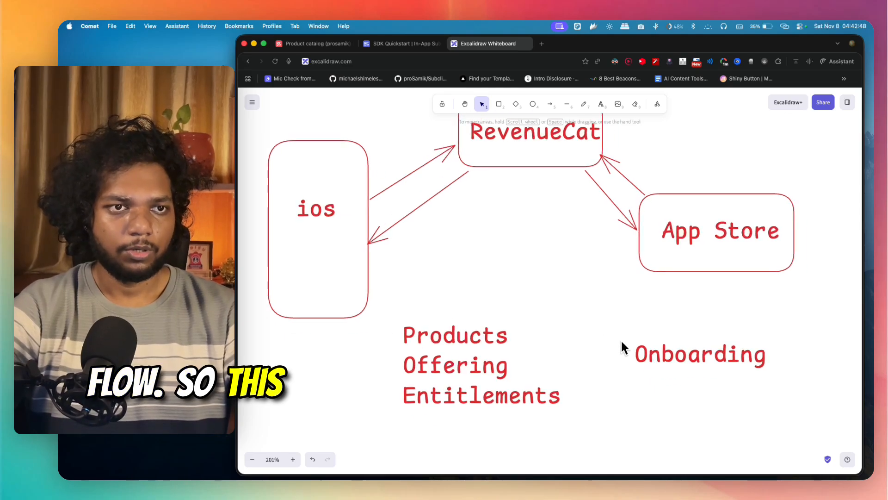
{"action": "left_click", "coordinate": [673, 360]}
{"action": "double_click", "coordinate": [673, 360]}
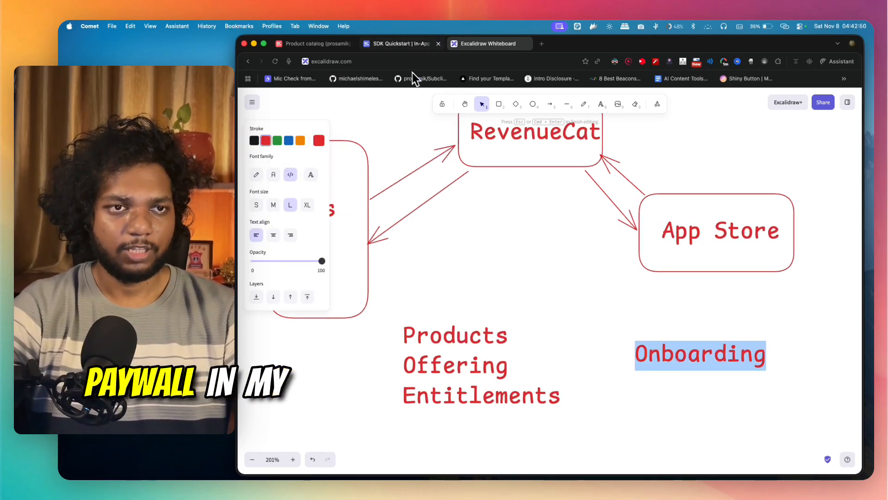
{"action": "left_click", "coordinate": [315, 44]}
{"action": "left_click", "coordinate": [489, 46]}
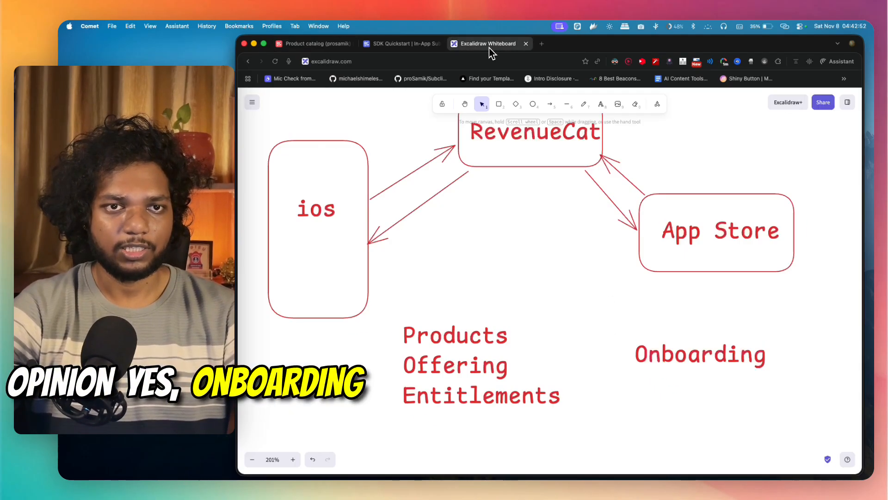
{"action": "double_click", "coordinate": [670, 342]}
{"action": "type", "text": "Pa"}
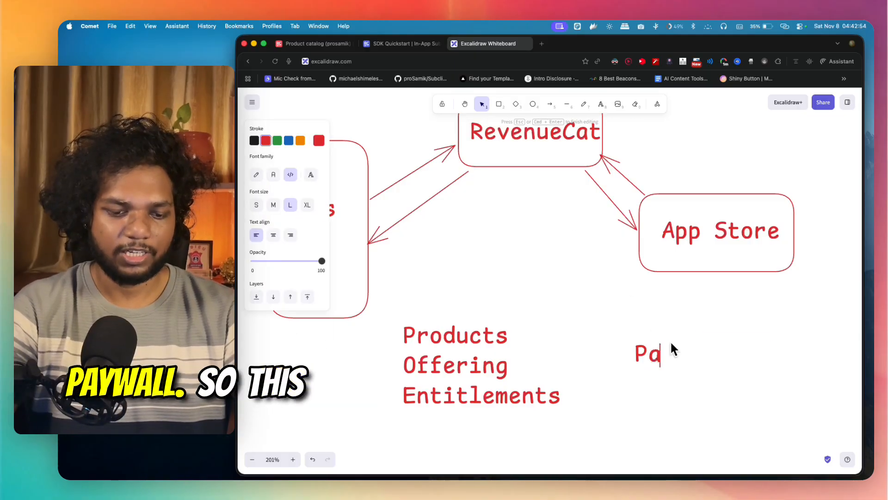
{"action": "type", "text": "wywall"}
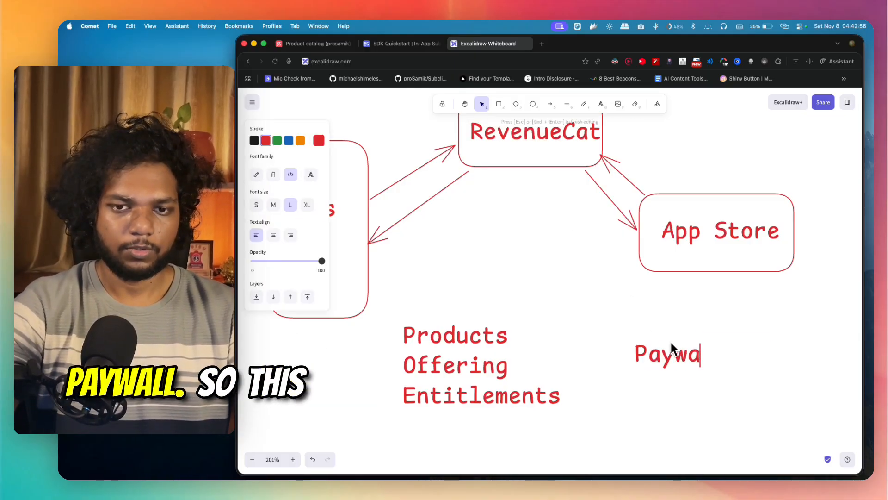
{"action": "left_click", "coordinate": [700, 407]}
- Review the whole diagram, including the connected boxes, the product catalog terms and the Paywall label
{"action": "scroll", "coordinate": [700, 408], "scroll_direction": "down", "scroll_amount": 5}
{"action": "scroll", "coordinate": [696, 406], "scroll_direction": "right", "scroll_amount": 2}
{"action": "scroll", "coordinate": [696, 406], "scroll_direction": "down", "scroll_amount": 1}
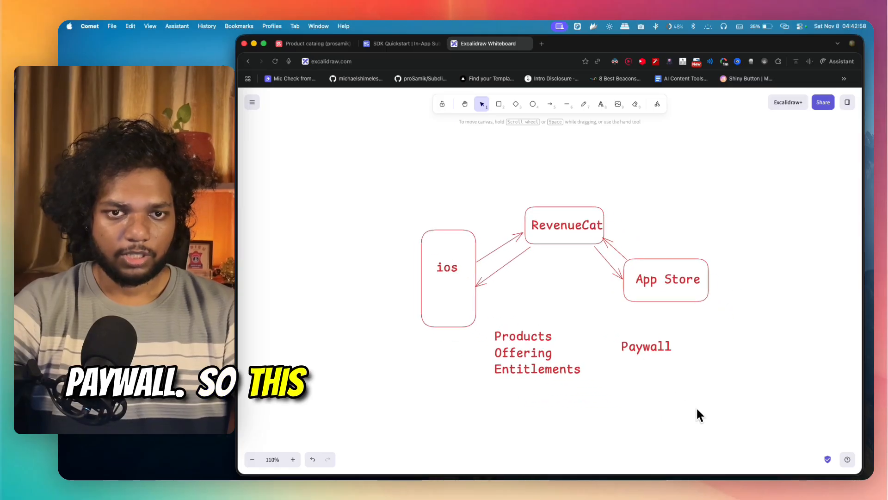
{"action": "scroll", "coordinate": [585, 339], "scroll_direction": "up", "scroll_amount": 5}
{"action": "scroll", "coordinate": [584, 338], "scroll_direction": "down", "scroll_amount": 3}
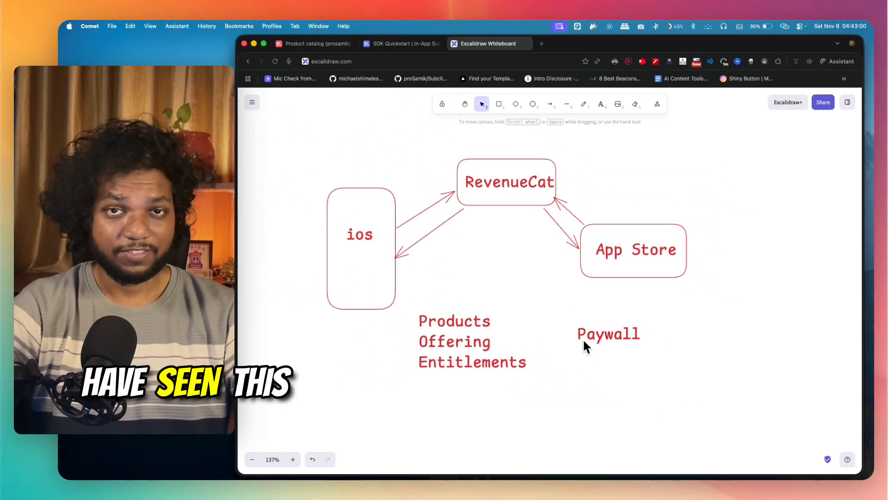
{"action": "scroll", "coordinate": [581, 338], "scroll_direction": "left", "scroll_amount": 2}
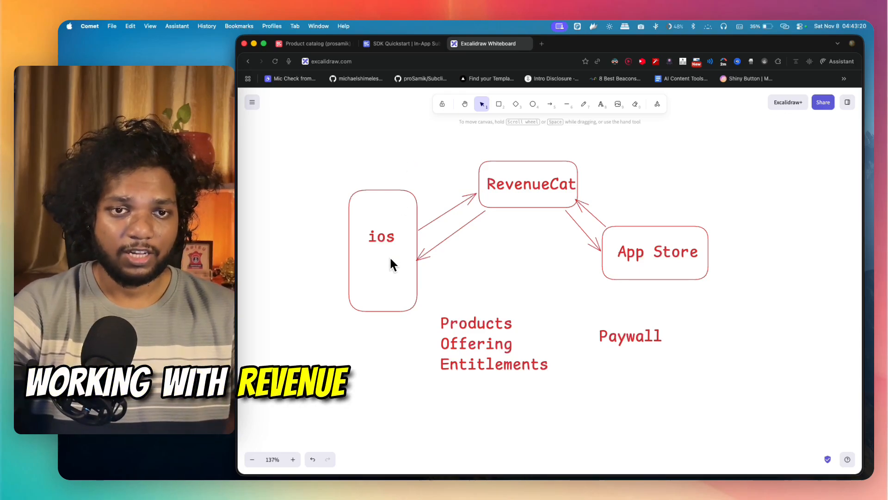
{"action": "scroll", "coordinate": [443, 237], "scroll_direction": "down", "scroll_amount": 2}
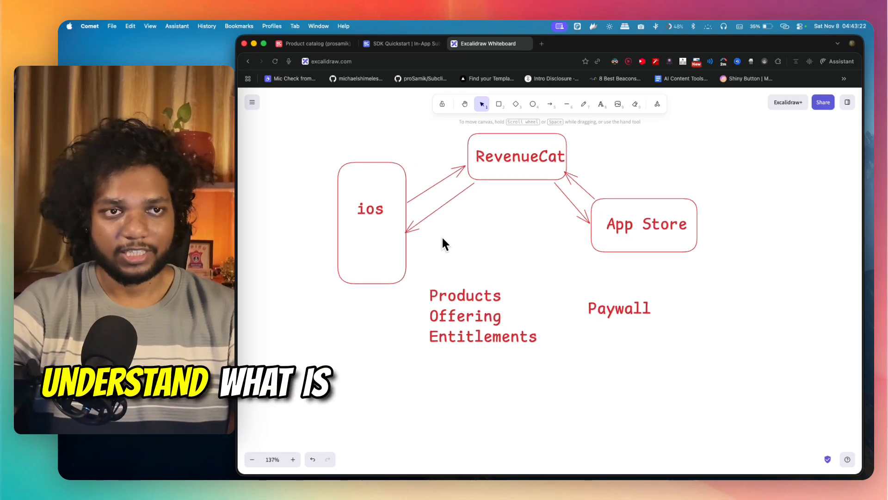
{"action": "scroll", "coordinate": [442, 250], "scroll_direction": "down", "scroll_amount": 3}
{"action": "scroll", "coordinate": [442, 249], "scroll_direction": "up", "scroll_amount": 4}
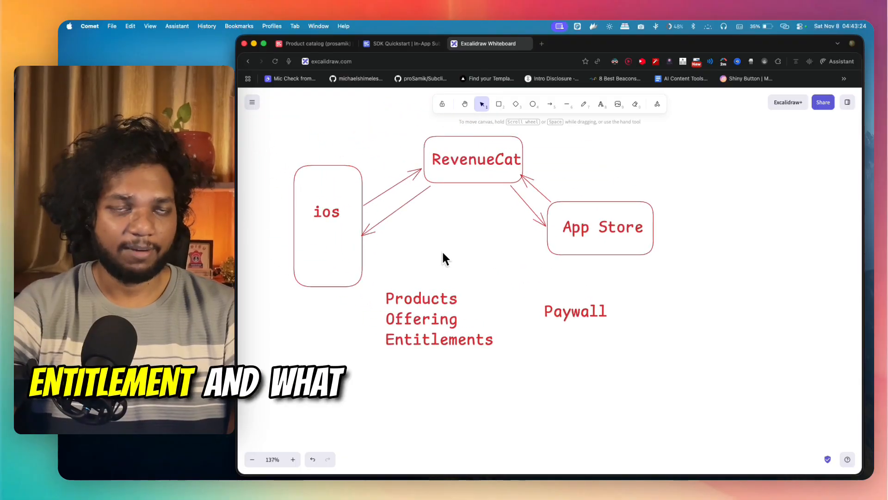
- Switch to the RevenueCat dashboard and view the Apps & providers page and the product catalog's Offerings and Products lists
{"action": "left_click", "coordinate": [318, 49]}
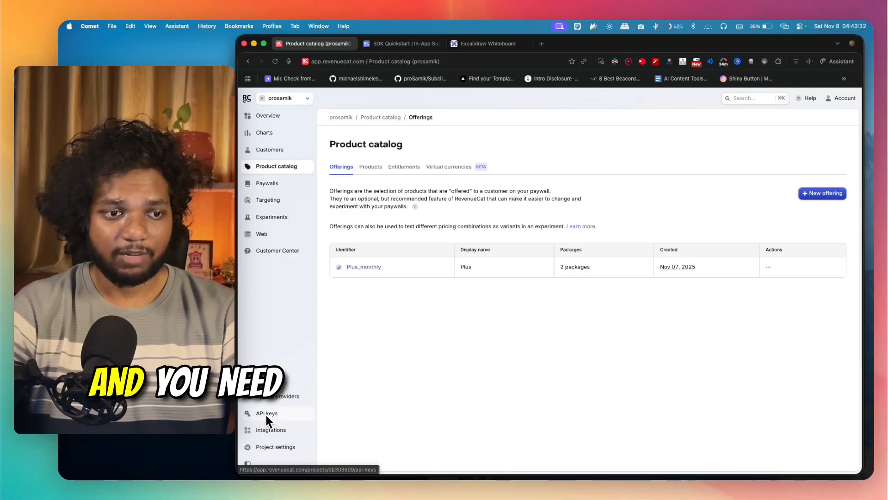
{"action": "left_click", "coordinate": [270, 402]}
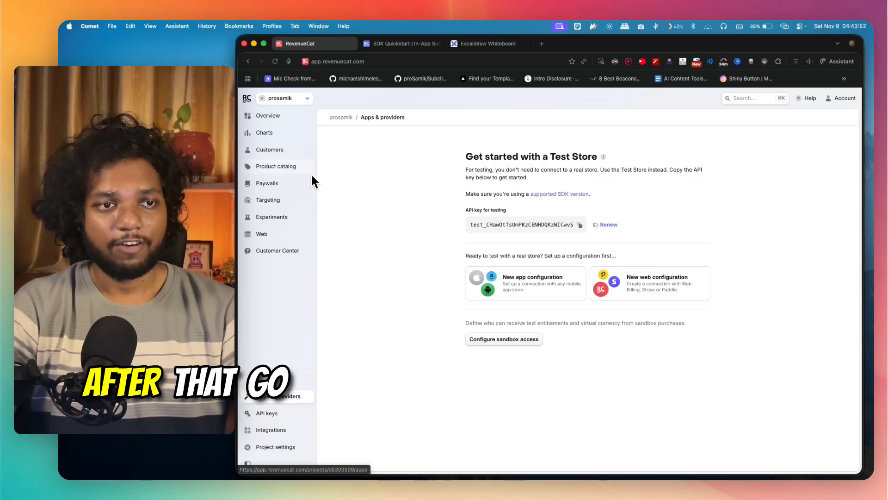
{"action": "left_click", "coordinate": [291, 167]}
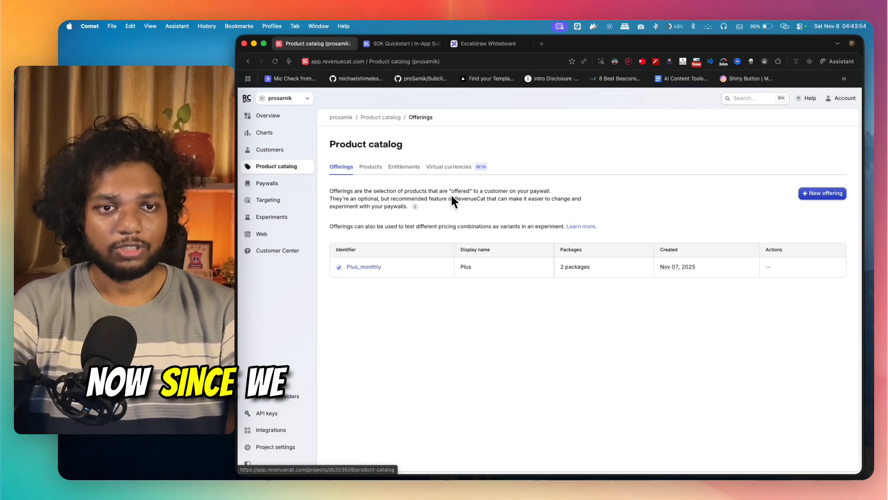
{"action": "left_click", "coordinate": [370, 169]}
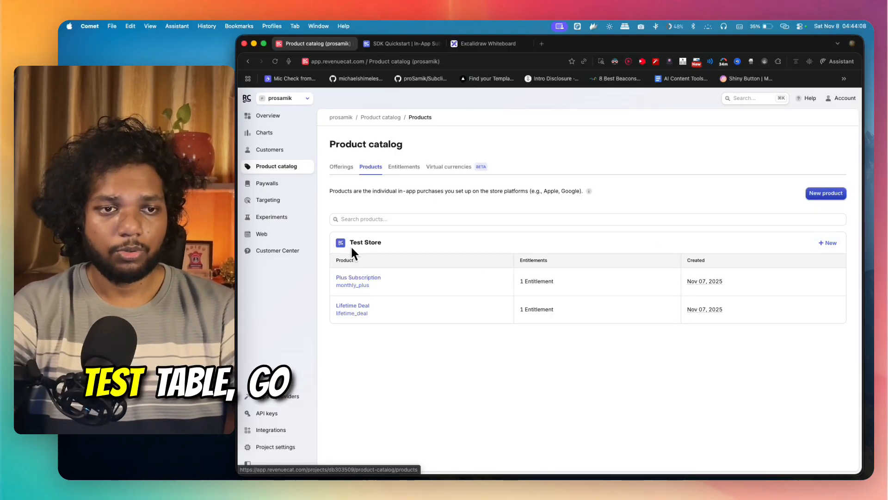
- Start a new Test Store product, enter plus_month as its identifier, and clear the entry again
{"action": "left_click", "coordinate": [831, 243]}
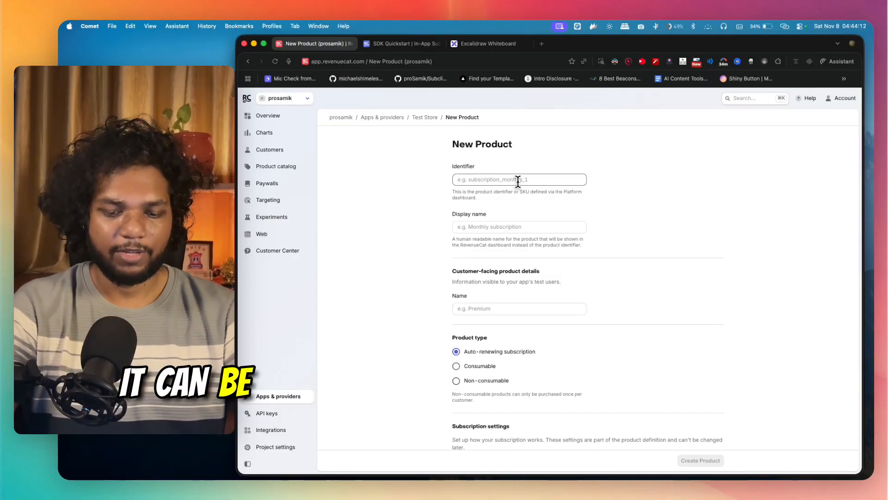
{"action": "type", "text": "plus_month"}
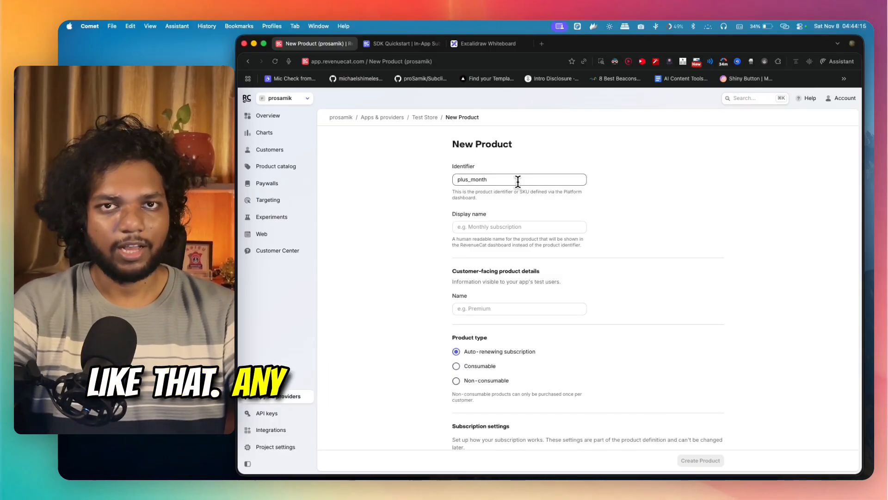
{"action": "key", "text": "super+a"}
{"action": "key", "text": "BackSpace"}
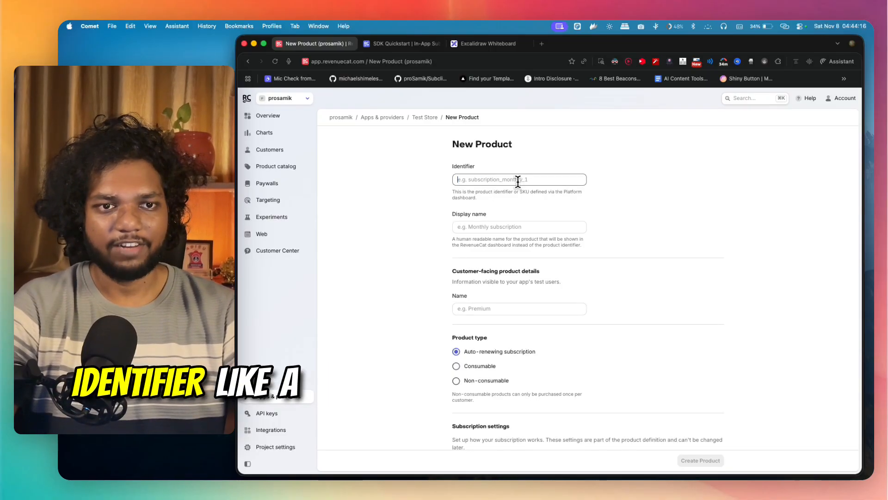
- Examine the new product form's name fields, product types and available subscription durations
{"action": "left_click", "coordinate": [439, 203]}
{"action": "scroll", "coordinate": [439, 202], "scroll_direction": "down", "scroll_amount": 1}
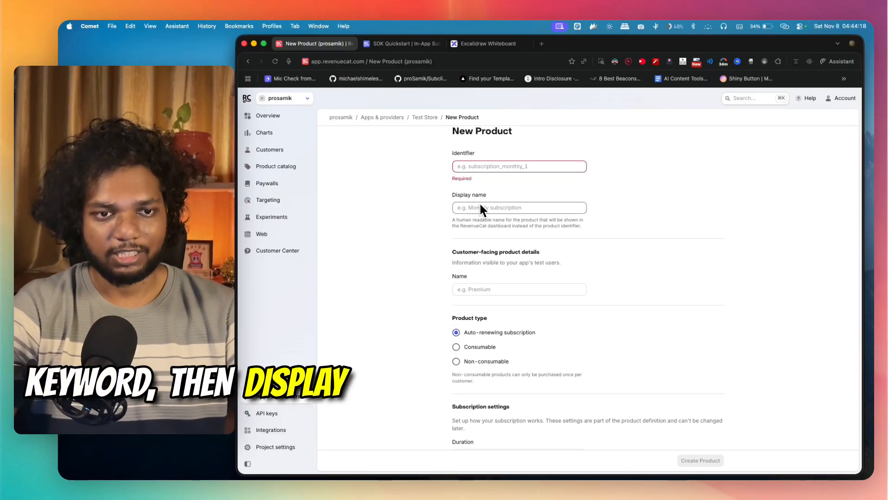
{"action": "scroll", "coordinate": [479, 204], "scroll_direction": "down", "scroll_amount": 3}
{"action": "scroll", "coordinate": [482, 209], "scroll_direction": "down", "scroll_amount": 1}
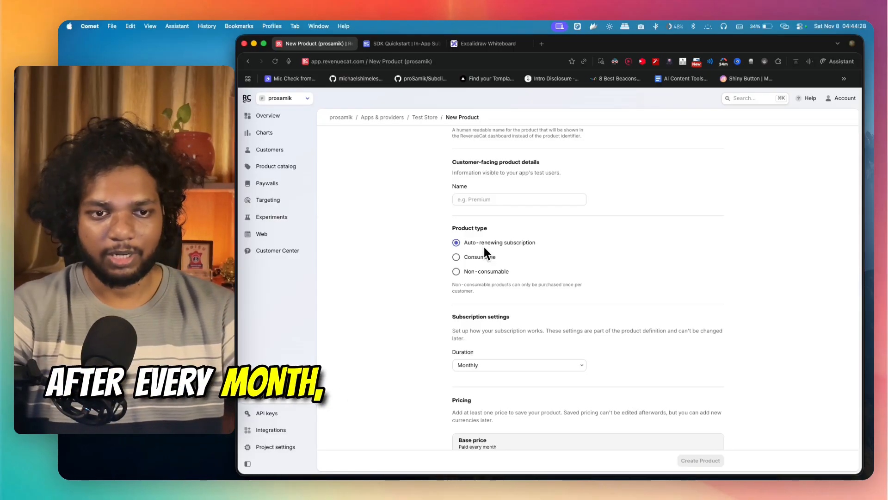
{"action": "left_click", "coordinate": [485, 366]}
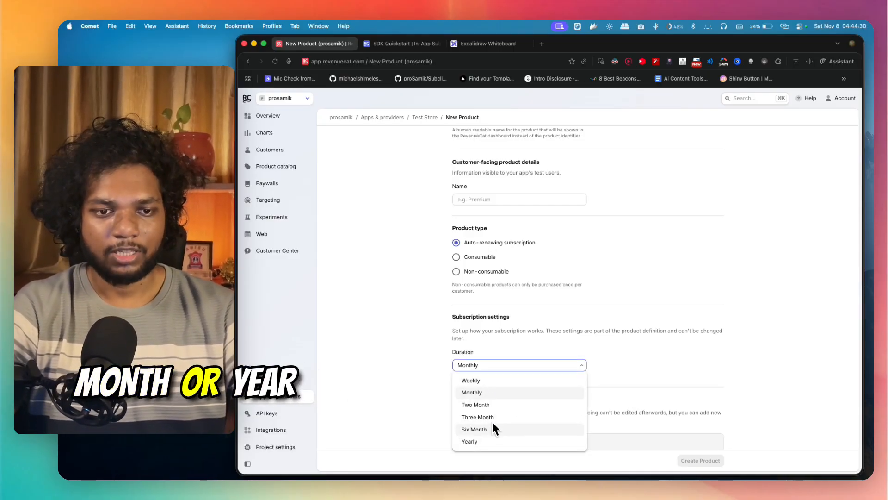
{"action": "left_click", "coordinate": [393, 360]}
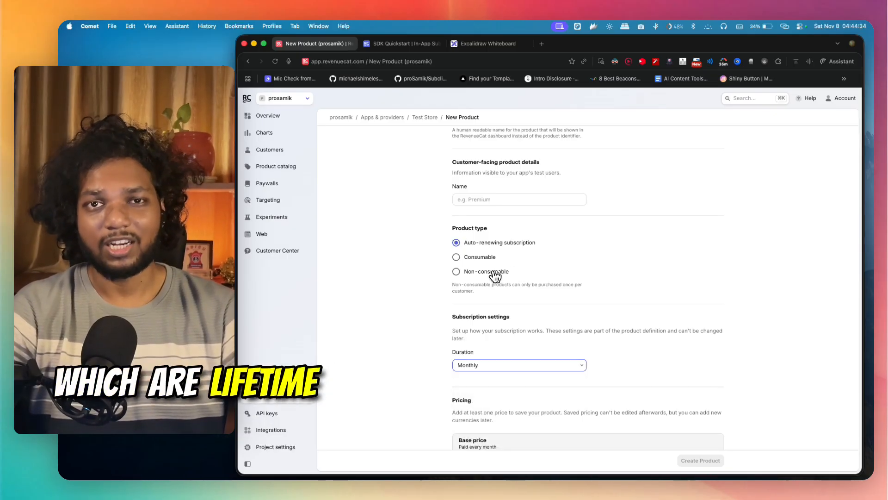
- Try the Consumable and Non-consumable product types, and go back to the Products list without creating the product
{"action": "left_click", "coordinate": [480, 258]}
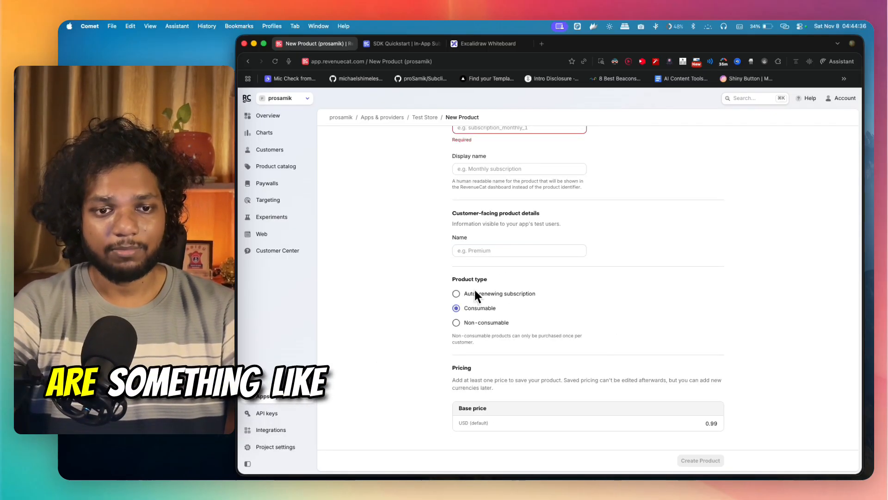
{"action": "left_click", "coordinate": [464, 322]}
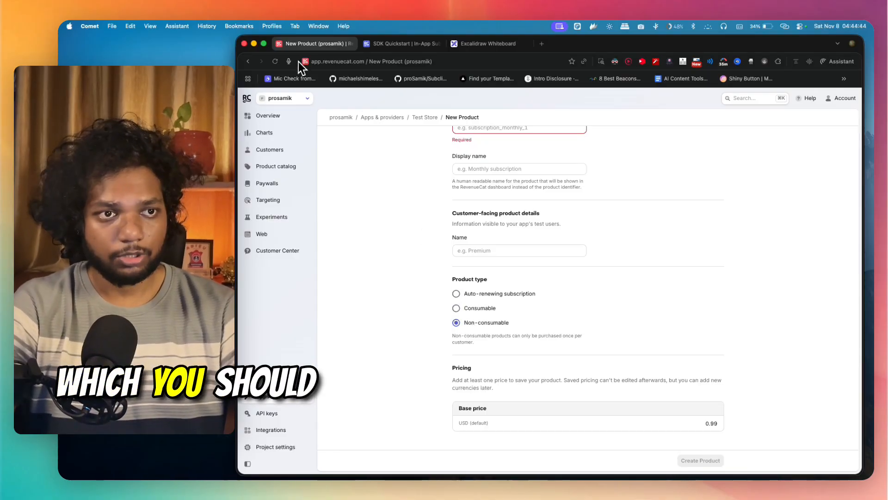
{"action": "left_click", "coordinate": [249, 61]}
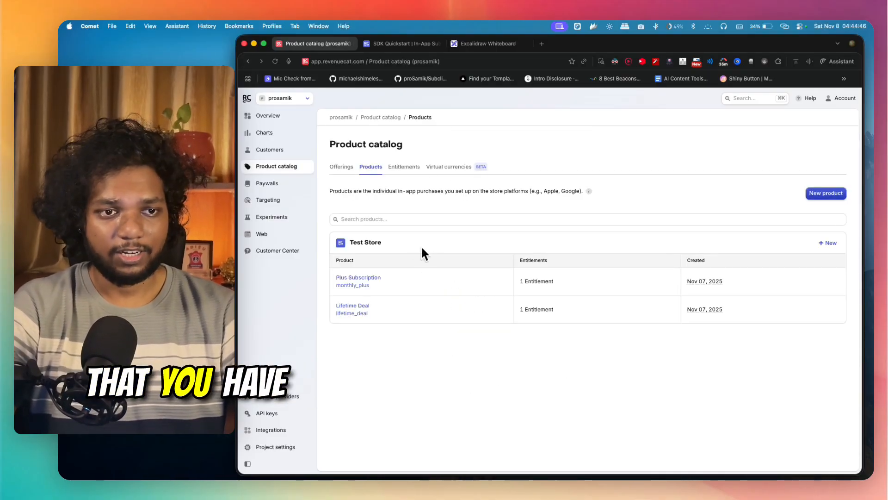
- Compare the product catalog's Products and Entitlements lists, ending on Entitlements
{"action": "left_click", "coordinate": [407, 172]}
{"action": "left_click", "coordinate": [371, 168]}
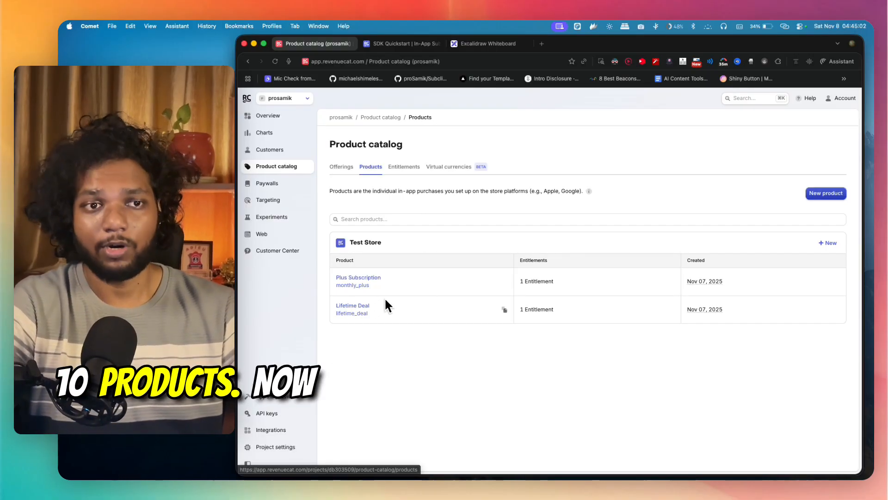
{"action": "left_click", "coordinate": [408, 170]}
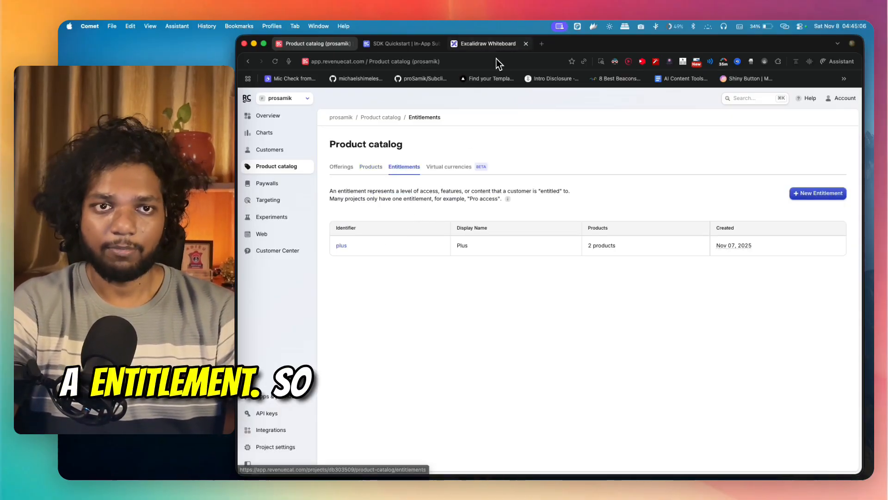
- Switch to the Excalidraw whiteboard and add the text "$7 -> Premium plan" in the empty area right of the App Store box
{"action": "left_click", "coordinate": [486, 43]}
{"action": "scroll", "coordinate": [513, 150], "scroll_direction": "right", "scroll_amount": 5}
{"action": "scroll", "coordinate": [544, 234], "scroll_direction": "right", "scroll_amount": 5}
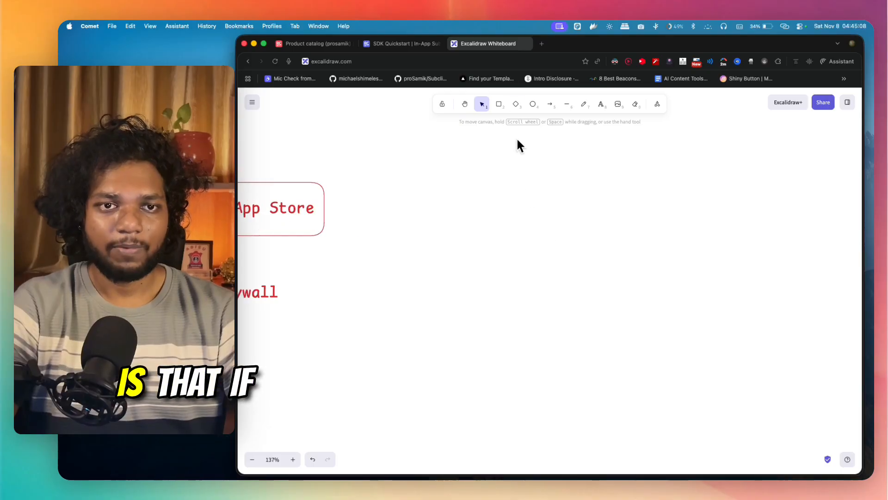
{"action": "double_click", "coordinate": [499, 216]}
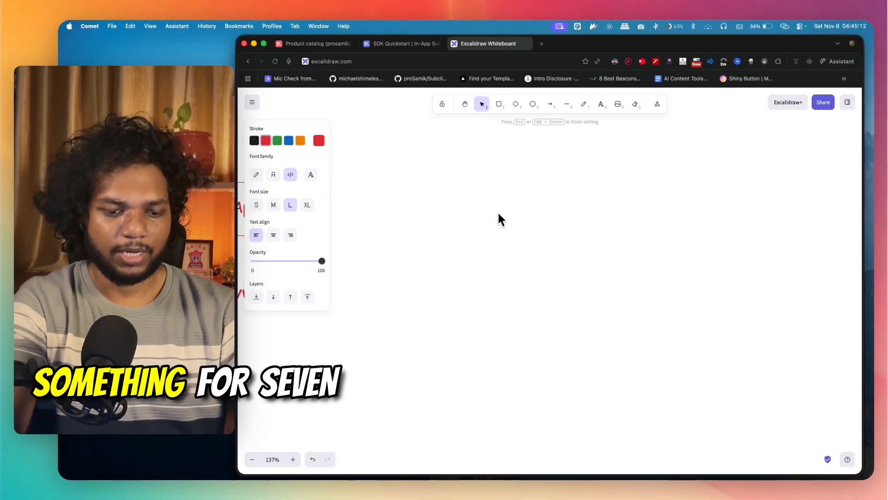
{"action": "type", "text": "$7 -"}
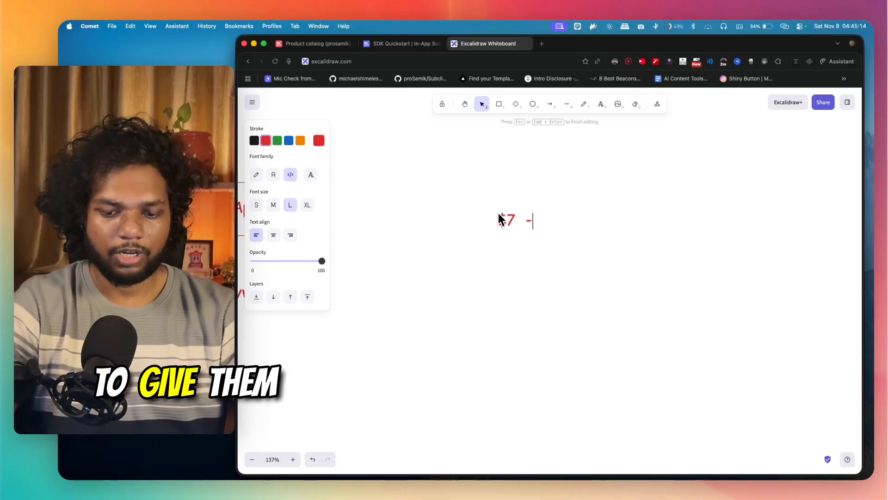
{"action": "type", "text": "> Premium "}
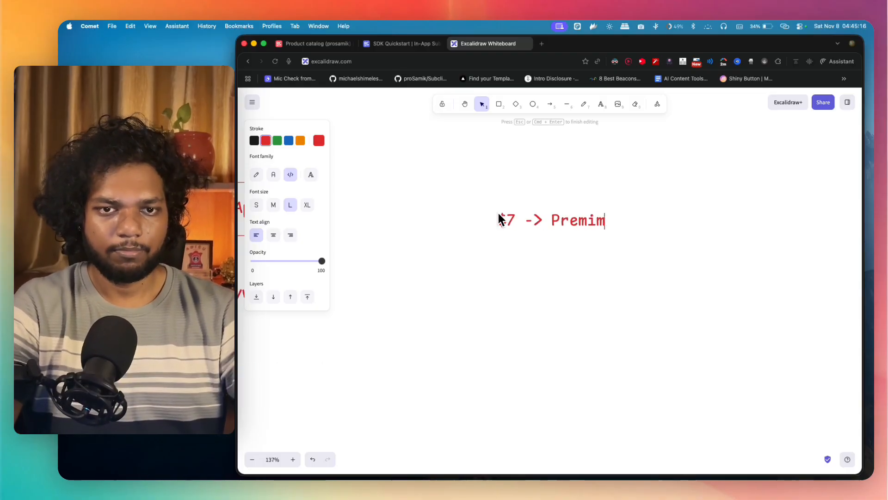
{"action": "type", "text": "plan"}
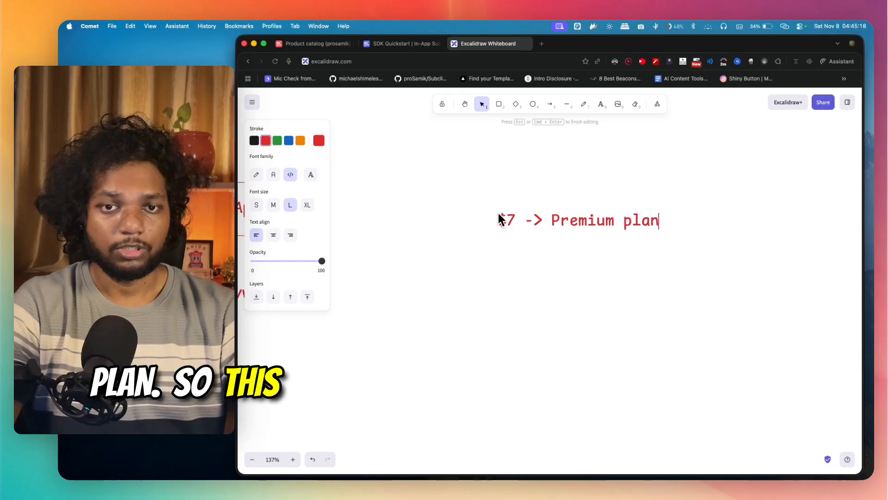
- Add a second line reading "lifetime plan of premium" to the $7 Premium plan text
{"action": "key", "text": "Return"}
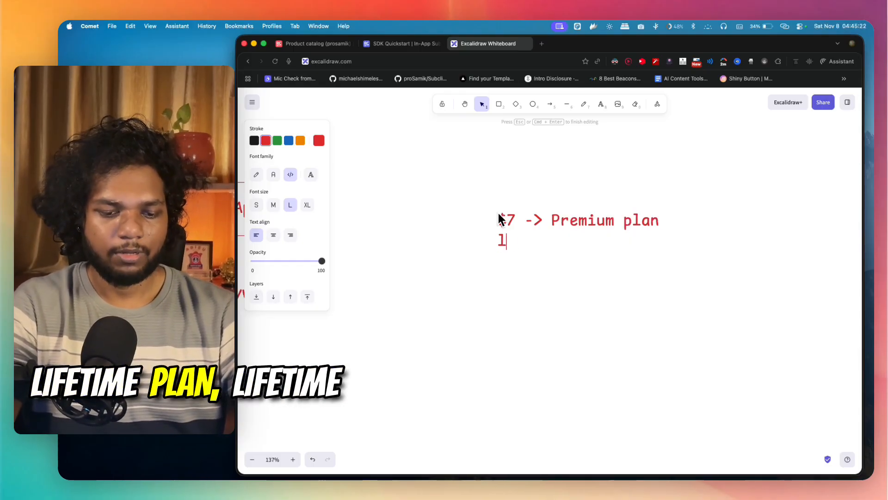
{"action": "type", "text": "lifetime pla"}
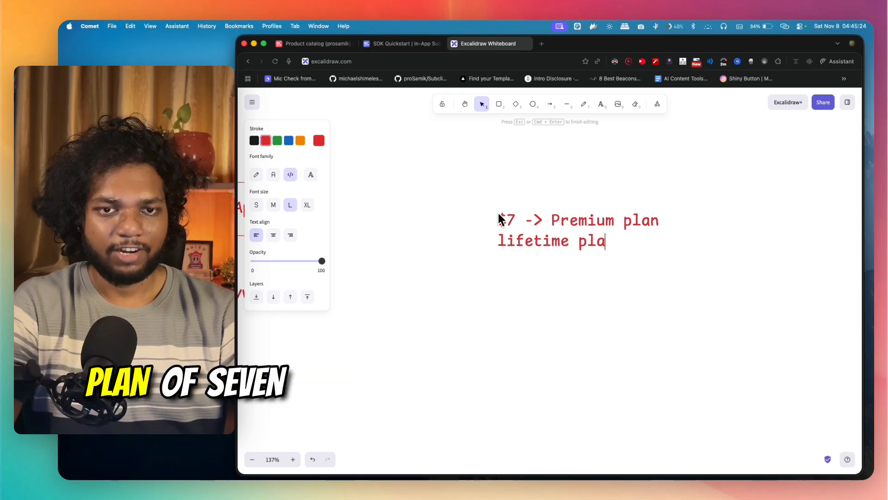
{"action": "type", "text": "n of $"}
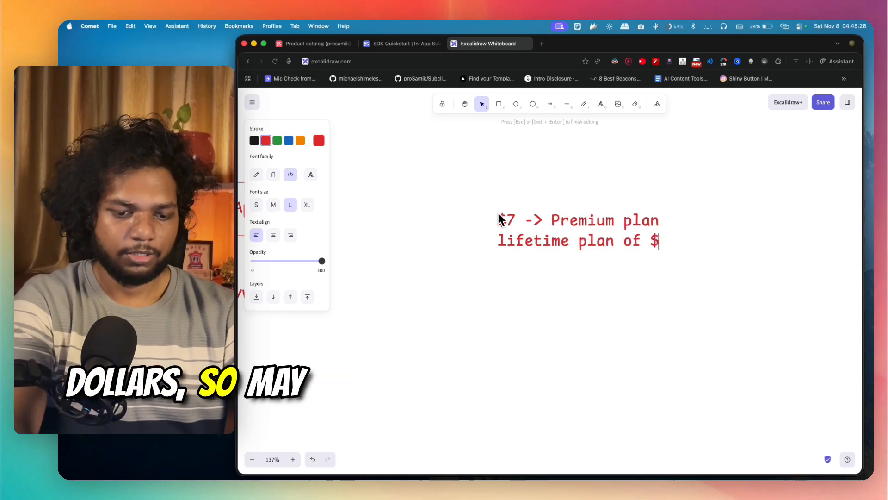
{"action": "key", "text": "BackSpace"}
{"action": "type", "text": "pre"}
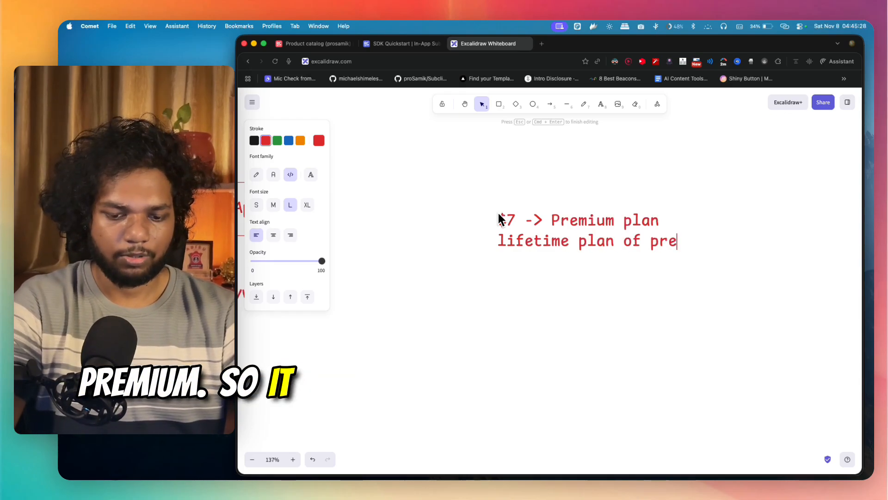
{"action": "type", "text": "miu"}
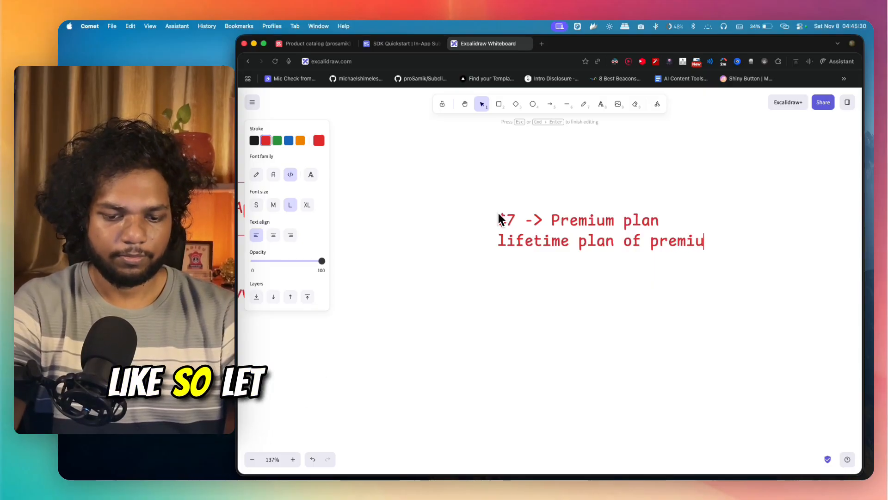
{"action": "type", "text": "m"}
- Prefix the lifetime plan line with "$70 -> " and finish editing the text
{"action": "left_click", "coordinate": [499, 240]}
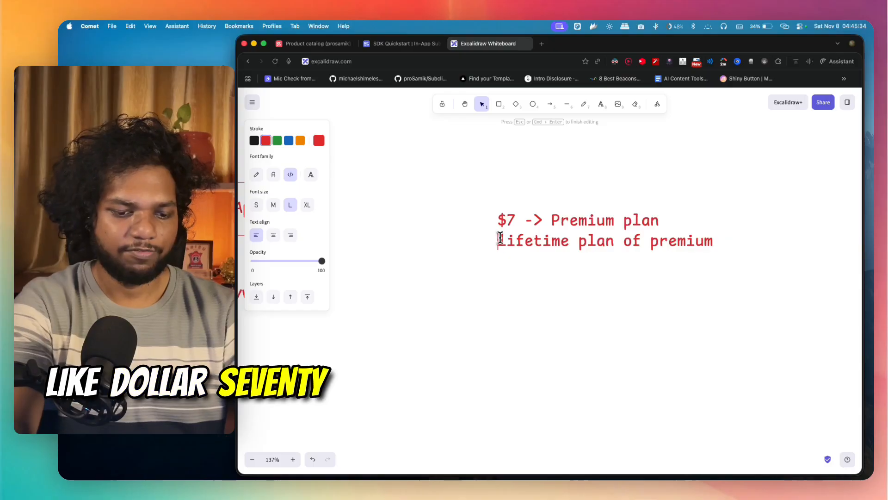
{"action": "type", "text": "$70-"}
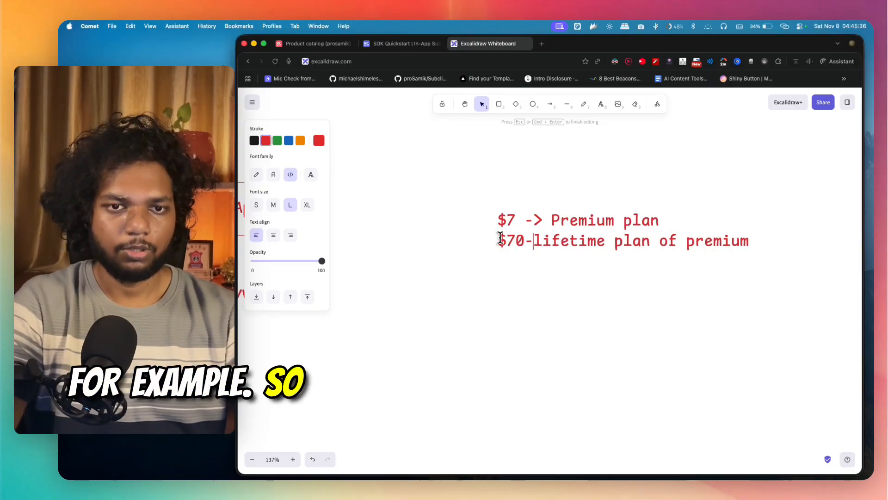
{"action": "key", "text": "BackSpace"}
{"action": "key", "text": "BackSpace"}
{"action": "type", "text": "->"}
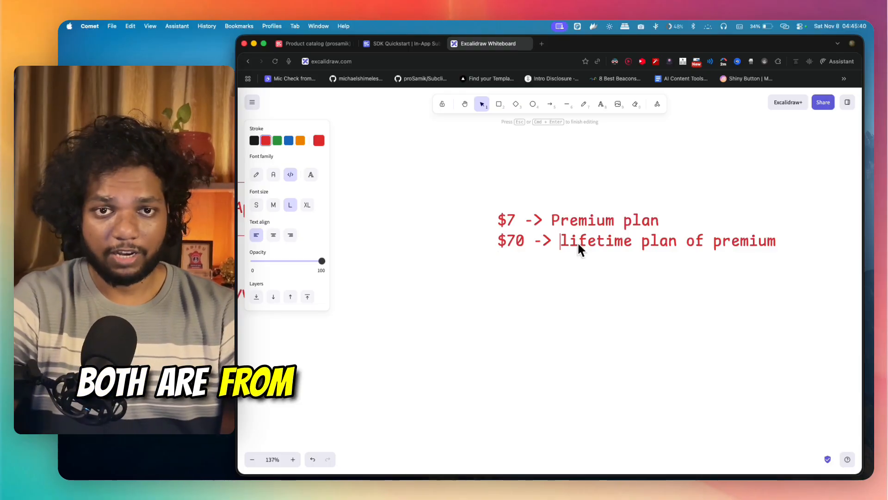
{"action": "left_click", "coordinate": [524, 285]}
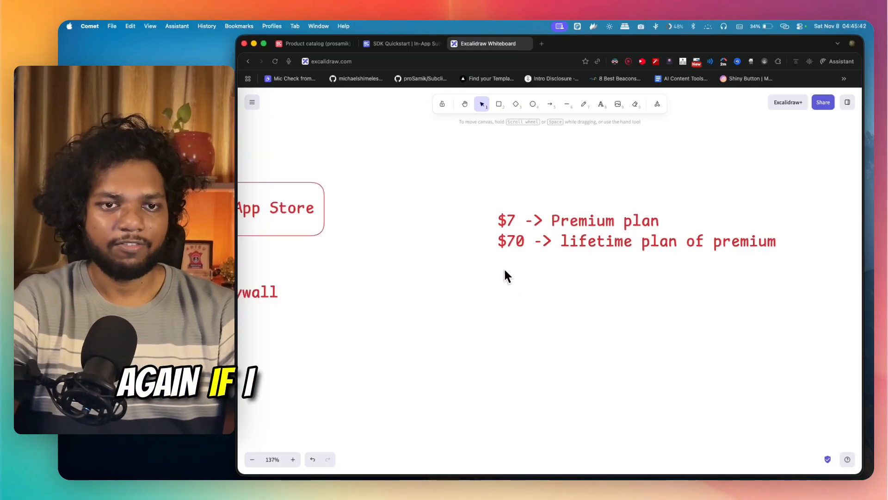
- Duplicate the two-line Premium pricing text and place the copy below the original
{"action": "left_click", "coordinate": [507, 221]}
{"action": "key", "text": "super+c"}
{"action": "key", "text": "super+v"}
{"action": "left_click_drag", "start_coordinate": [506, 220], "coordinate": [647, 330]}
- Change the prices in the copied text to $10 for the first plan and $100 for the lifetime plan
{"action": "double_click", "coordinate": [591, 318]}
{"action": "left_click", "coordinate": [530, 318]}
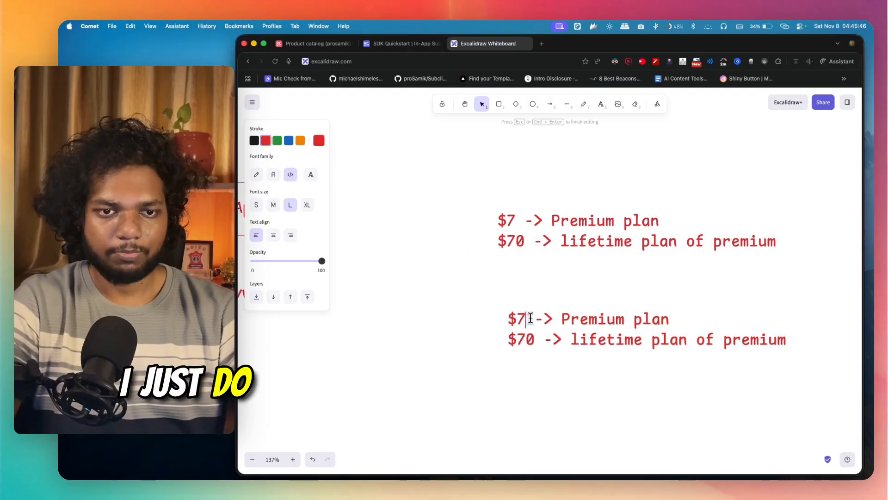
{"action": "key", "text": "BackSpace"}
{"action": "type", "text": "10"}
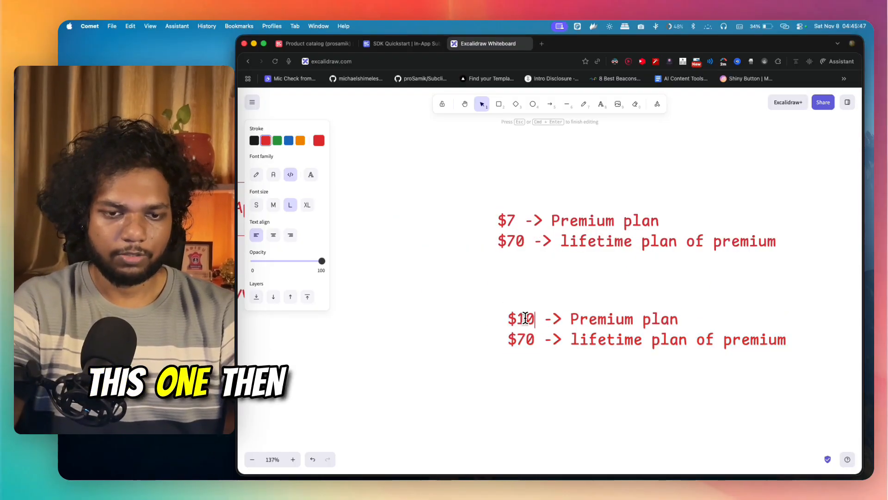
{"action": "left_click", "coordinate": [526, 343]}
{"action": "key", "text": "BackSpace"}
{"action": "type", "text": "10"}
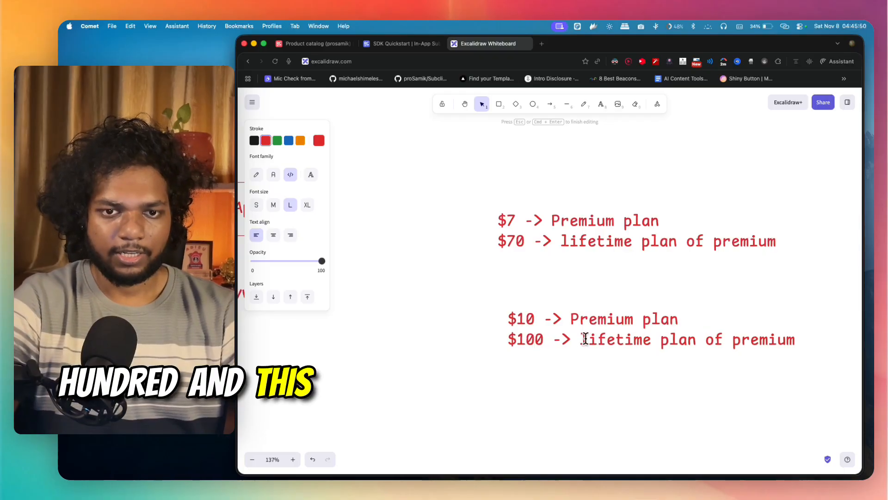
- Replace the word Premium with Entreprise in the $10 line of the copied text
{"action": "double_click", "coordinate": [600, 318]}
{"action": "type", "text": "Entrepr"}
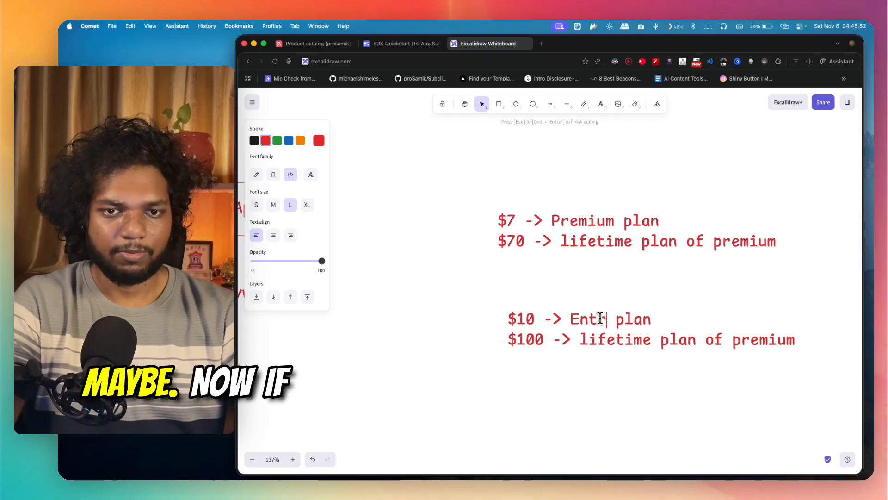
{"action": "type", "text": "ise"}
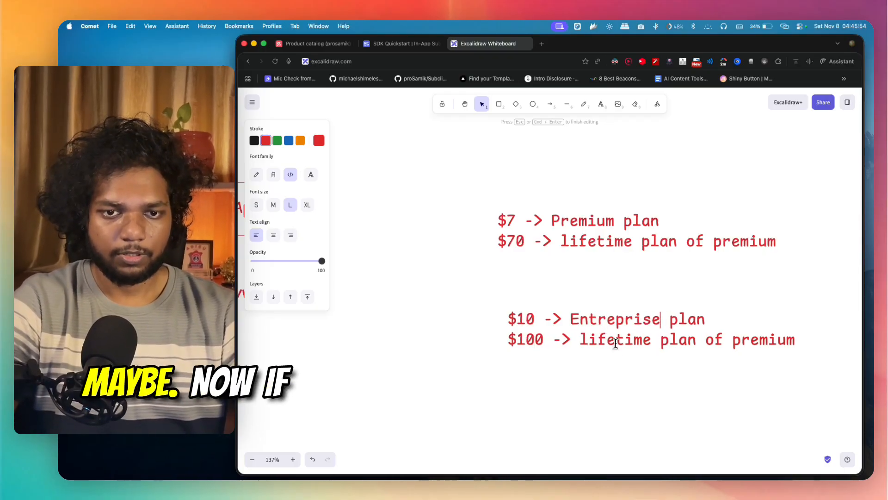
- Replace the word premium with Enterprise in the $100 lifetime plan line
{"action": "key", "text": "super+Down"}
{"action": "double_click", "coordinate": [768, 339]}
{"action": "type", "text": "E"}
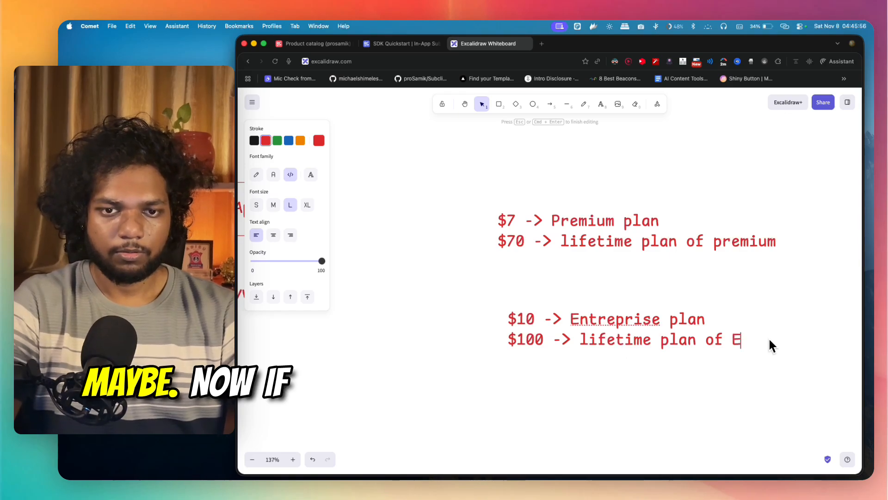
{"action": "type", "text": "nterpris"}
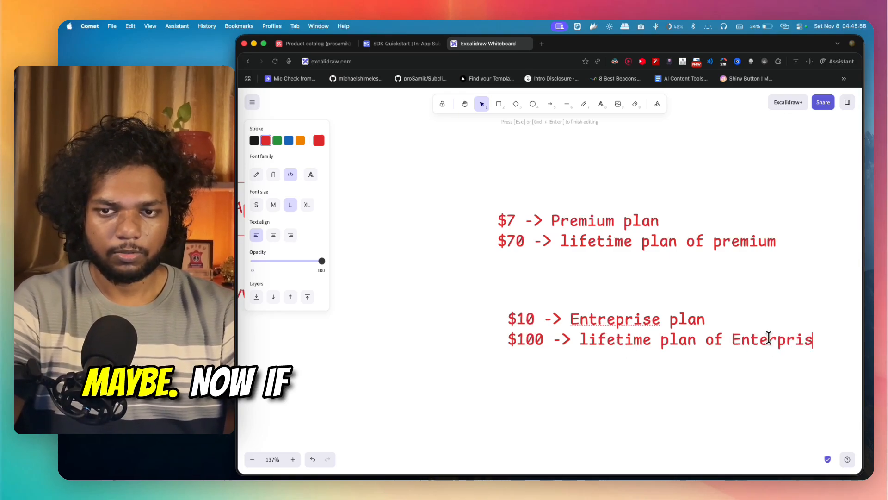
- Correct the spelling to Enterprise in the $10 line and shift the text block slightly so it sits beneath the Premium pricing text
{"action": "left_click", "coordinate": [604, 321]}
{"action": "key", "text": "BackSpace"}
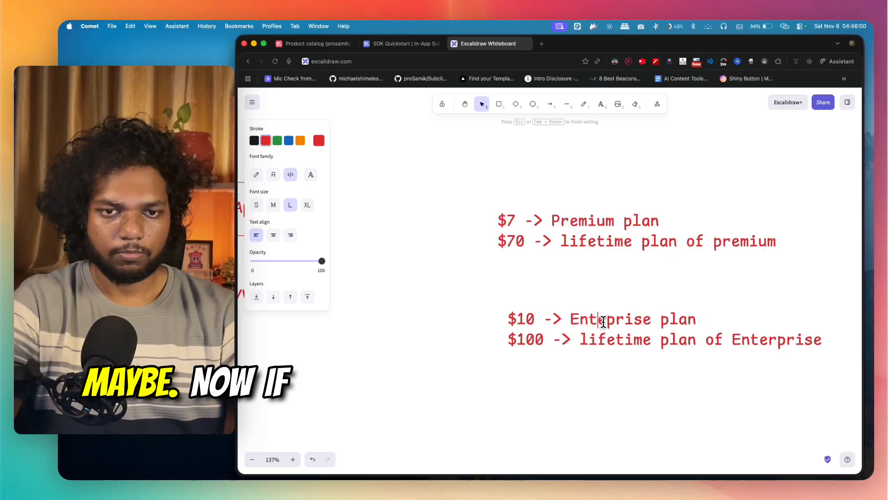
{"action": "key", "text": "Right"}
{"action": "type", "text": "r"}
{"action": "left_click", "coordinate": [583, 398]}
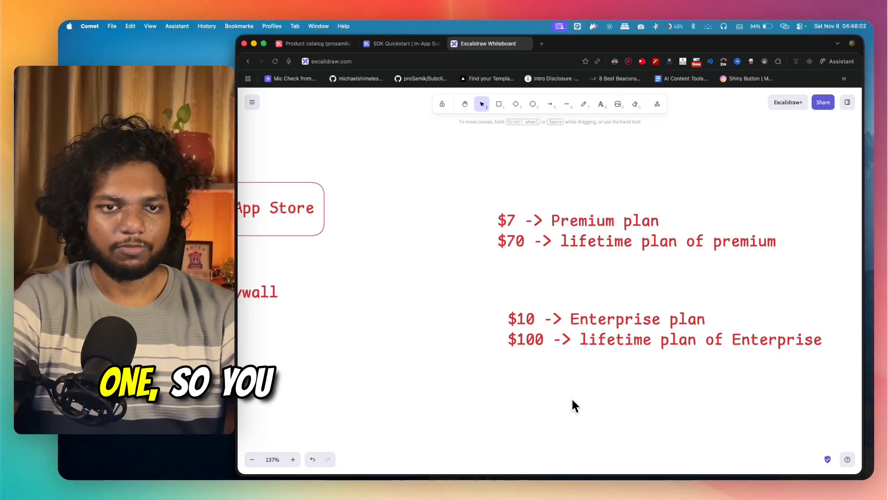
{"action": "left_click_drag", "start_coordinate": [574, 325], "coordinate": [560, 321]}
{"action": "left_click", "coordinate": [547, 261]}
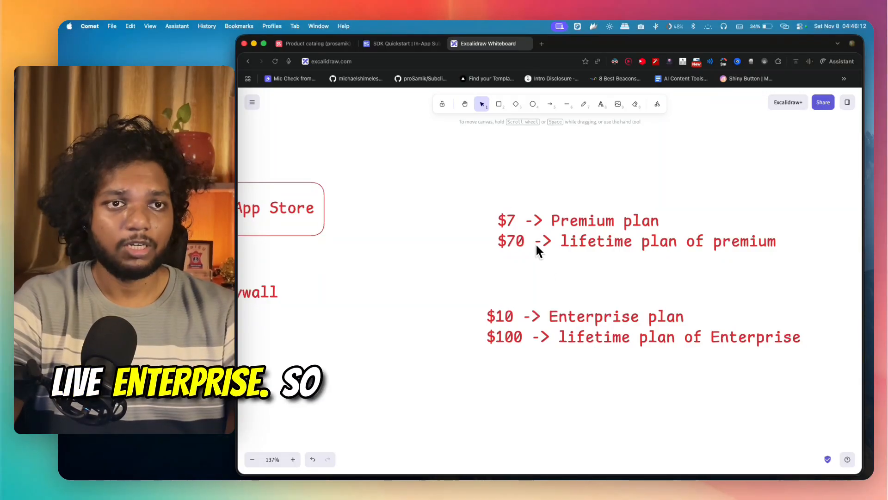
- Switch to RevenueCat's product catalog and add an entitlement with the identifier enterprise and the display name Enterprise
{"action": "left_click", "coordinate": [399, 43]}
{"action": "left_click", "coordinate": [309, 42]}
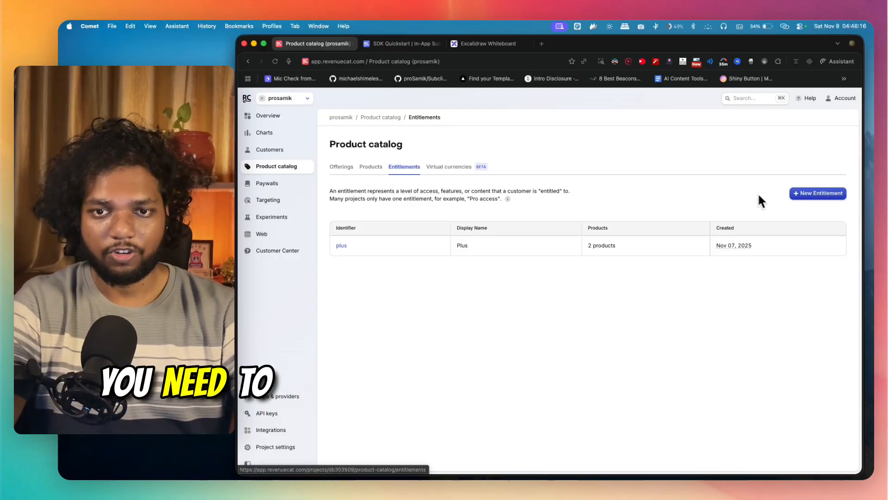
{"action": "left_click", "coordinate": [818, 195]}
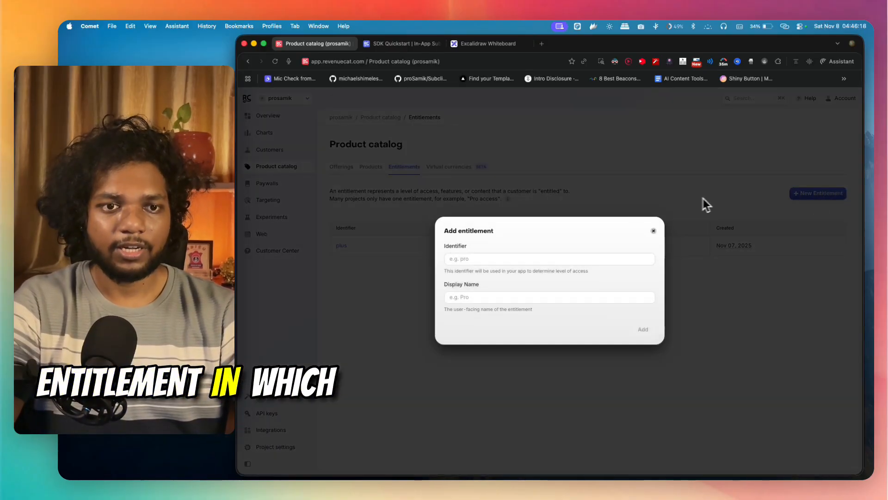
{"action": "left_click", "coordinate": [463, 259]}
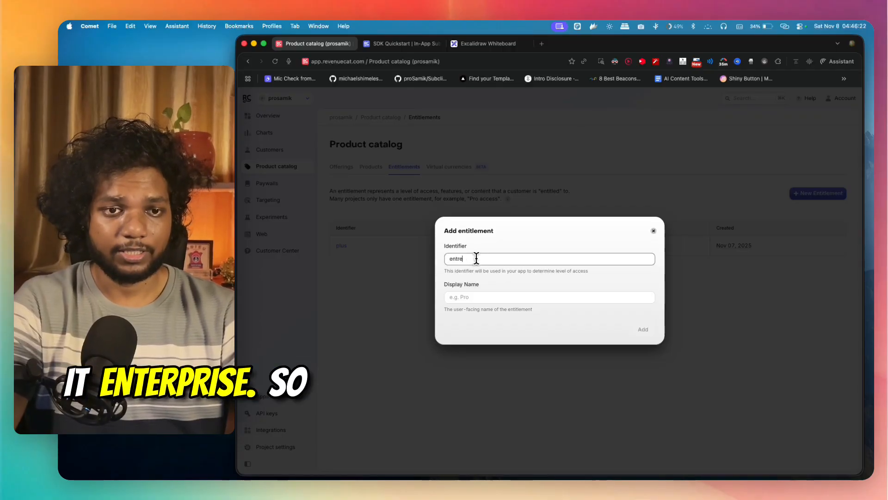
{"action": "type", "text": "entrep"}
{"action": "key", "text": "BackSpace"}
{"action": "type", "text": "r"}
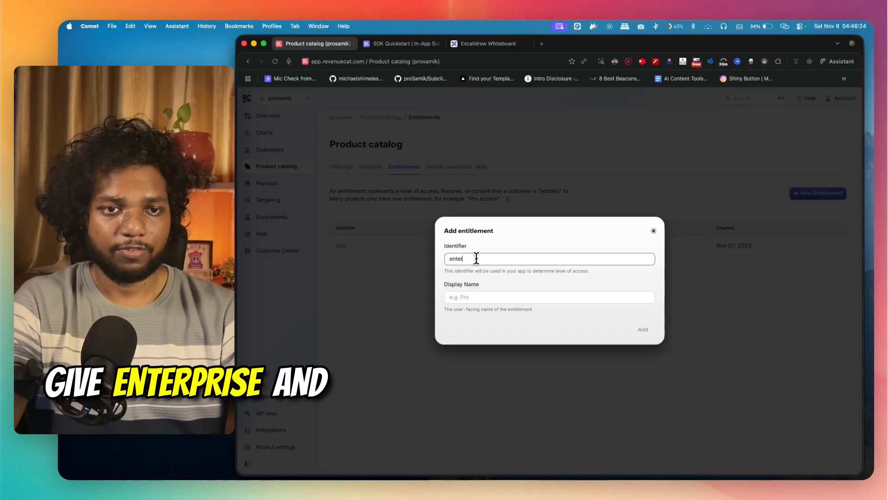
{"action": "type", "text": "prise"}
{"action": "left_click", "coordinate": [487, 299]}
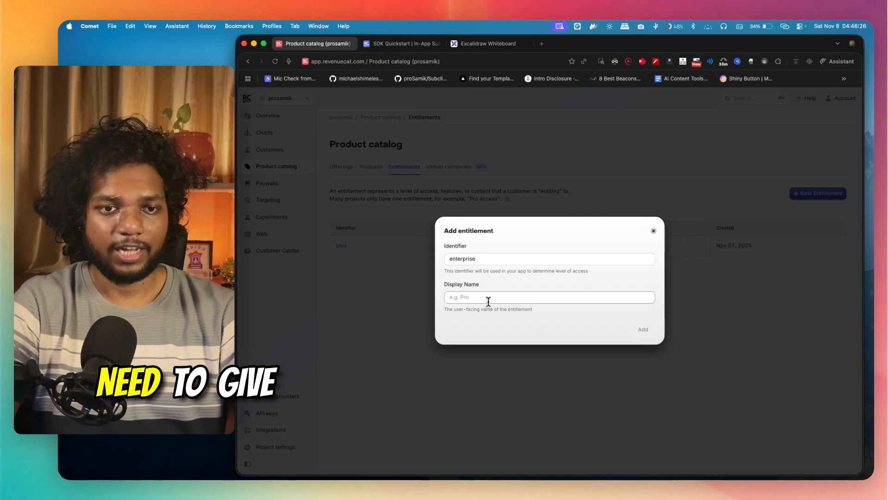
{"action": "type", "text": "Ent"}
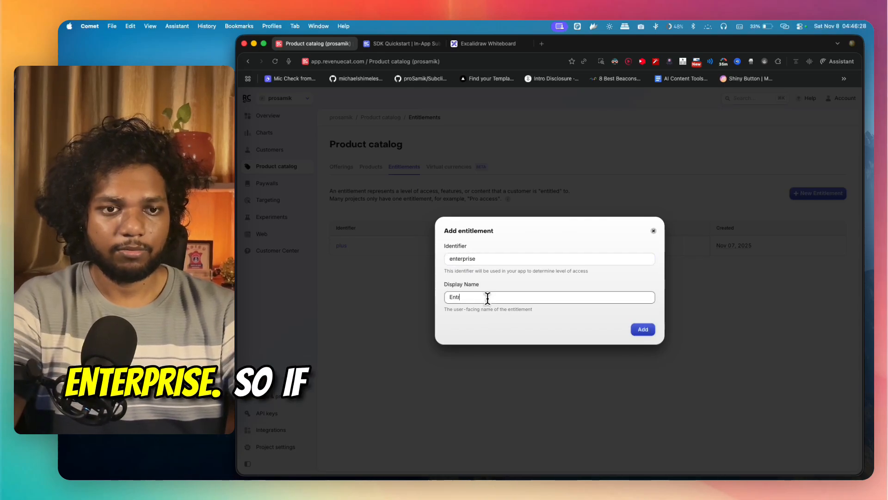
{"action": "type", "text": "erprise"}
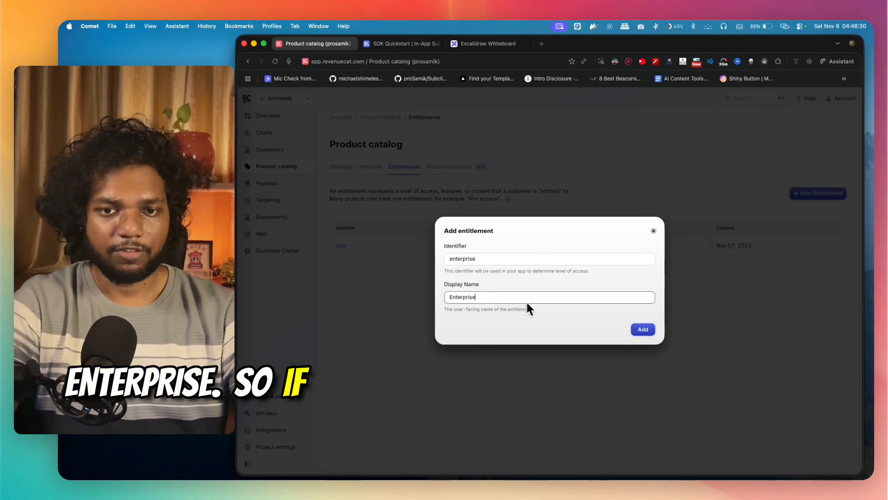
{"action": "left_click", "coordinate": [648, 329]}
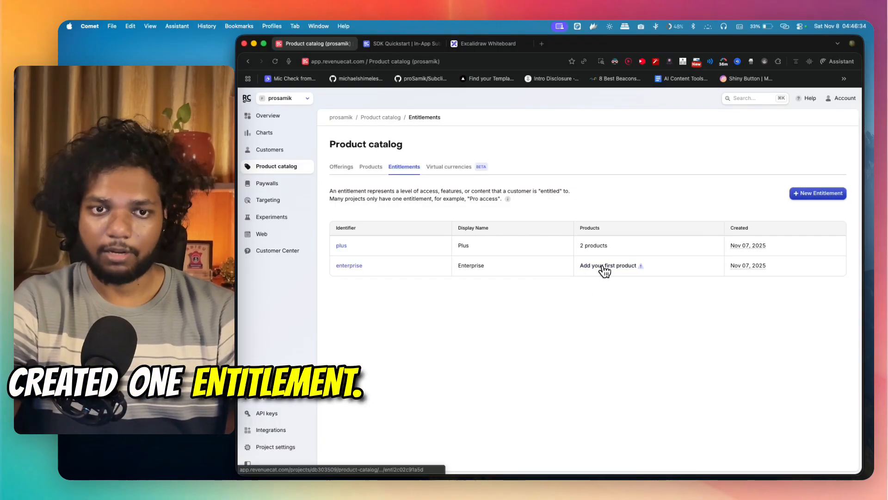
- Open the enterprise entitlement's products, review the new product form for the Test Store, and close it without adding a product
{"action": "left_click", "coordinate": [602, 267]}
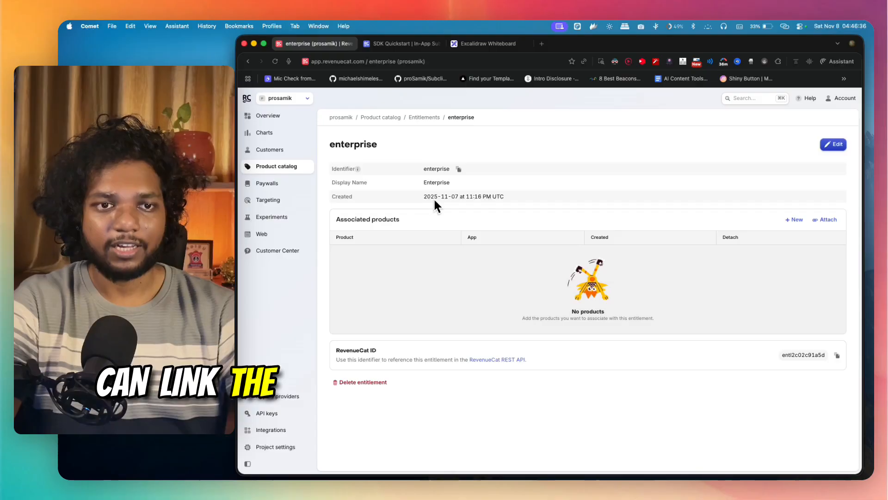
{"action": "left_click", "coordinate": [792, 222]}
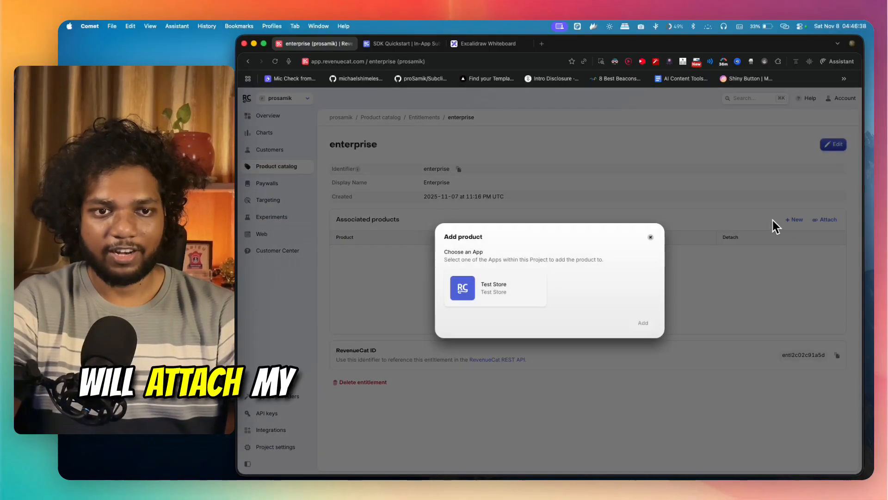
{"action": "left_click", "coordinate": [509, 292]}
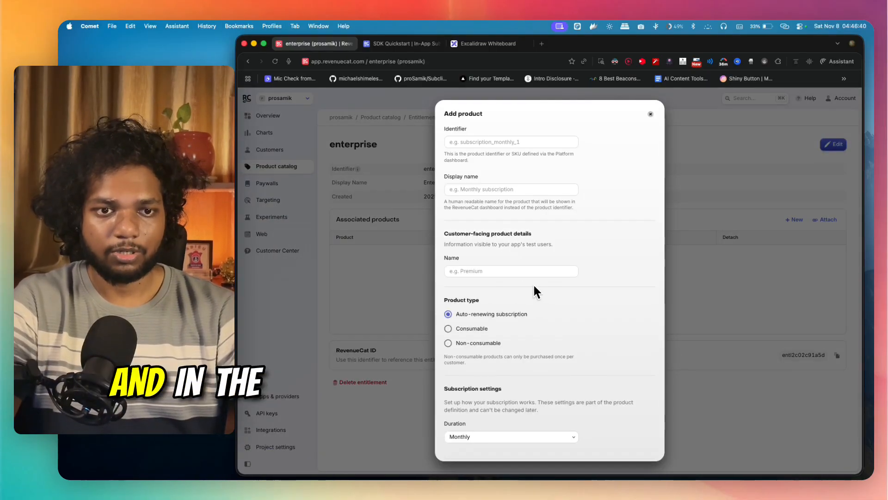
{"action": "scroll", "coordinate": [519, 283], "scroll_direction": "down", "scroll_amount": 3}
{"action": "scroll", "coordinate": [504, 259], "scroll_direction": "up", "scroll_amount": 3}
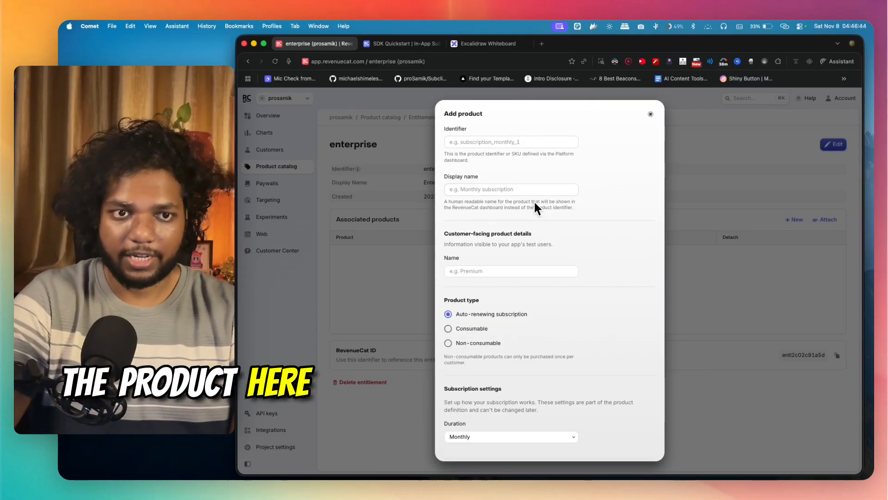
{"action": "scroll", "coordinate": [534, 217], "scroll_direction": "down", "scroll_amount": 3}
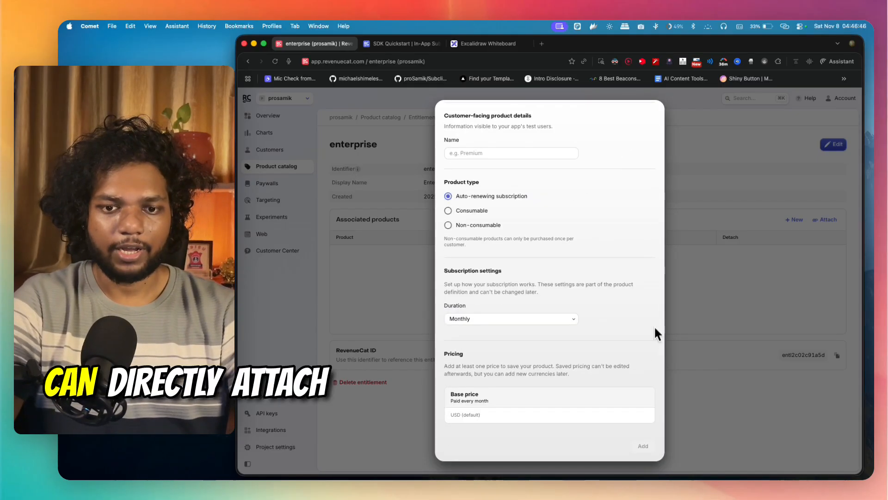
{"action": "left_click", "coordinate": [732, 303]}
- Select Plus Subscription and Lifetime Deal for attachment to the Enterprise entitlement, and return to the entitlement without attaching them
{"action": "left_click", "coordinate": [823, 219]}
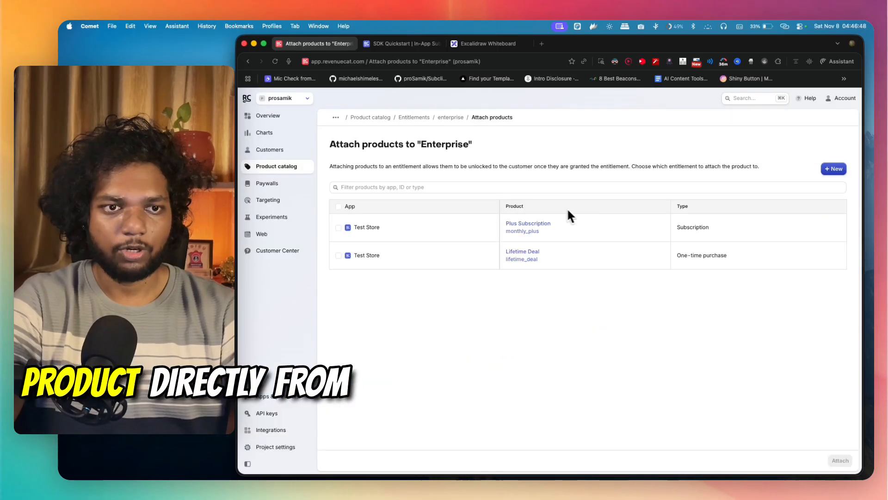
{"action": "left_click", "coordinate": [338, 228]}
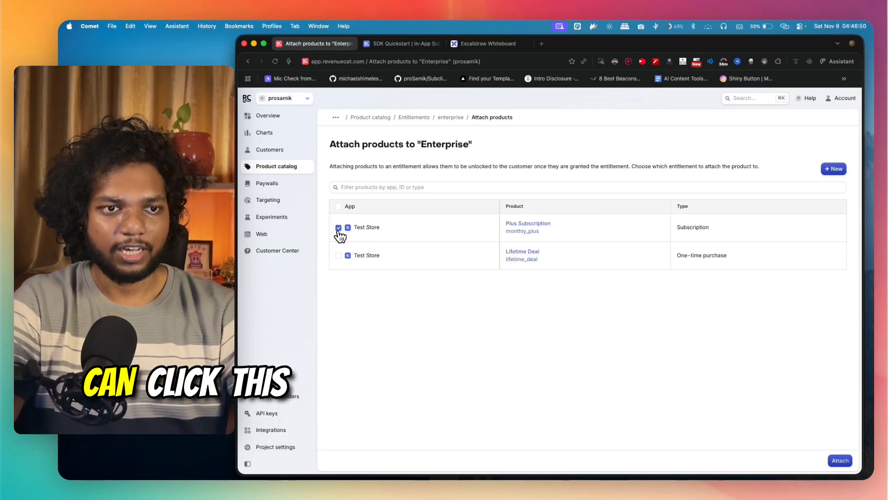
{"action": "left_click", "coordinate": [339, 256]}
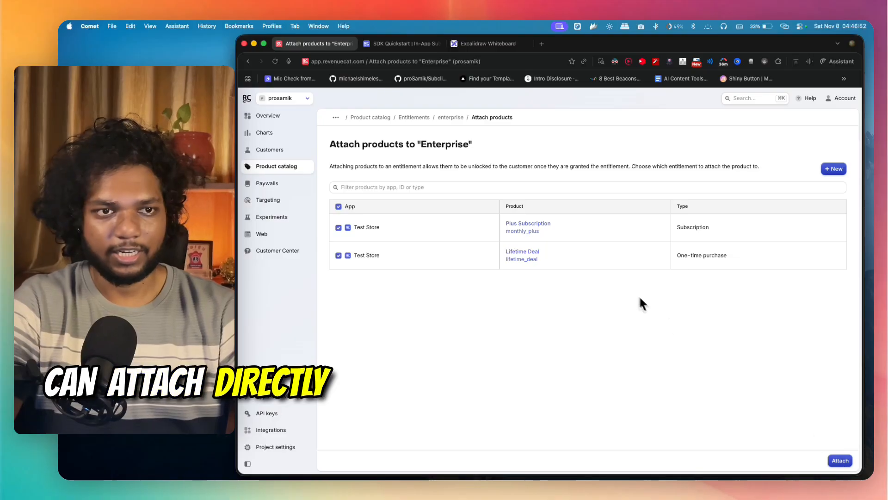
{"action": "left_click", "coordinate": [248, 61]}
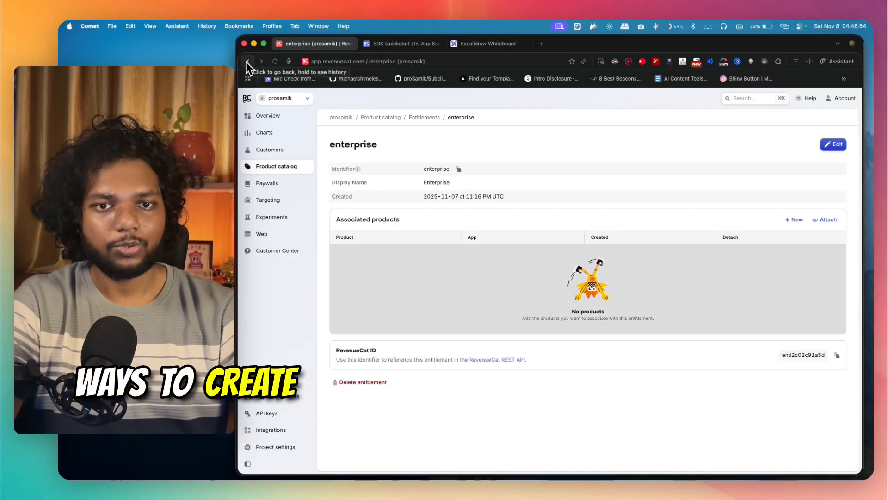
- Delete the enterprise entitlement and display the product catalog's offerings
{"action": "left_click", "coordinate": [370, 382]}
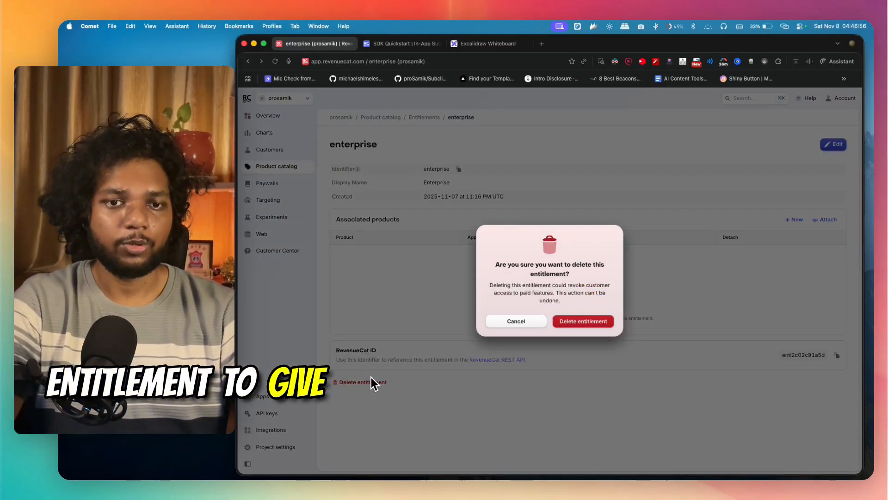
{"action": "left_click", "coordinate": [587, 321]}
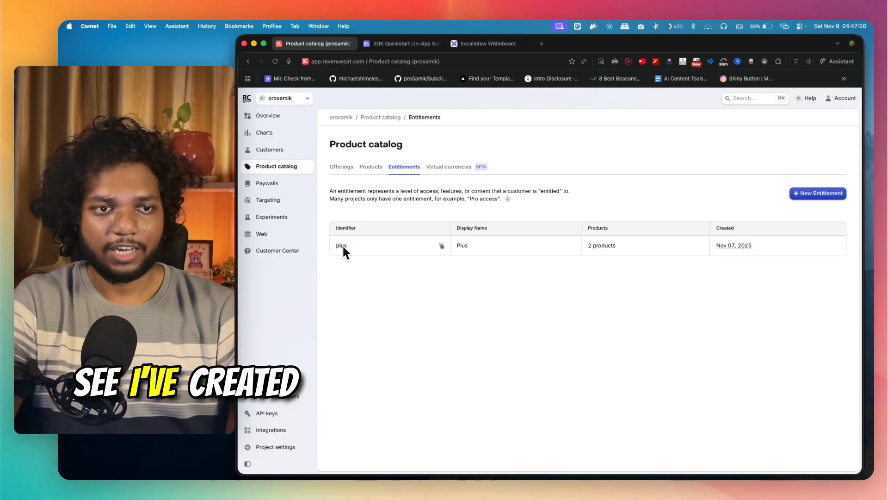
{"action": "left_click", "coordinate": [339, 169]}
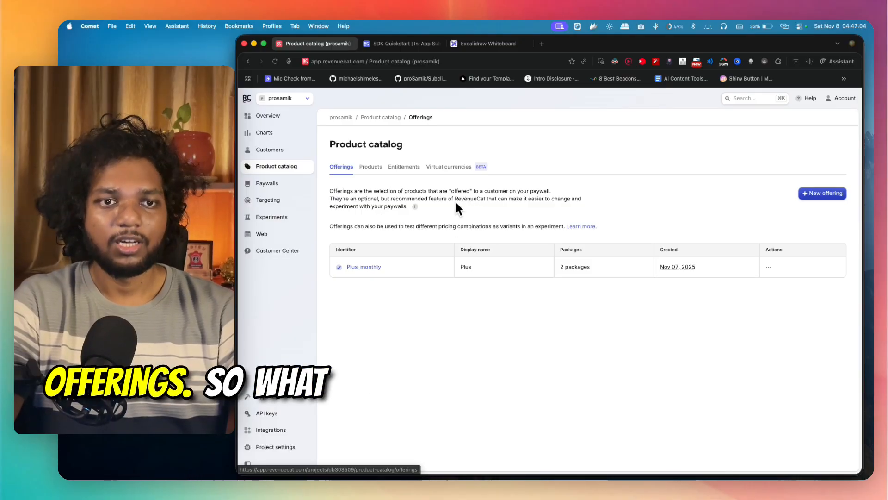
- Switch back to the Excalidraw whiteboard and add the text USA in the empty space below the Enterprise pricing text
{"action": "left_click", "coordinate": [490, 43]}
{"action": "scroll", "coordinate": [582, 298], "scroll_direction": "down", "scroll_amount": 4}
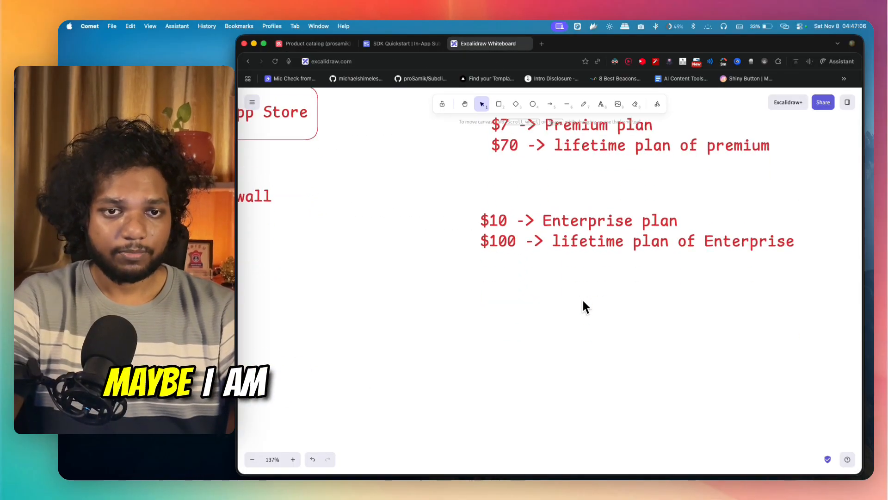
{"action": "scroll", "coordinate": [585, 308], "scroll_direction": "left", "scroll_amount": 2}
{"action": "scroll", "coordinate": [555, 326], "scroll_direction": "right", "scroll_amount": 5}
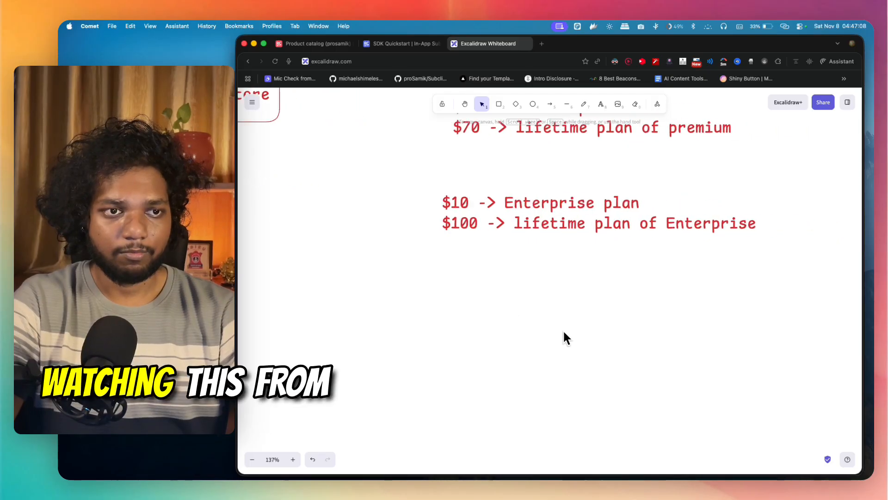
{"action": "scroll", "coordinate": [564, 331], "scroll_direction": "left", "scroll_amount": 8}
{"action": "scroll", "coordinate": [566, 332], "scroll_direction": "right", "scroll_amount": 3}
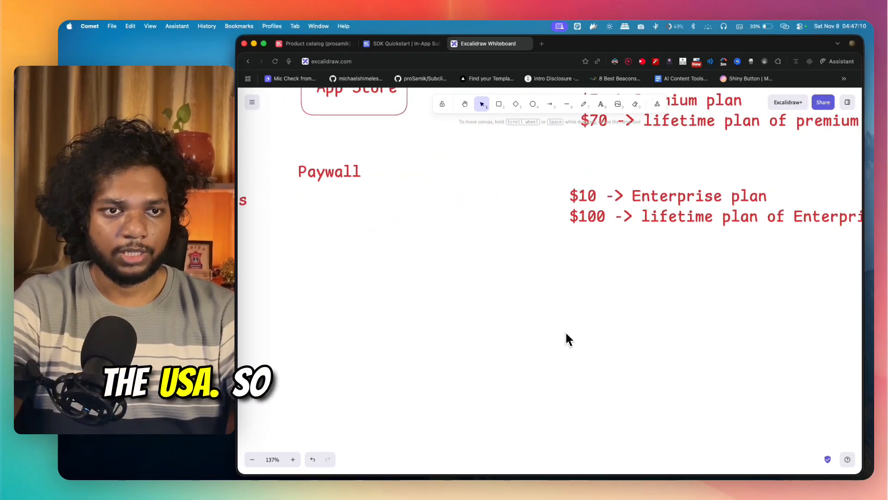
{"action": "scroll", "coordinate": [564, 330], "scroll_direction": "right", "scroll_amount": 3}
{"action": "double_click", "coordinate": [449, 357]}
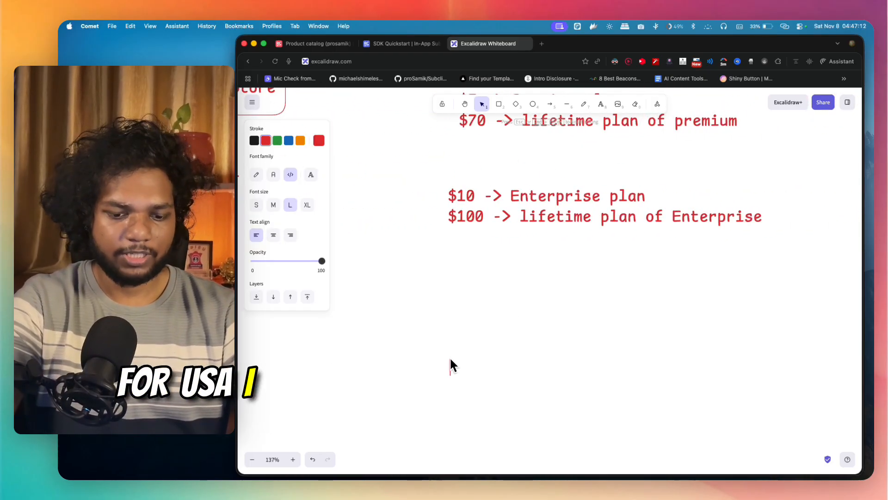
{"action": "type", "text": "USA"}
{"action": "left_click", "coordinate": [549, 359]}
- Add the text "Entreprise plan" below USA and line up its left edge with that label
{"action": "scroll", "coordinate": [549, 359], "scroll_direction": "down", "scroll_amount": 3}
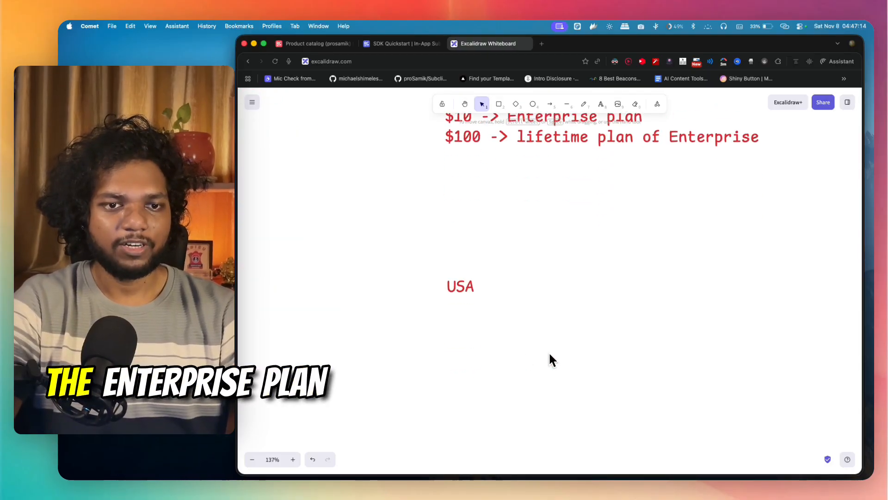
{"action": "double_click", "coordinate": [455, 315]}
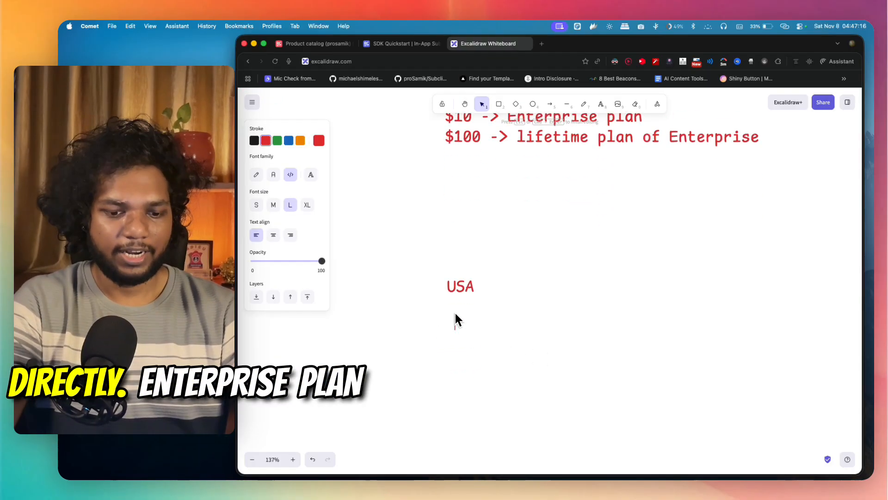
{"action": "type", "text": "Entre"}
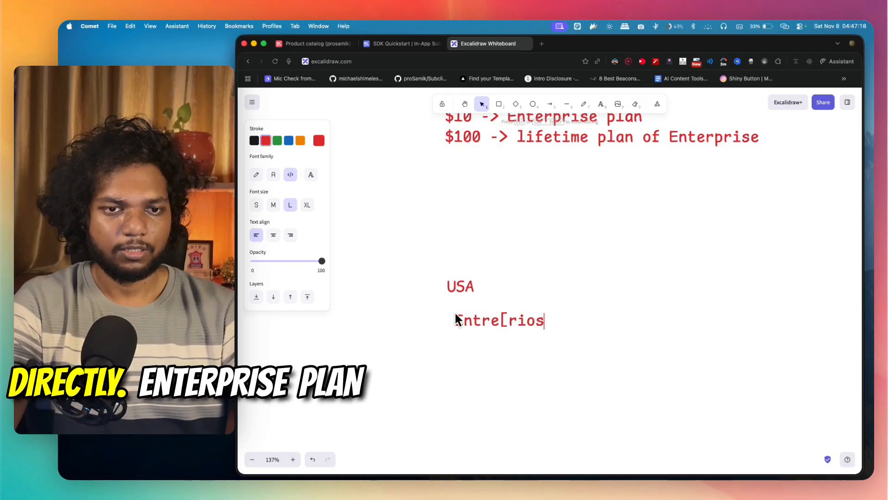
{"action": "type", "text": "prise plan"}
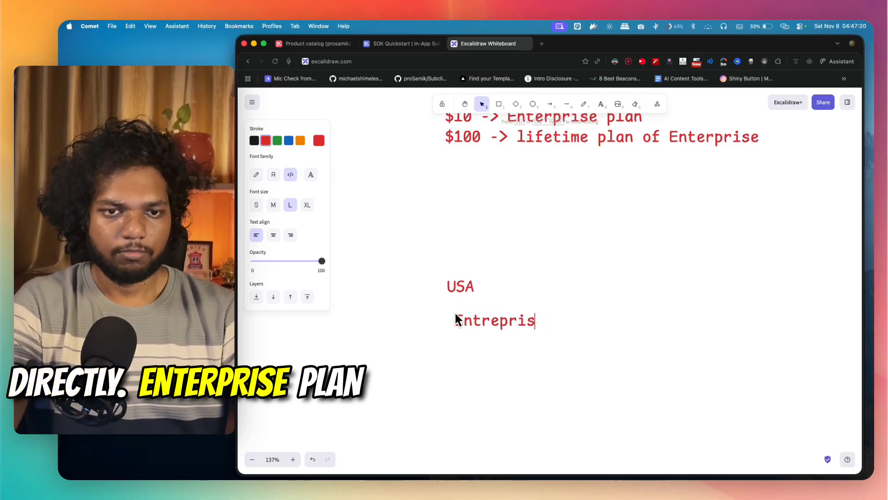
{"action": "left_click", "coordinate": [492, 340]}
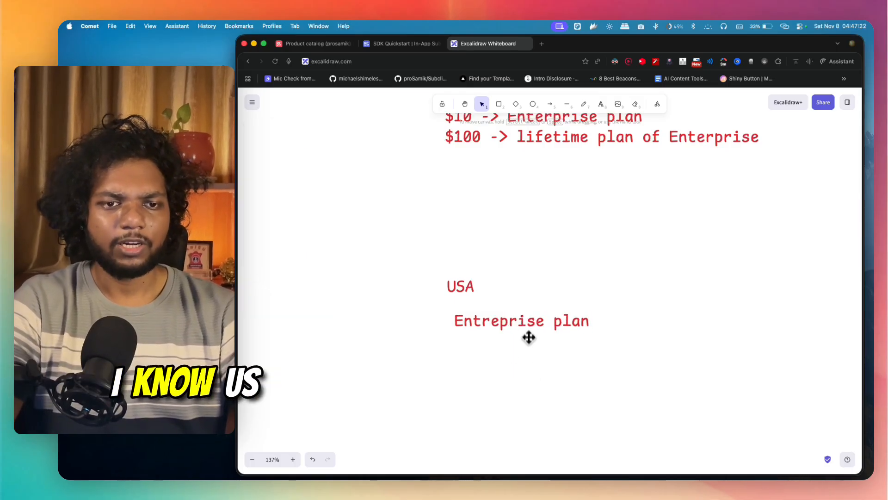
{"action": "mouse_move", "coordinate": [523, 325]}
{"action": "left_mouse_down"}
{"action": "mouse_move", "coordinate": [500, 310]}
{"action": "mouse_move", "coordinate": [513, 317]}
{"action": "left_mouse_up"}
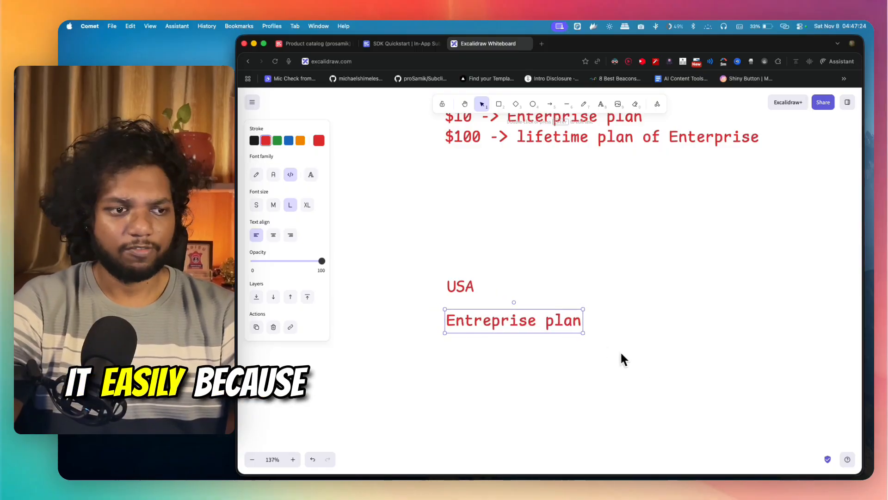
- Move the USA label down to sit just above "Entreprise plan", with the left edges of both texts aligned
{"action": "left_click", "coordinate": [656, 365]}
{"action": "scroll", "coordinate": [657, 365], "scroll_direction": "right", "scroll_amount": 5}
{"action": "scroll", "coordinate": [657, 365], "scroll_direction": "left", "scroll_amount": 1}
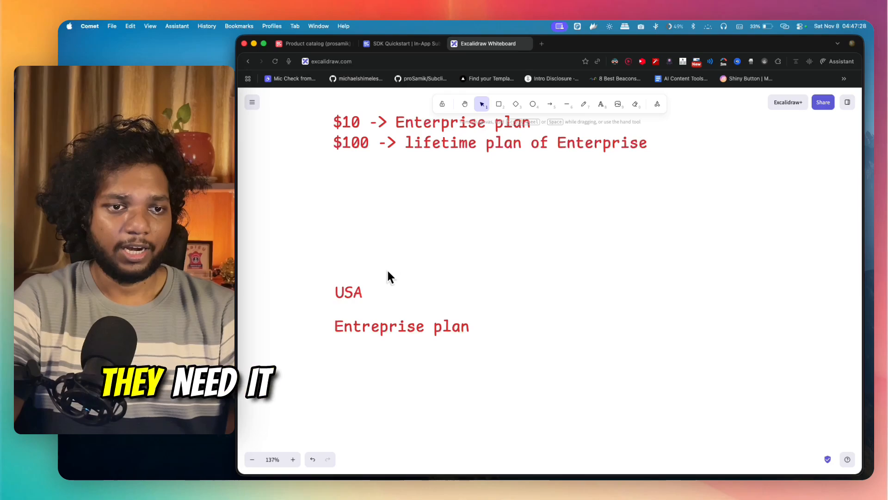
{"action": "left_click", "coordinate": [361, 297]}
{"action": "left_click_drag", "start_coordinate": [362, 297], "coordinate": [363, 296]}
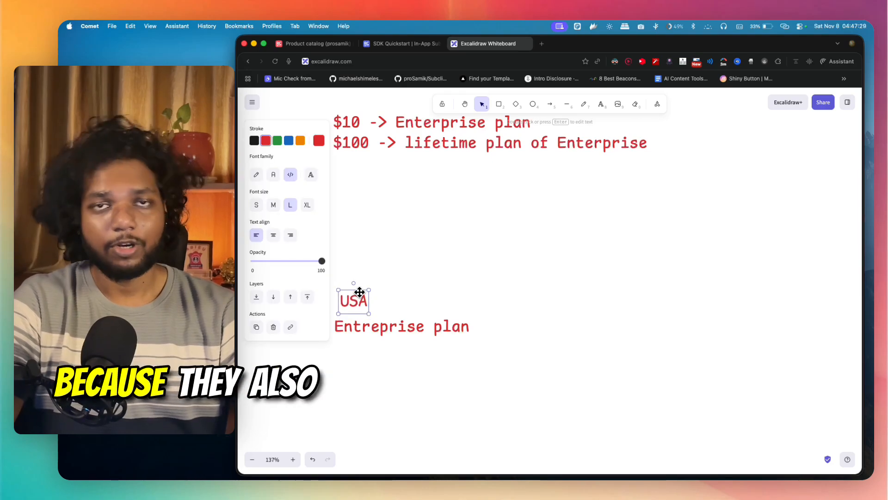
{"action": "left_click", "coordinate": [444, 300]}
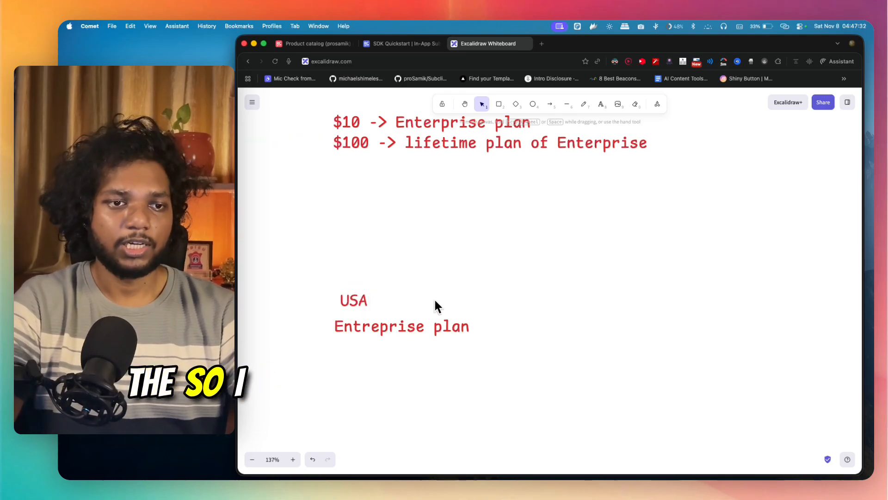
{"action": "left_click_drag", "start_coordinate": [368, 299], "coordinate": [363, 299]}
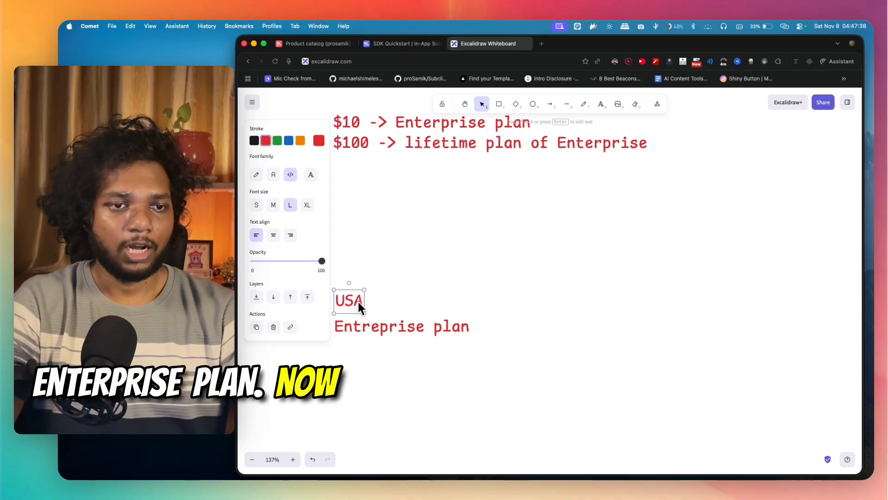
- Duplicate the USA label into the empty space well to its right and change the copy's text to "Middle East"
{"action": "left_click_drag", "start_coordinate": [358, 301], "coordinate": [607, 292]}
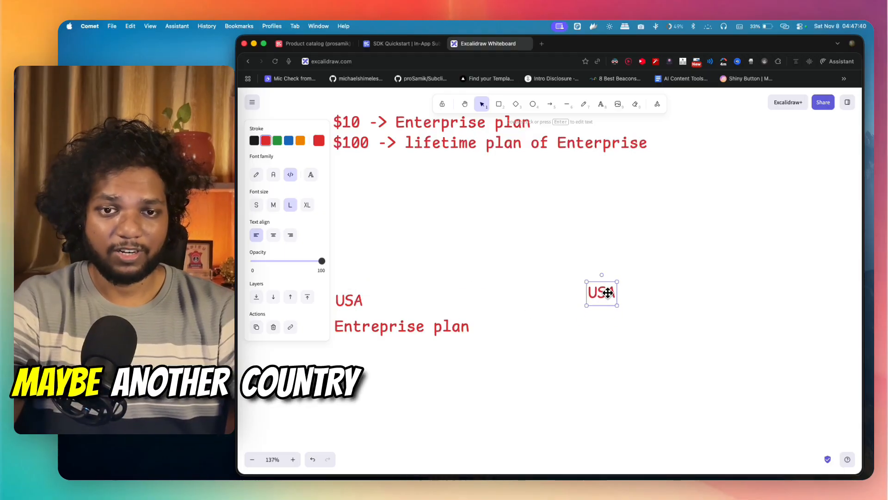
{"action": "double_click", "coordinate": [607, 296]}
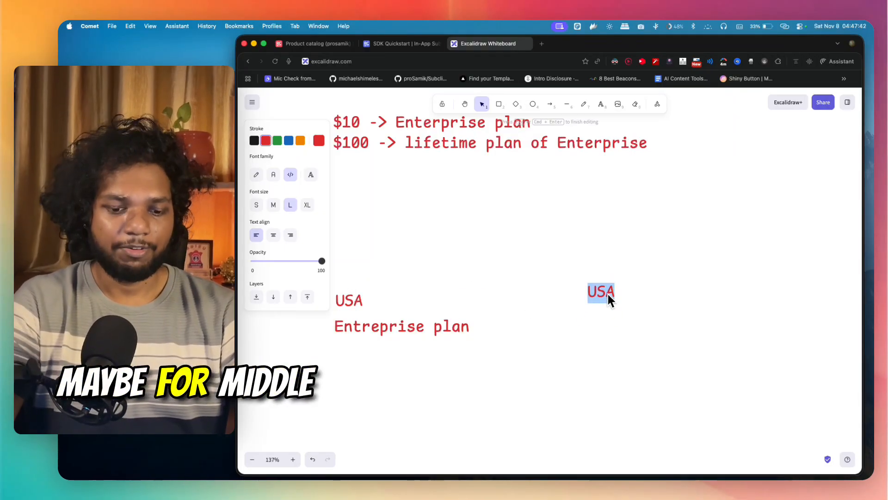
{"action": "type", "text": "Middle East"}
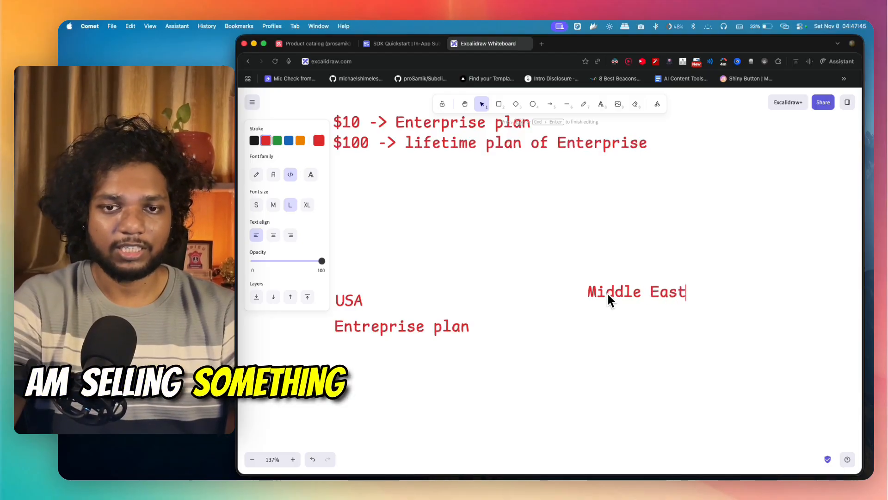
{"action": "left_click", "coordinate": [638, 317]}
{"action": "left_click", "coordinate": [632, 290]}
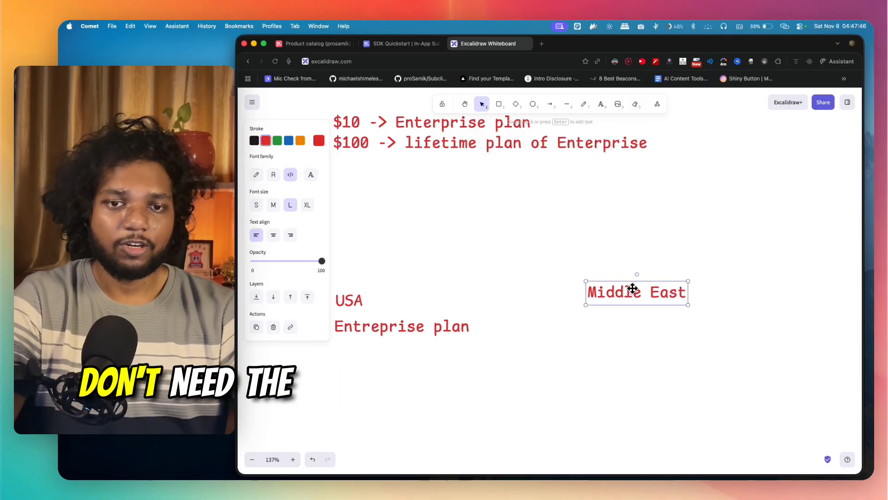
- Add the text "Pro" below the Middle East label and shift it closer to that label
{"action": "double_click", "coordinate": [603, 322]}
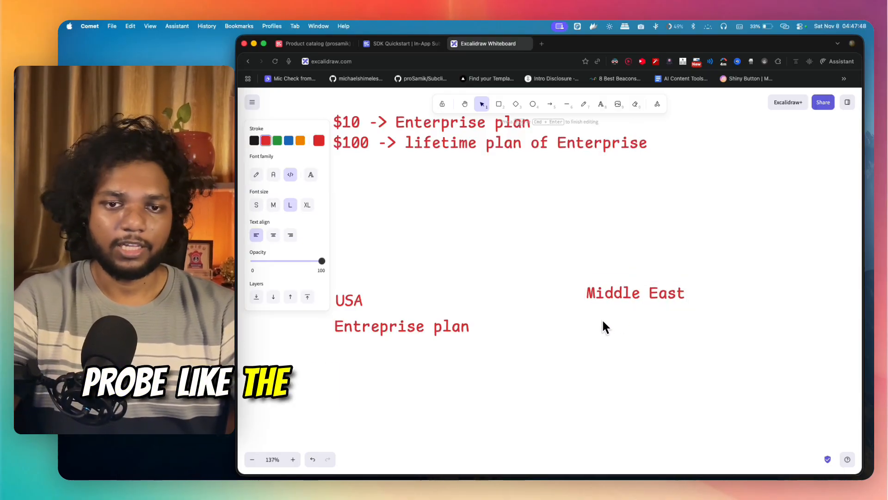
{"action": "key", "text": "Escape"}
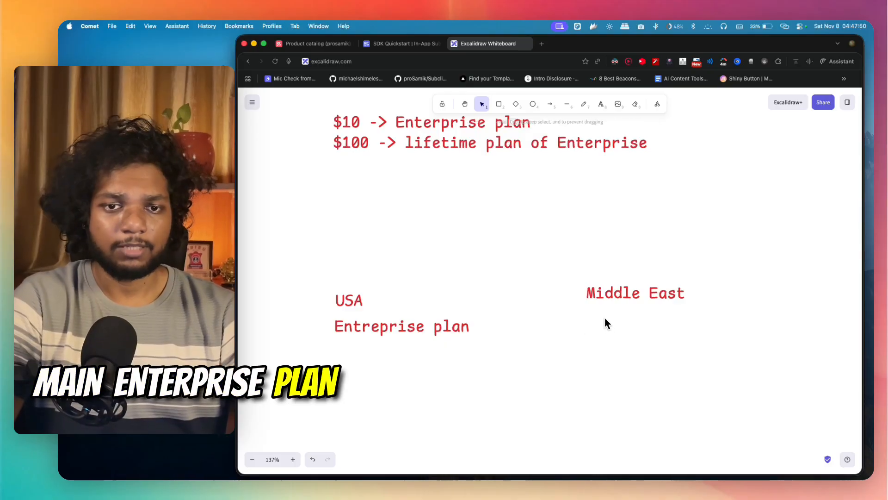
{"action": "double_click", "coordinate": [605, 319]}
{"action": "type", "text": "Pro"}
{"action": "left_click", "coordinate": [647, 365]}
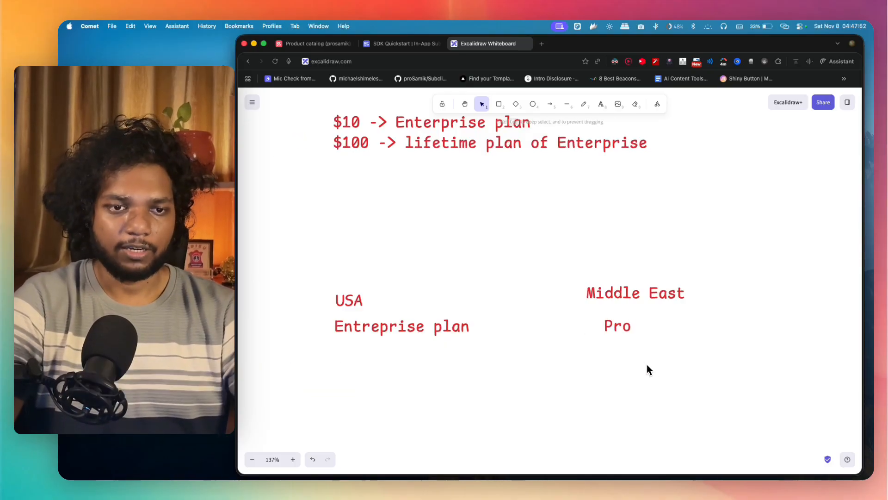
{"action": "left_click", "coordinate": [603, 320]}
{"action": "left_click_drag", "start_coordinate": [603, 320], "coordinate": [616, 322]}
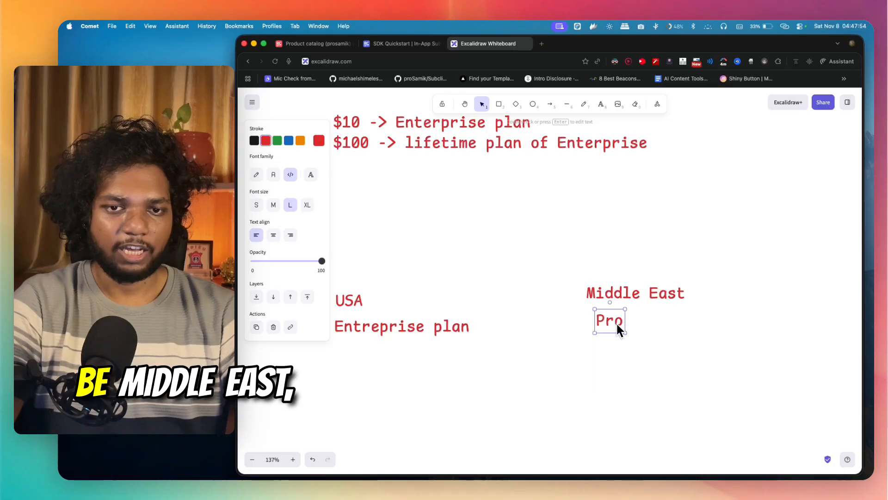
- Change the Middle East label to "EU" and move it down level with the USA label
{"action": "left_click", "coordinate": [606, 293]}
{"action": "double_click", "coordinate": [604, 290]}
{"action": "type", "text": "E"}
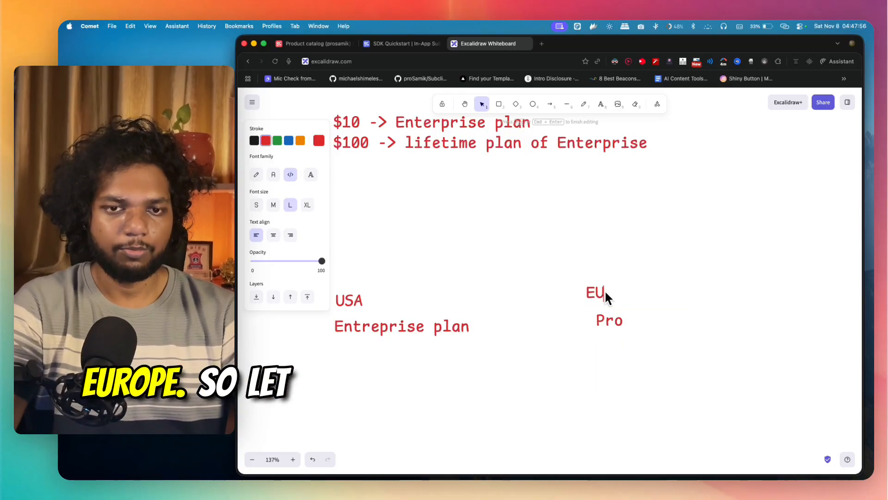
{"action": "type", "text": "U"}
{"action": "left_click", "coordinate": [562, 296]}
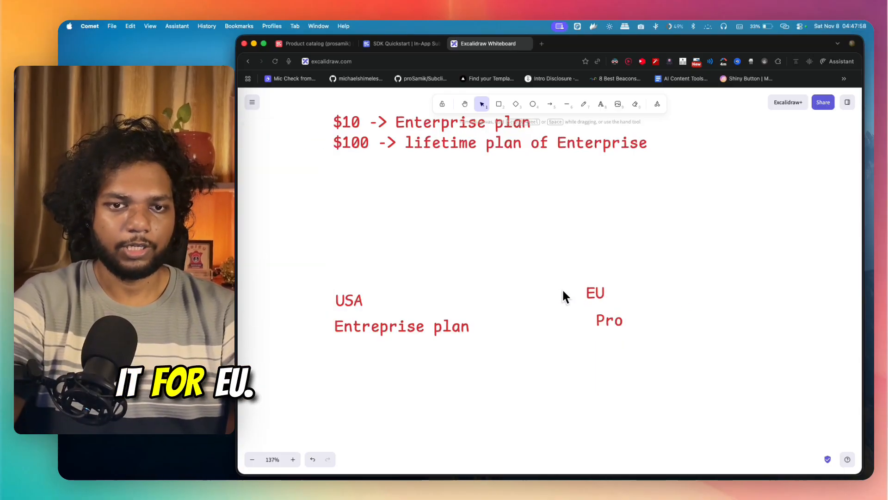
{"action": "left_click", "coordinate": [601, 300]}
- Line up the Pro text beneath EU, level with "Entreprise plan", and extend it to "Pro Plan"
{"action": "mouse_move", "coordinate": [609, 329]}
{"action": "left_mouse_down"}
{"action": "mouse_move", "coordinate": [608, 347]}
{"action": "mouse_move", "coordinate": [607, 334]}
{"action": "left_mouse_up"}
{"action": "double_click", "coordinate": [607, 332]}
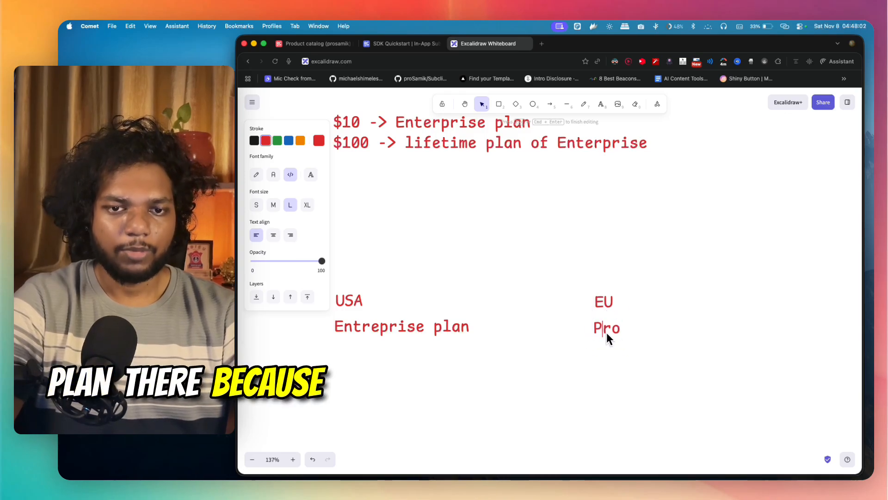
{"action": "type", "text": "Plan"}
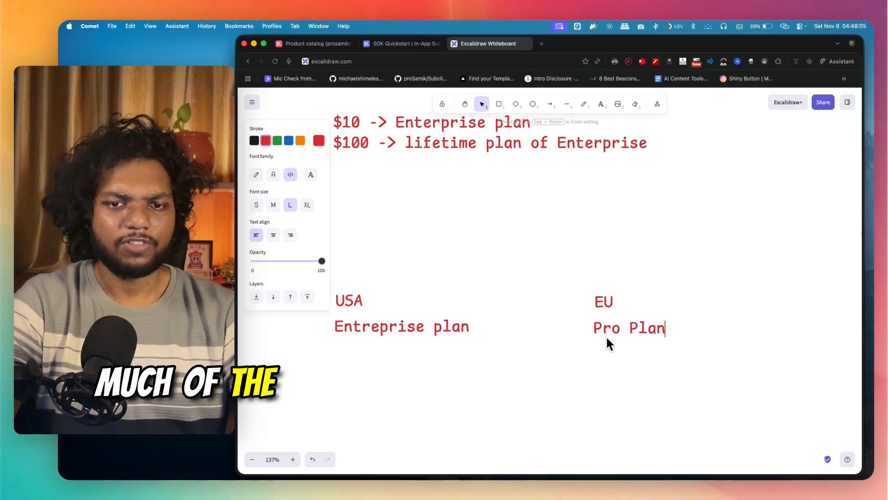
{"action": "left_click", "coordinate": [629, 368]}
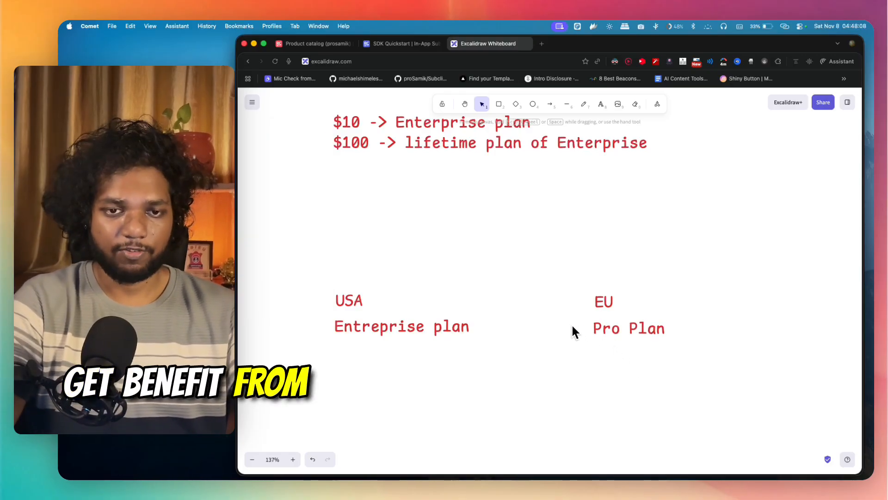
- Switch to the RevenueCat product catalog and start a new offering with identifier "EU" and display name "EU region"
{"action": "scroll", "coordinate": [551, 324], "scroll_direction": "up", "scroll_amount": 5}
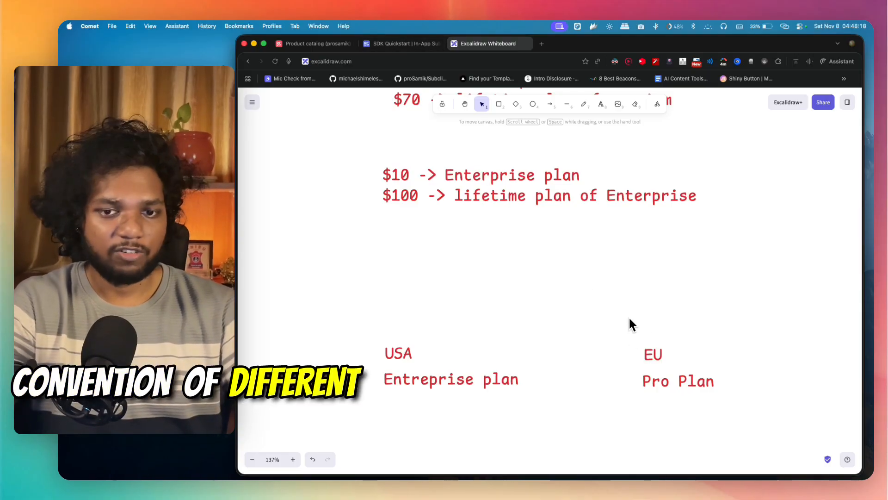
{"action": "left_click", "coordinate": [401, 43]}
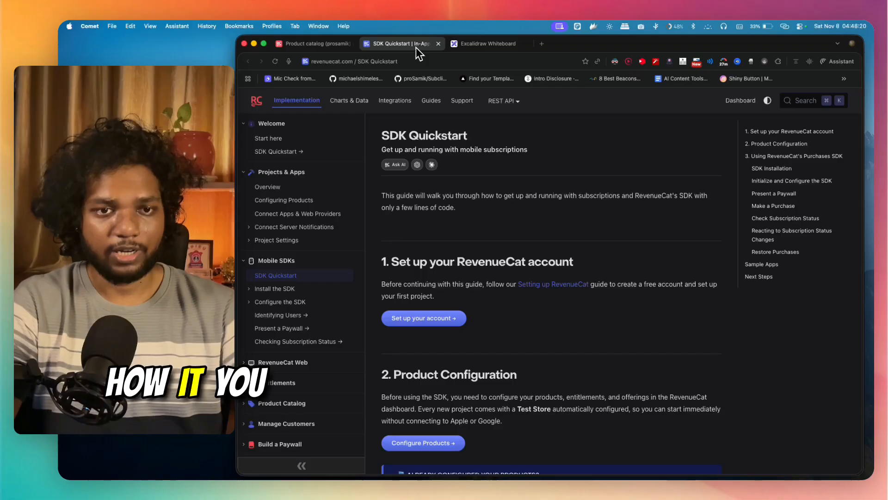
{"action": "left_click_drag", "start_coordinate": [324, 43], "coordinate": [410, 48]}
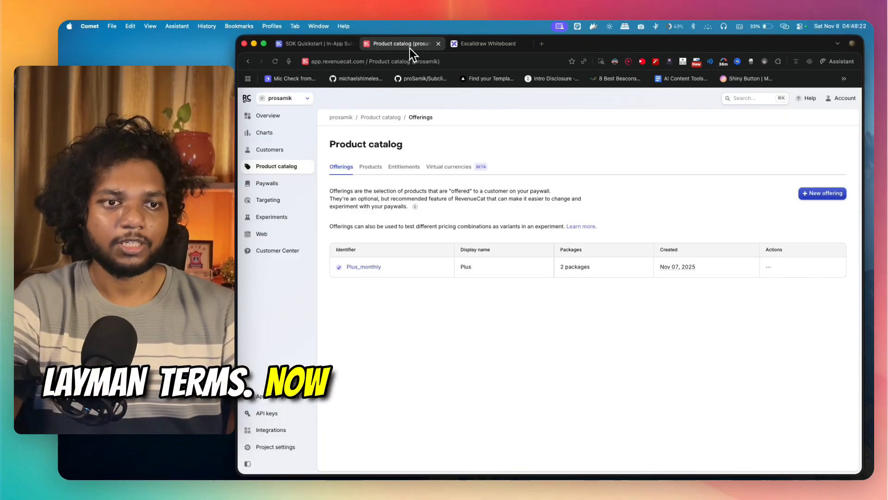
{"action": "left_click", "coordinate": [815, 197]}
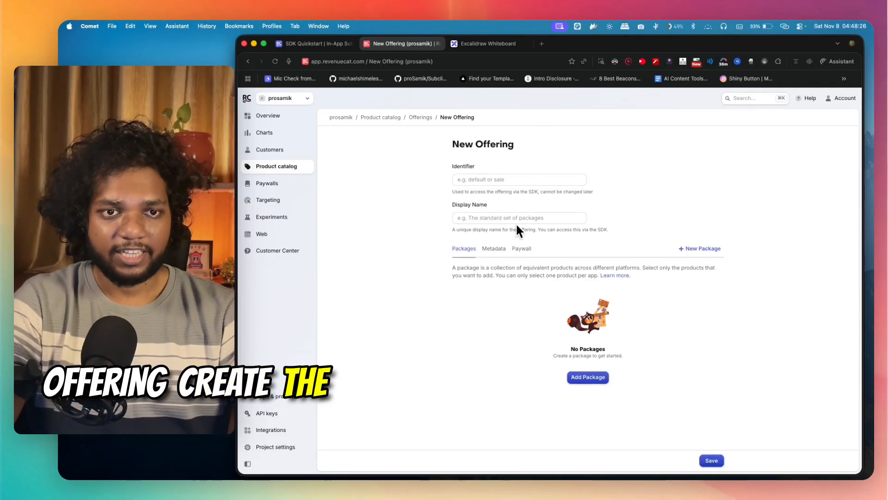
{"action": "left_click", "coordinate": [506, 183]}
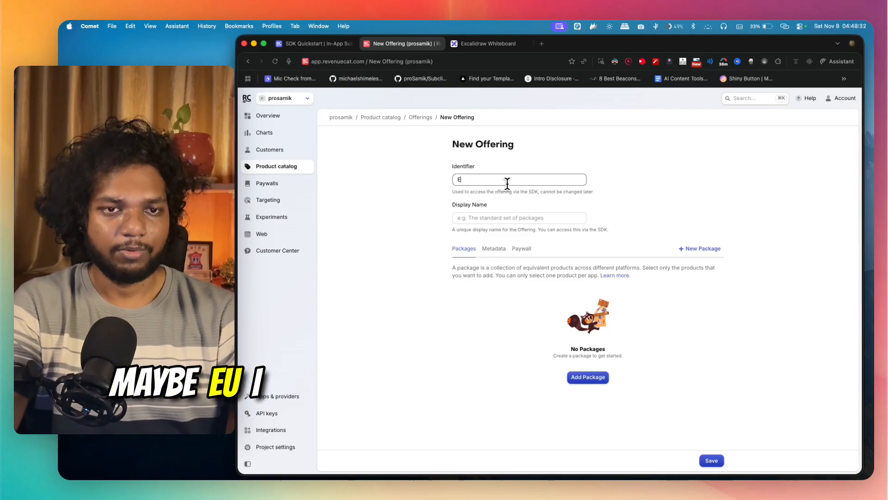
{"action": "left_click", "coordinate": [507, 213]}
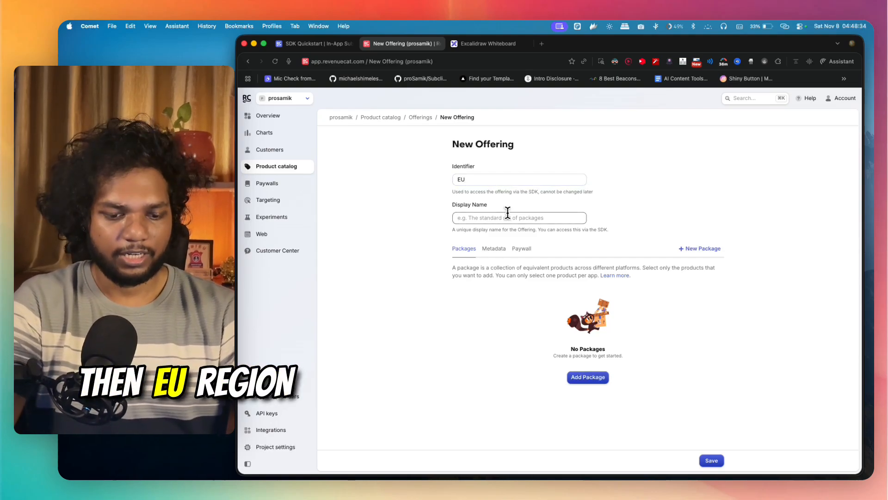
{"action": "type", "text": "EU region"}
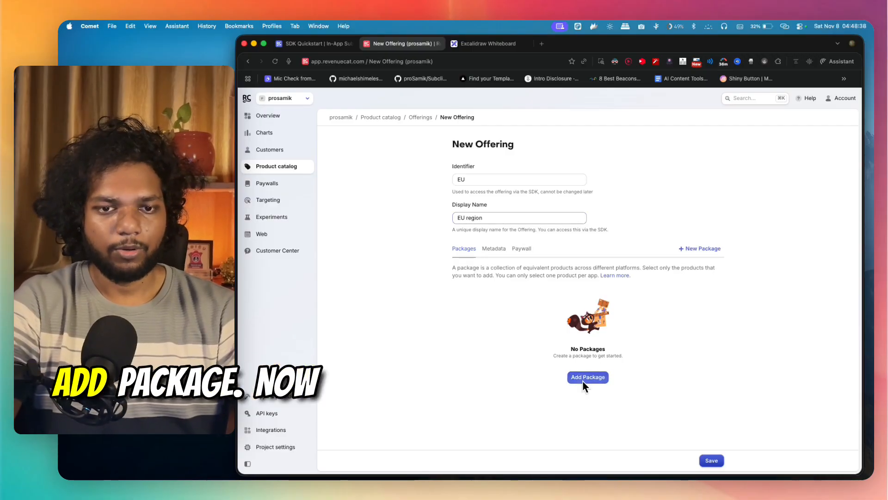
- Add a package to the EU offering with the Lifetime identifier and the Lifetime Deal (lifetime_deal) product
{"action": "left_click", "coordinate": [581, 377]}
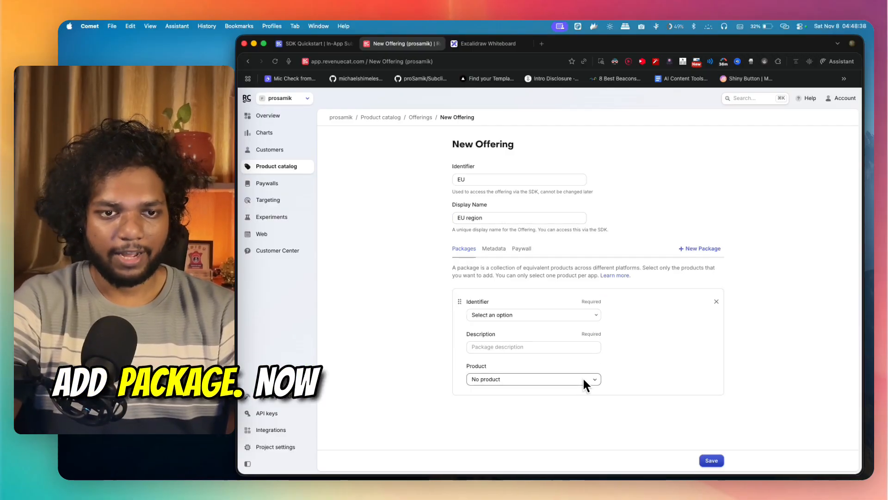
{"action": "left_click", "coordinate": [518, 314]}
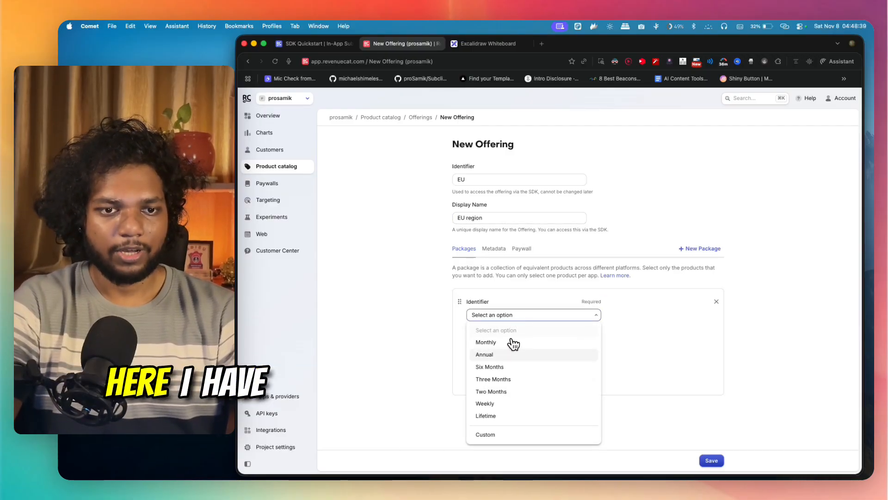
{"action": "left_click", "coordinate": [508, 416]}
{"action": "left_click", "coordinate": [508, 379]}
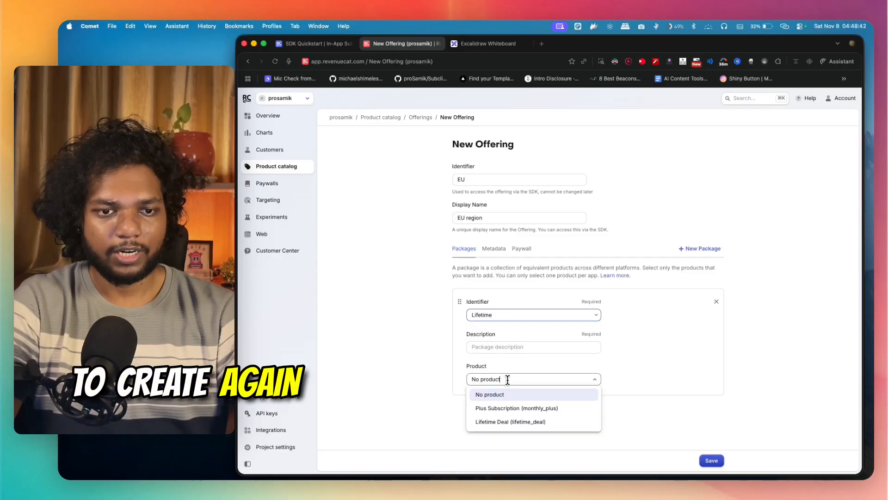
{"action": "left_click", "coordinate": [525, 422]}
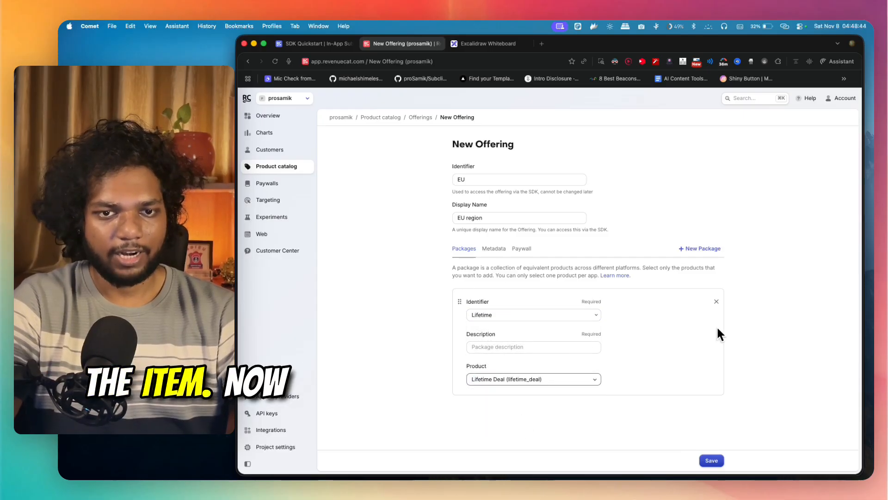
- Add a second package, change the existing Lifetime package to Monthly with Plus Subscription (monthly_plus), and try to save the offering
{"action": "left_click", "coordinate": [701, 248]}
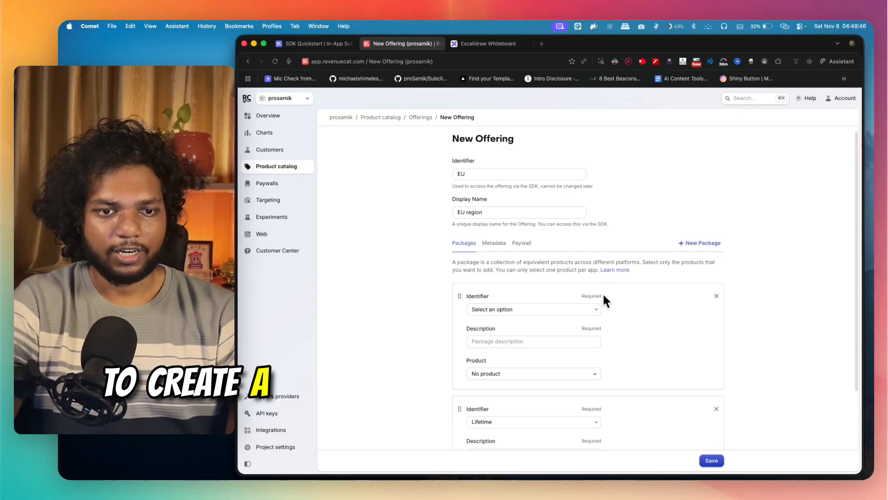
{"action": "scroll", "coordinate": [582, 314], "scroll_direction": "down", "scroll_amount": 3}
{"action": "left_click", "coordinate": [527, 353]}
{"action": "left_click", "coordinate": [515, 365]}
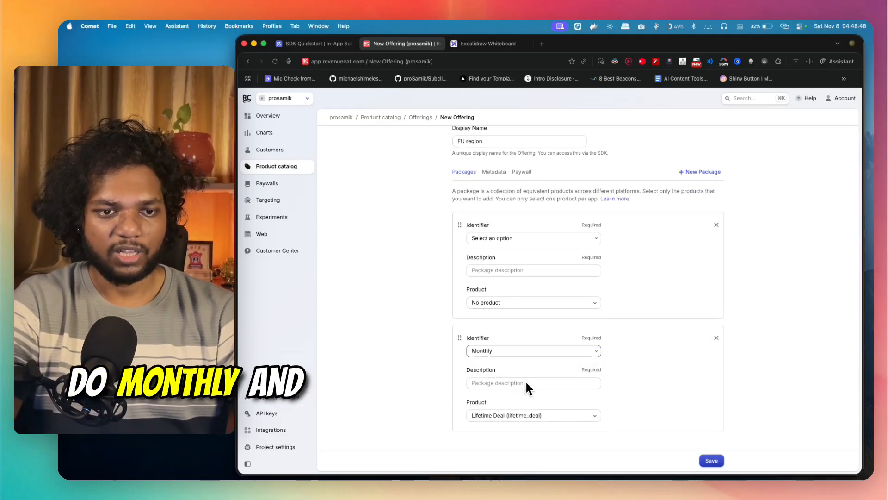
{"action": "left_click", "coordinate": [554, 414]}
{"action": "left_click", "coordinate": [541, 444]}
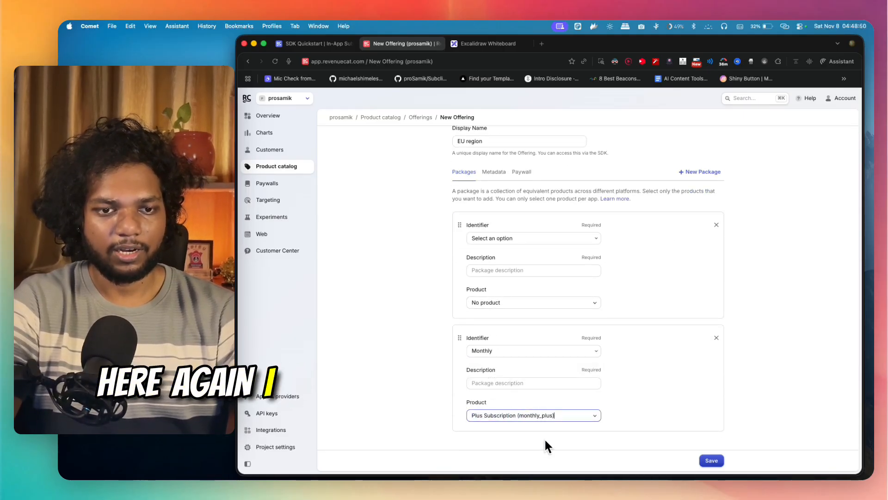
{"action": "left_click", "coordinate": [713, 461]}
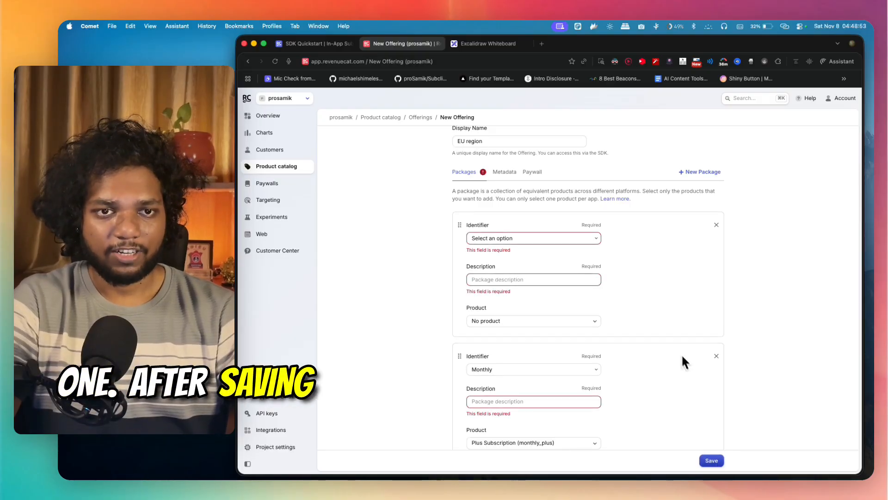
{"action": "left_click", "coordinate": [549, 239]}
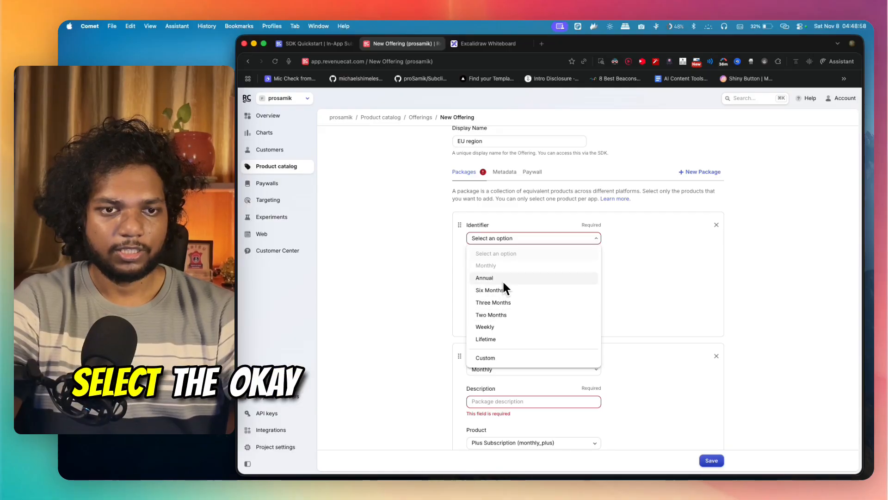
{"action": "left_click", "coordinate": [439, 313]}
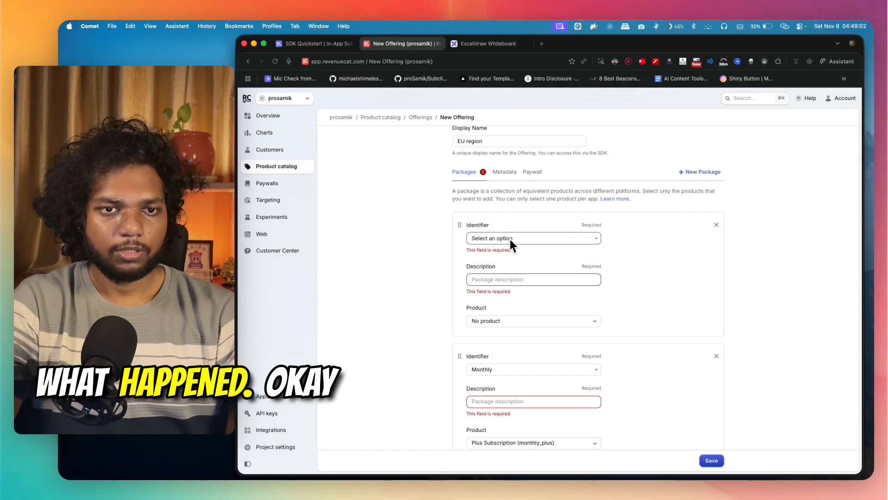
{"action": "left_click", "coordinate": [505, 321]}
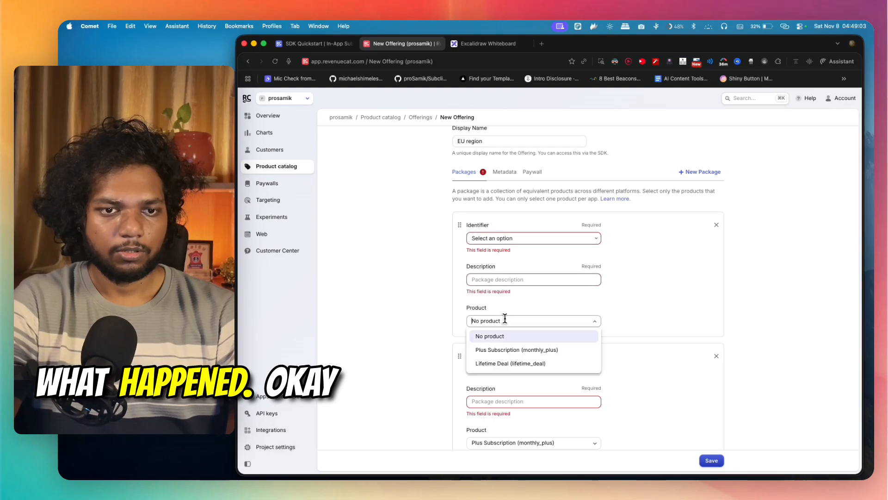
{"action": "left_click", "coordinate": [501, 350]}
{"action": "left_click", "coordinate": [504, 238]}
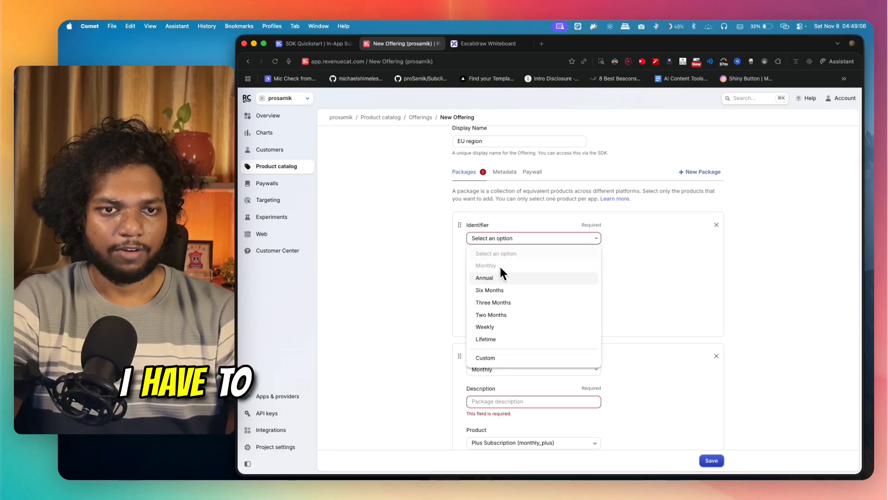
{"action": "left_click", "coordinate": [463, 265]}
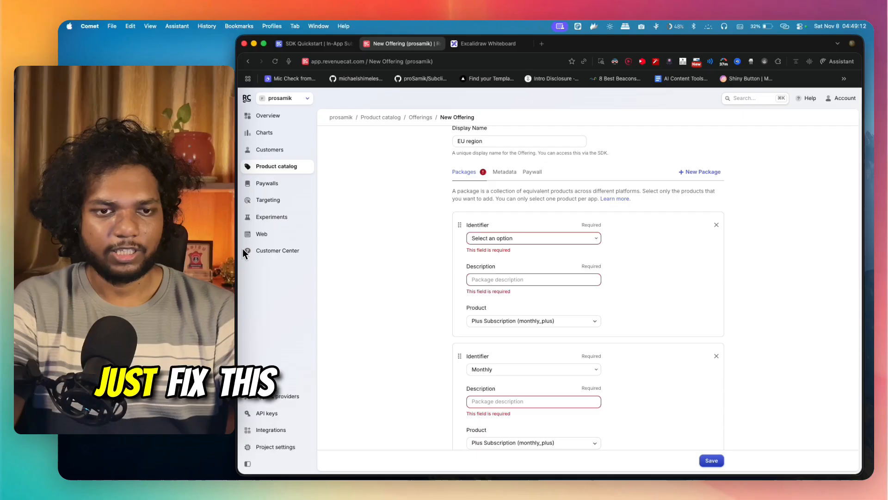
- Set the first package's identifier to Lifetime and its product to Lifetime Deal (lifetime_deal)
{"action": "left_click", "coordinate": [516, 239]}
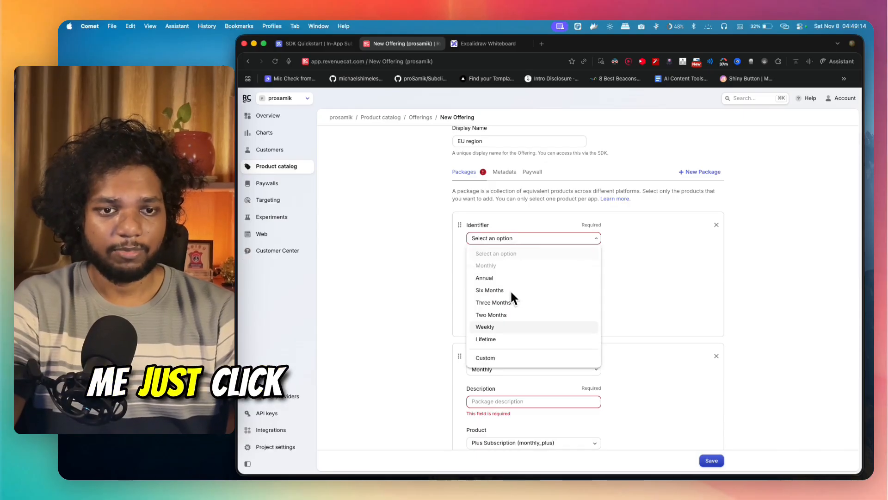
{"action": "left_click", "coordinate": [505, 339]}
{"action": "left_click", "coordinate": [503, 312]}
{"action": "left_click", "coordinate": [504, 354]}
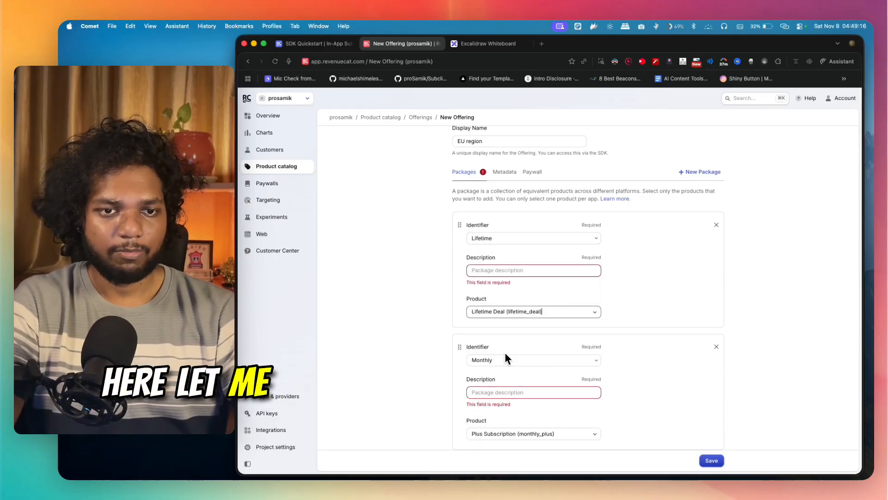
- Write the description "Monthly plan" in the Lifetime package and move it to the Monthly package's description
{"action": "scroll", "coordinate": [434, 348], "scroll_direction": "down", "scroll_amount": 1}
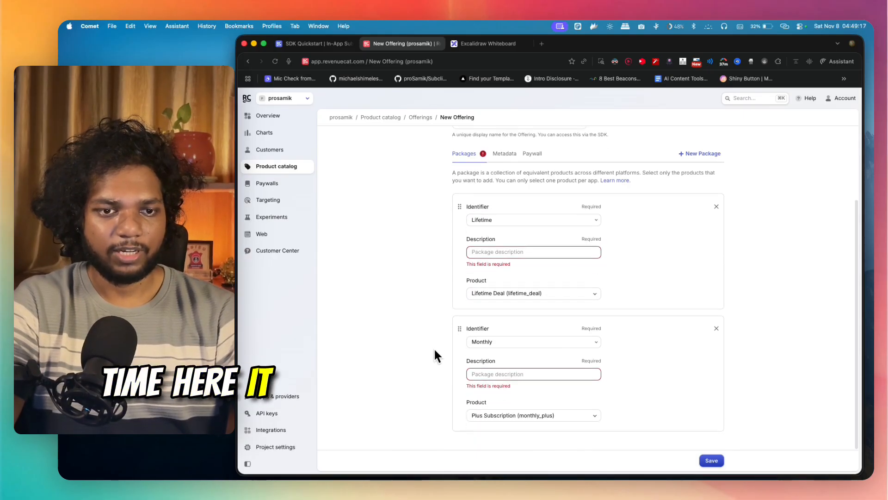
{"action": "left_click", "coordinate": [494, 253]}
{"action": "type", "text": "Month"}
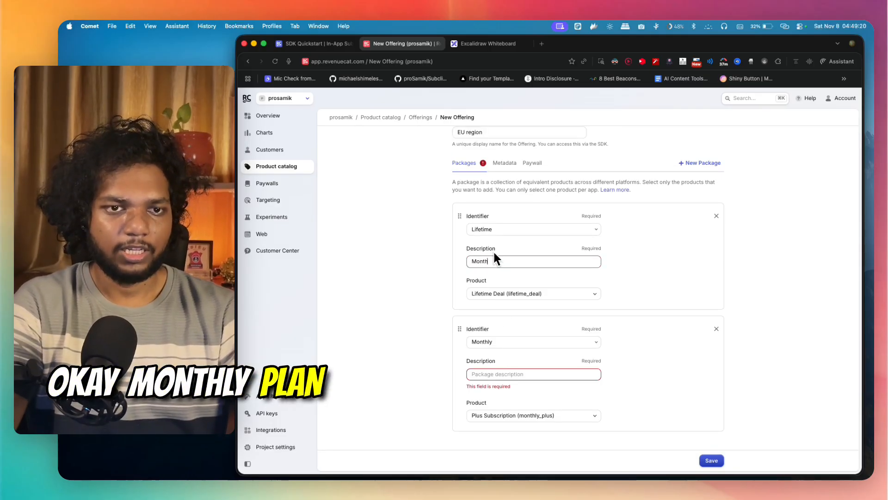
{"action": "type", "text": "ly plan"}
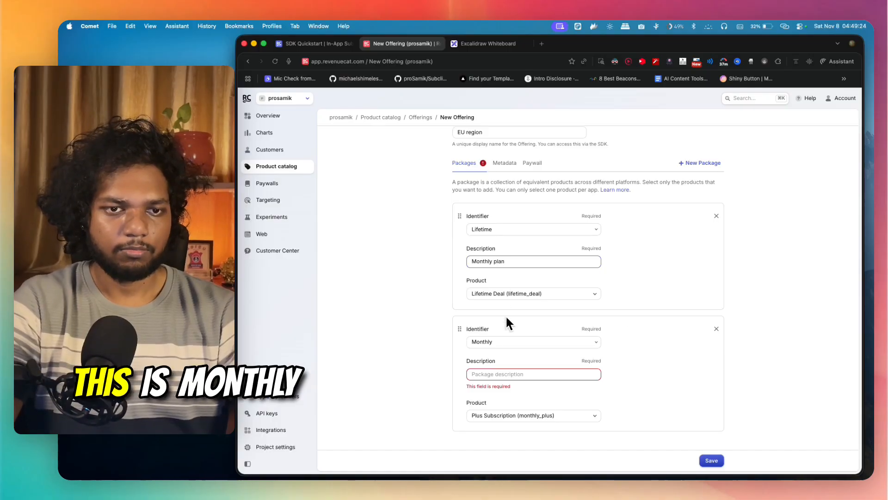
{"action": "key", "text": "super+a"}
{"action": "key", "text": "super+c"}
{"action": "key", "text": "BackSpace"}
{"action": "left_click", "coordinate": [476, 373]}
{"action": "key", "text": "super+v"}
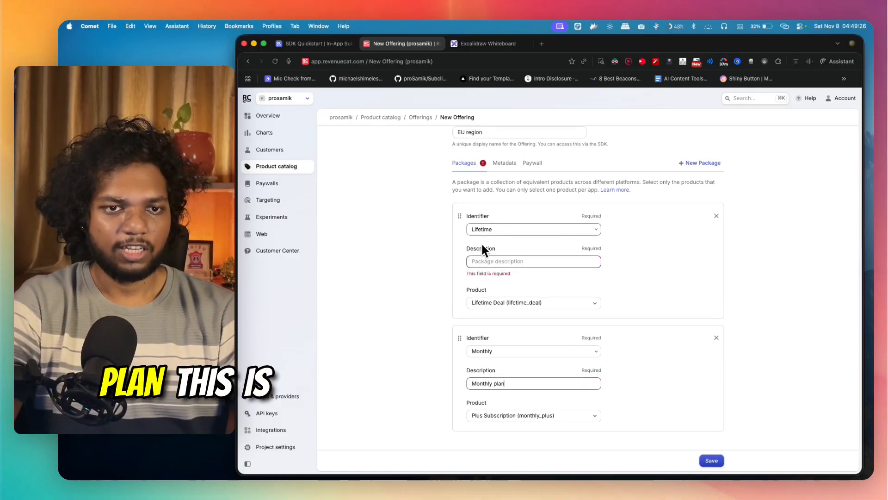
- Describe the Lifetime package as "Lifetime plan" and save the EU offering
{"action": "left_click", "coordinate": [481, 253]}
{"action": "type", "text": "Lifetime plan"}
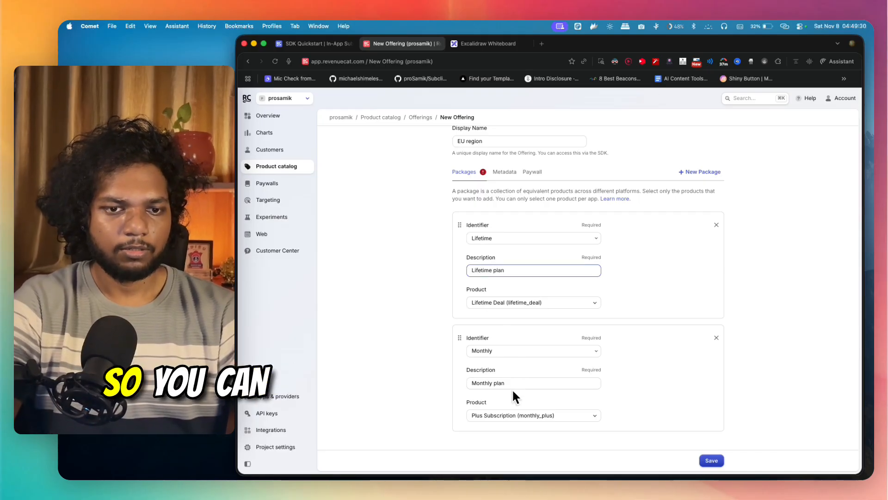
{"action": "left_click", "coordinate": [514, 415]}
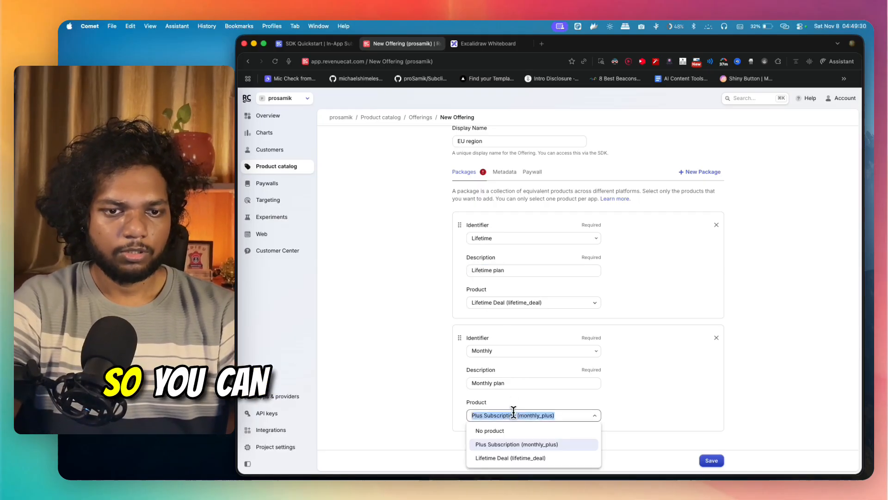
{"action": "left_click", "coordinate": [418, 409]}
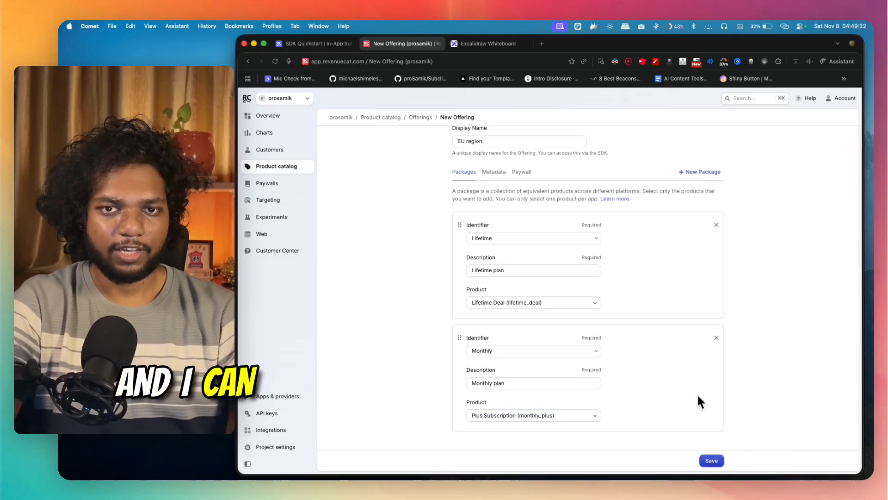
{"action": "left_click", "coordinate": [715, 460]}
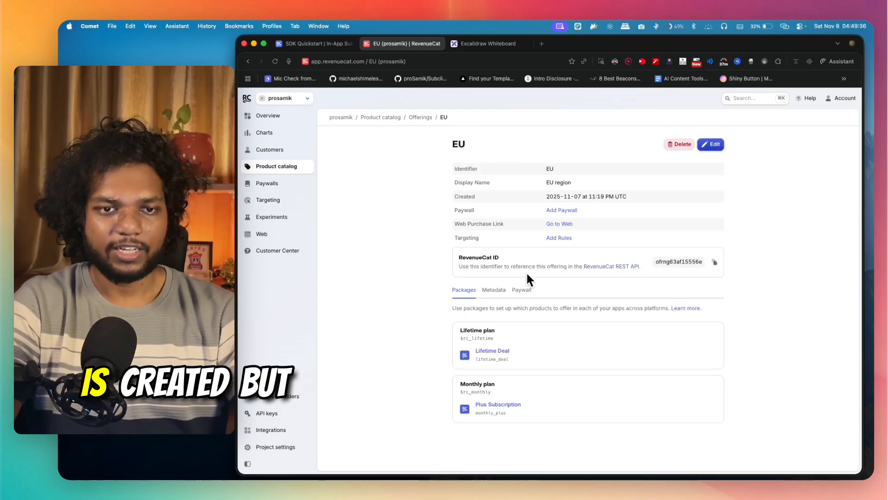
- Check the EU offering's metadata and paywall details, and start a new paywall for the EU offering
{"action": "left_click", "coordinate": [496, 290]}
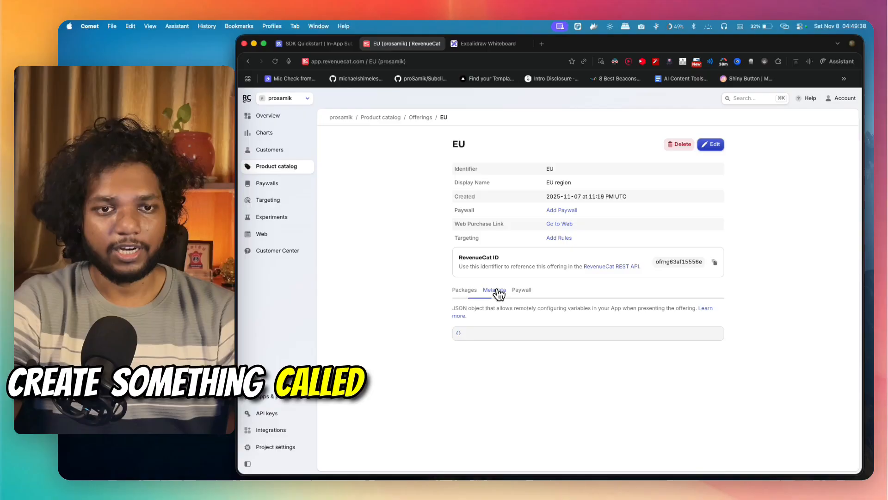
{"action": "left_click", "coordinate": [514, 291]}
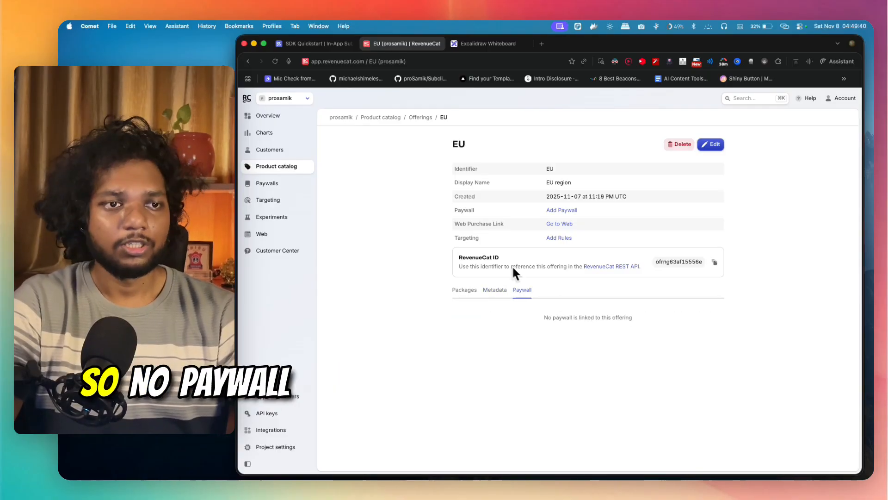
{"action": "left_click", "coordinate": [280, 183]}
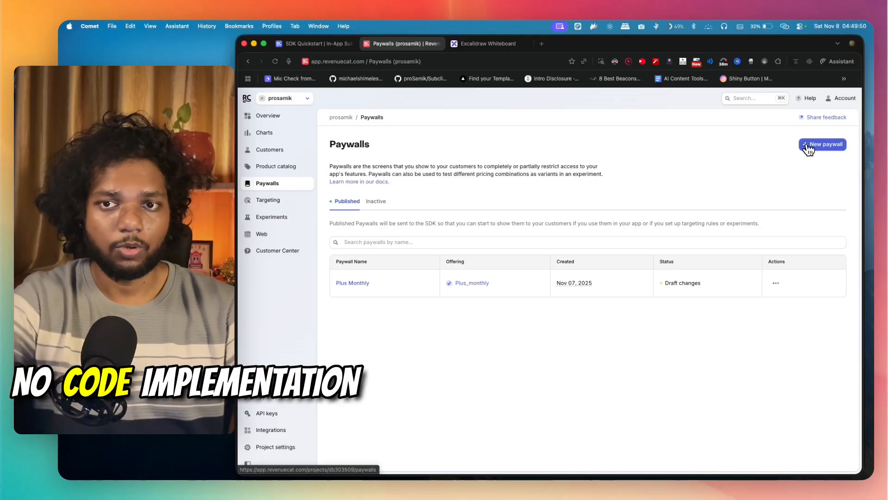
{"action": "left_click", "coordinate": [807, 147]}
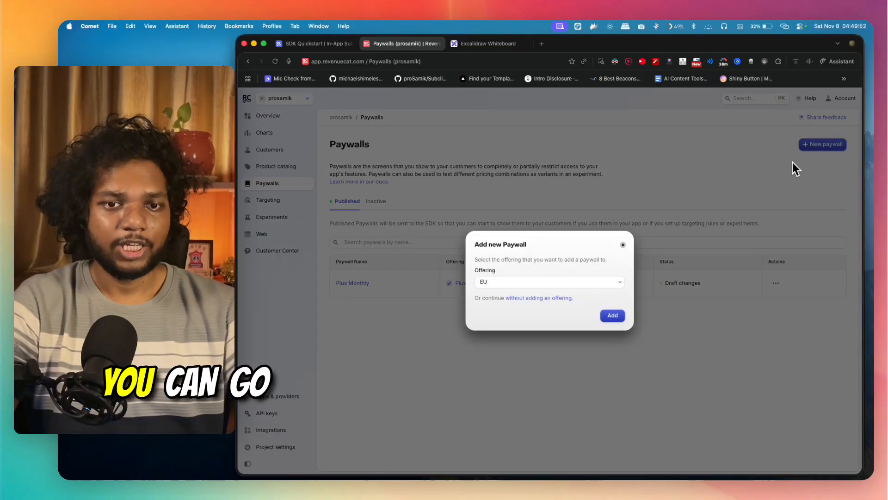
{"action": "left_click", "coordinate": [578, 260]}
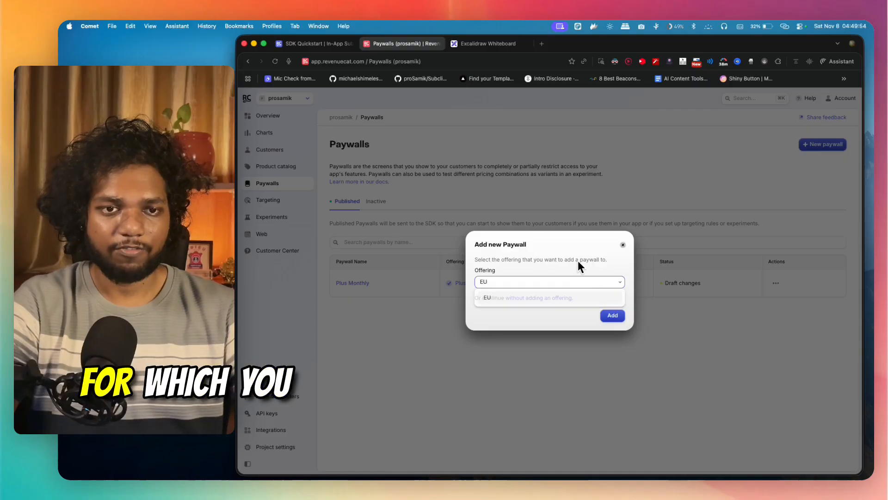
{"action": "left_click", "coordinate": [614, 315]}
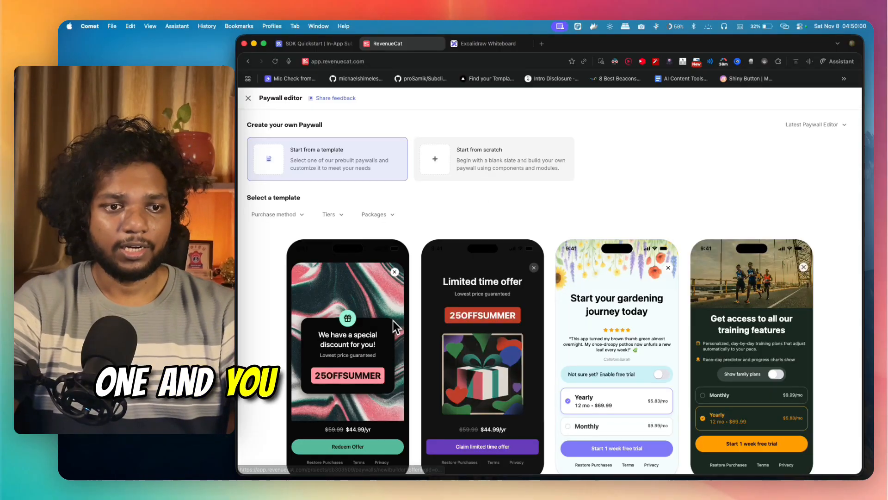
{"action": "scroll", "coordinate": [428, 332], "scroll_direction": "down", "scroll_amount": 10}
{"action": "scroll", "coordinate": [578, 296], "scroll_direction": "down", "scroll_amount": 20}
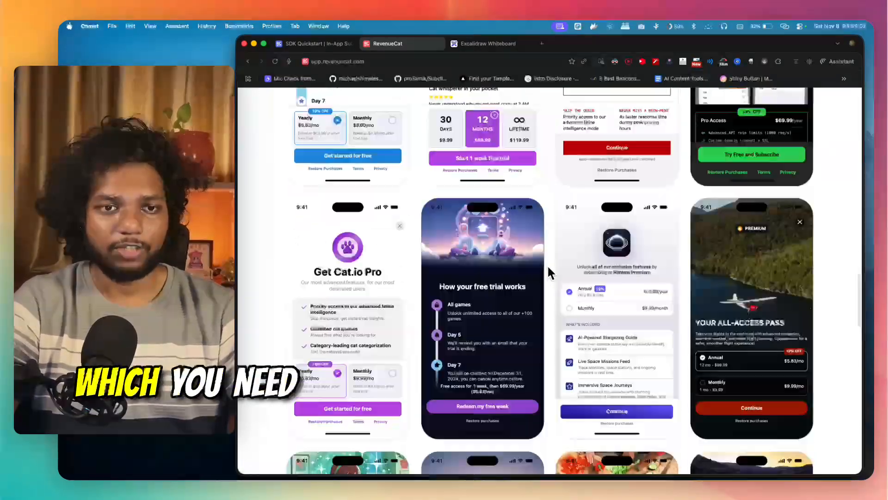
{"action": "scroll", "coordinate": [545, 264], "scroll_direction": "up", "scroll_amount": 20}
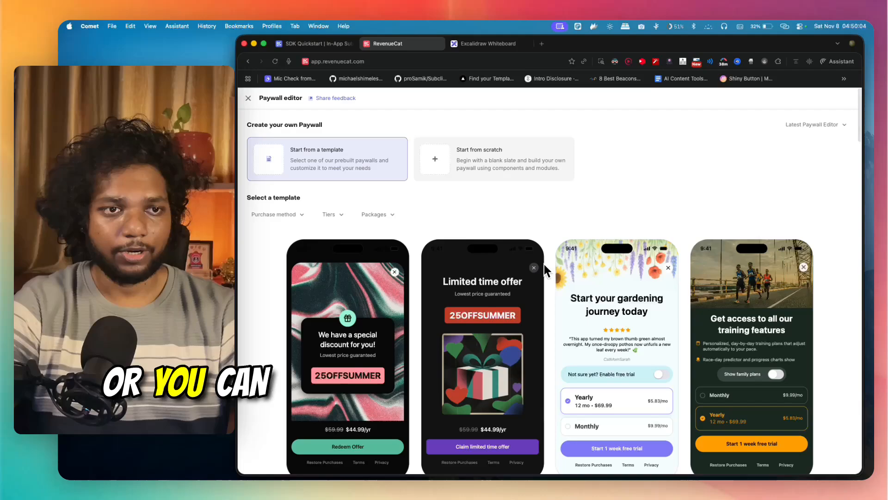
{"action": "left_click", "coordinate": [479, 148]}
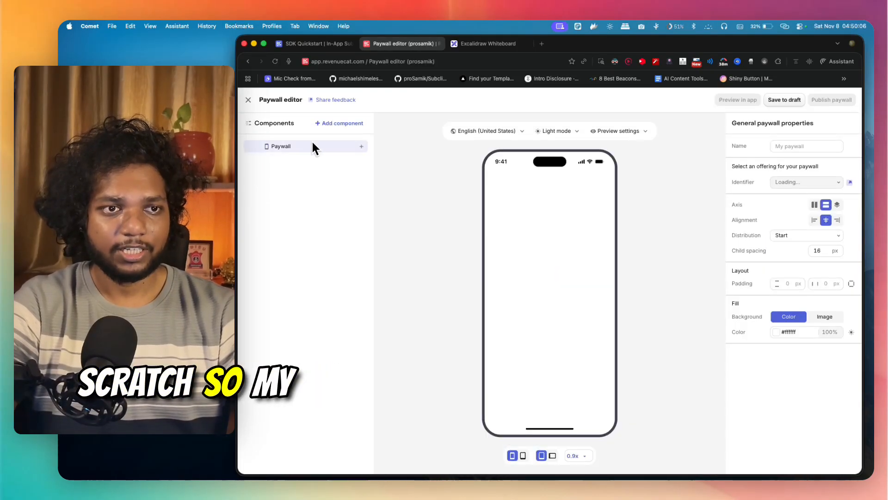
{"action": "left_click", "coordinate": [248, 99]}
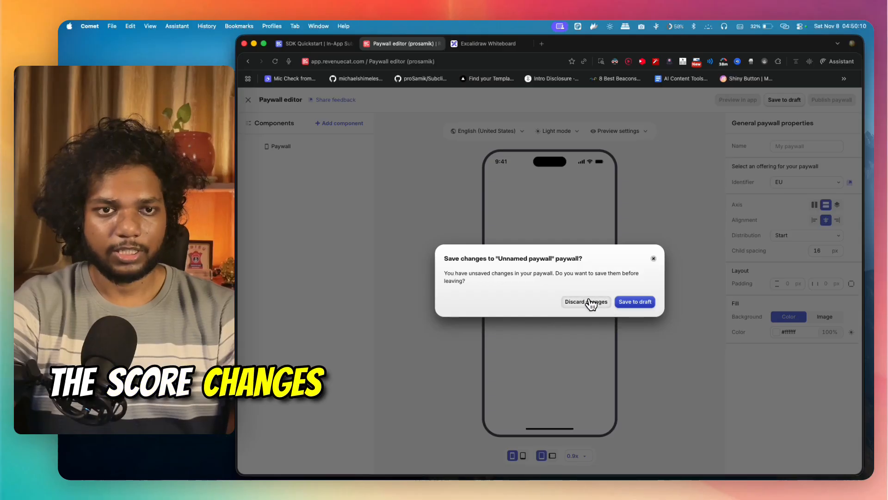
{"action": "left_click", "coordinate": [621, 303]}
- Create the paywall from the running-themed template titled "Get access to all our training features"
{"action": "scroll", "coordinate": [487, 324], "scroll_direction": "down", "scroll_amount": 6}
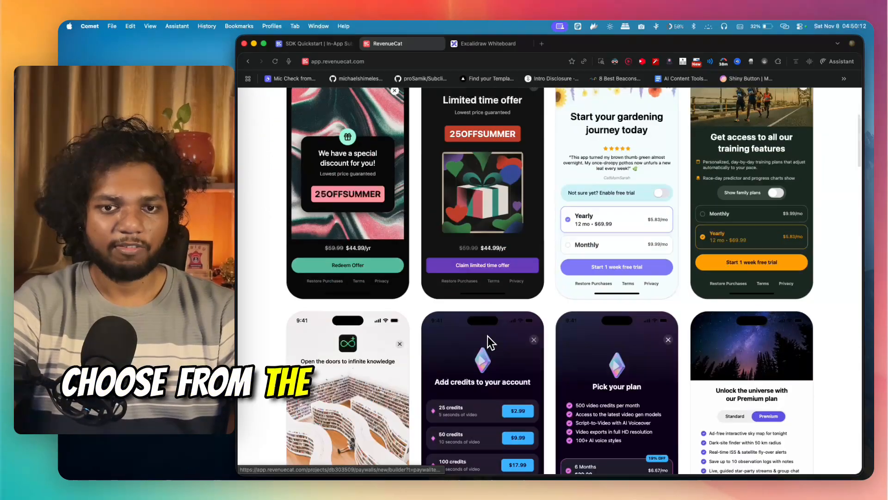
{"action": "scroll", "coordinate": [715, 161], "scroll_direction": "up", "scroll_amount": 3}
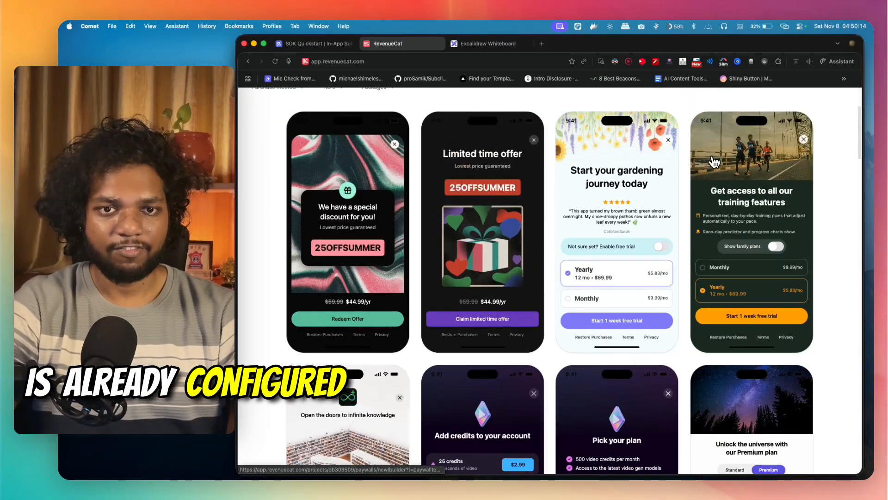
{"action": "left_click", "coordinate": [739, 153]}
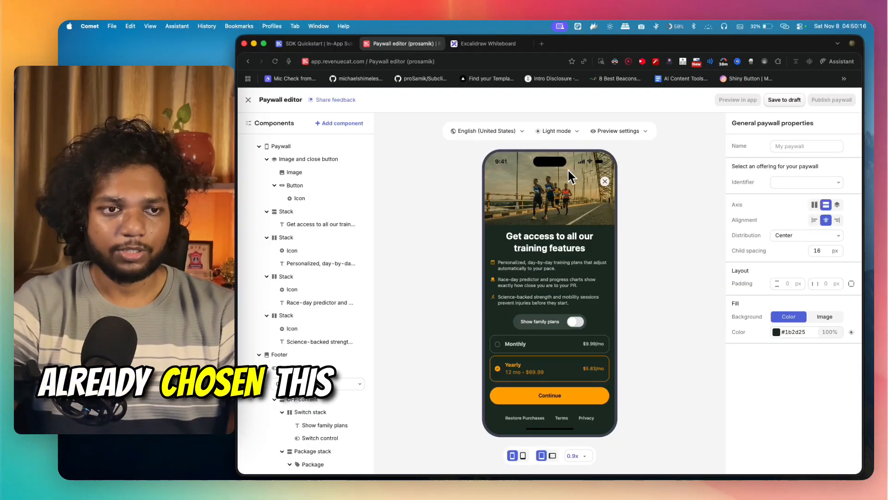
- Inspect the text properties of the Monthly and Yearly price labels in the paywall
{"action": "left_click", "coordinate": [594, 343]}
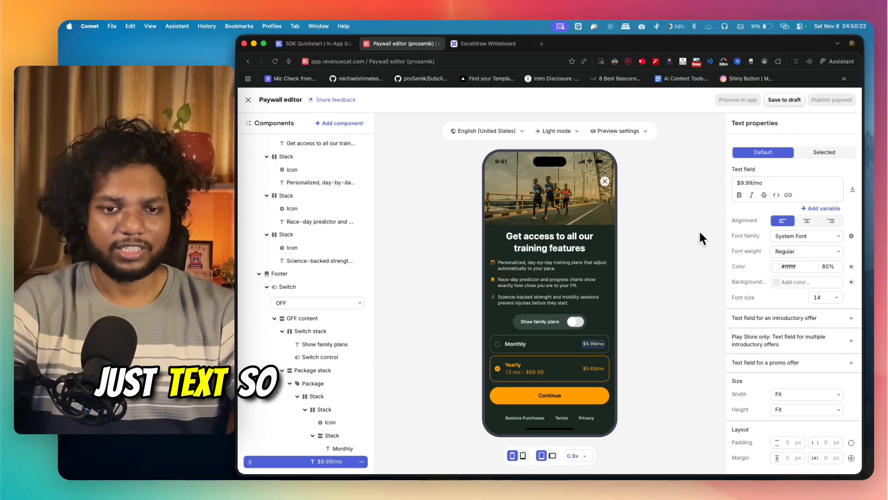
{"action": "left_click", "coordinate": [593, 369]}
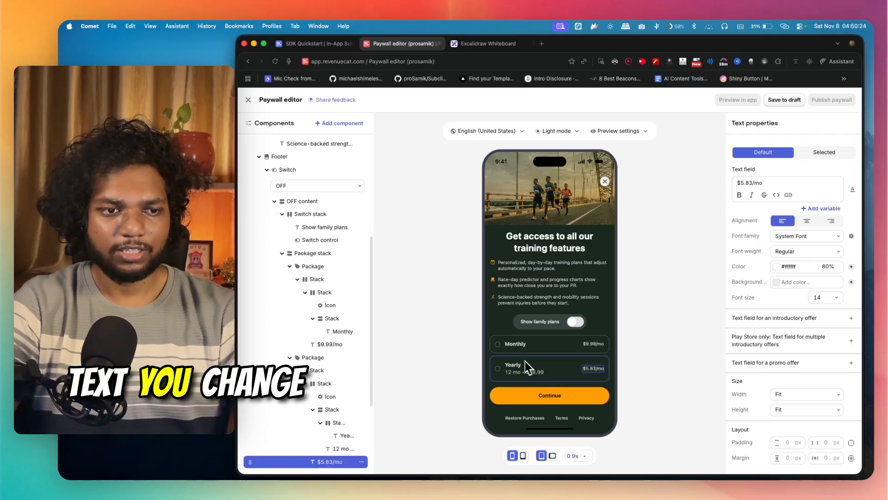
{"action": "left_click", "coordinate": [679, 314]}
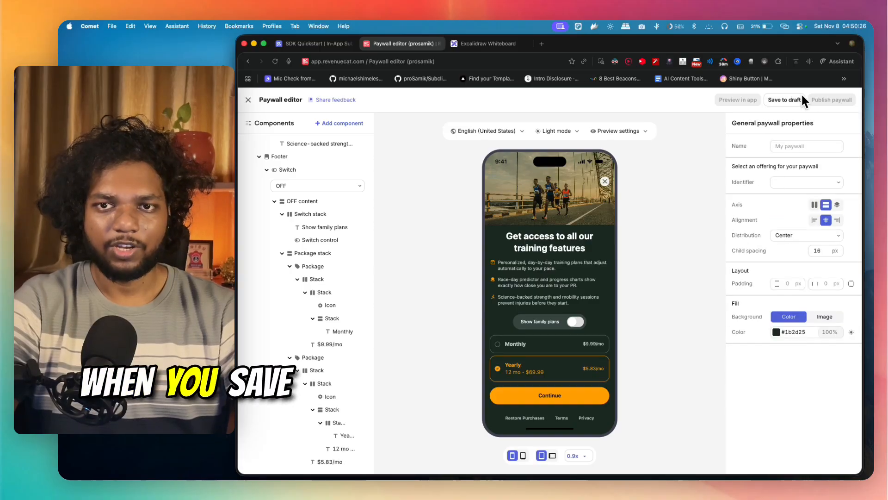
- Link the paywall to the EU offering and name it "EU region"
{"action": "left_click", "coordinate": [808, 147]}
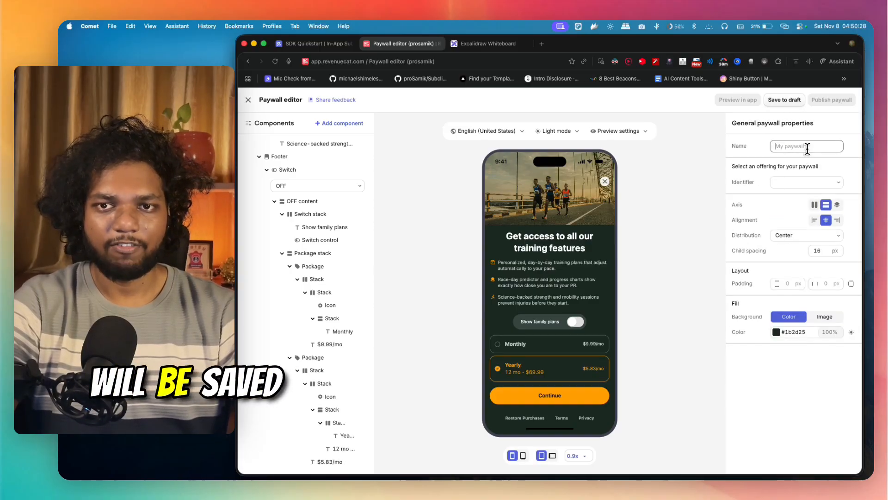
{"action": "left_click", "coordinate": [801, 184]}
{"action": "left_click", "coordinate": [794, 215]}
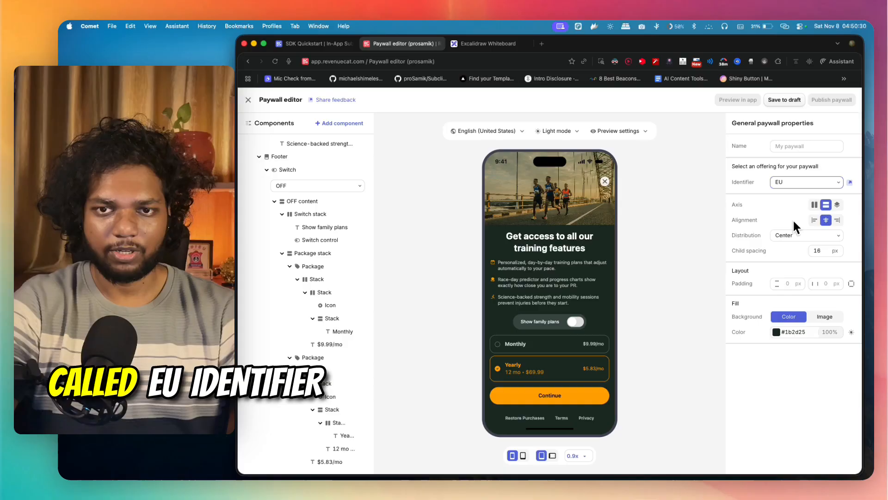
{"action": "left_click", "coordinate": [797, 148]}
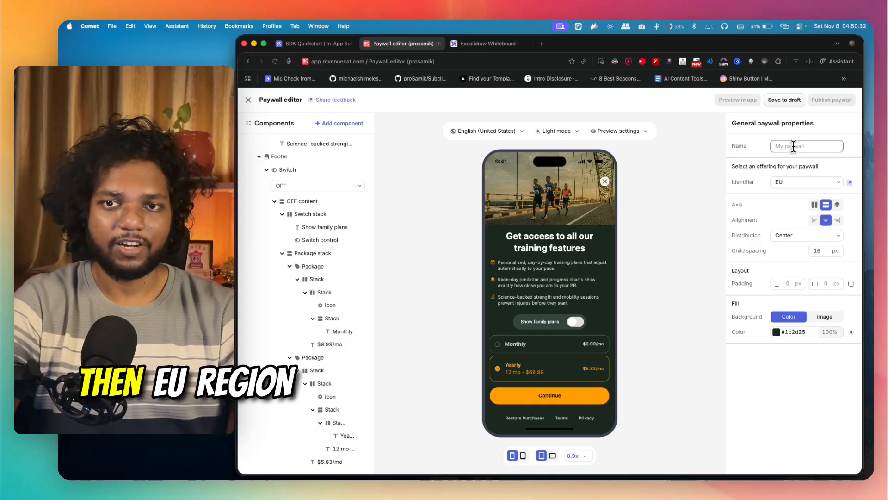
{"action": "type", "text": "EU re"}
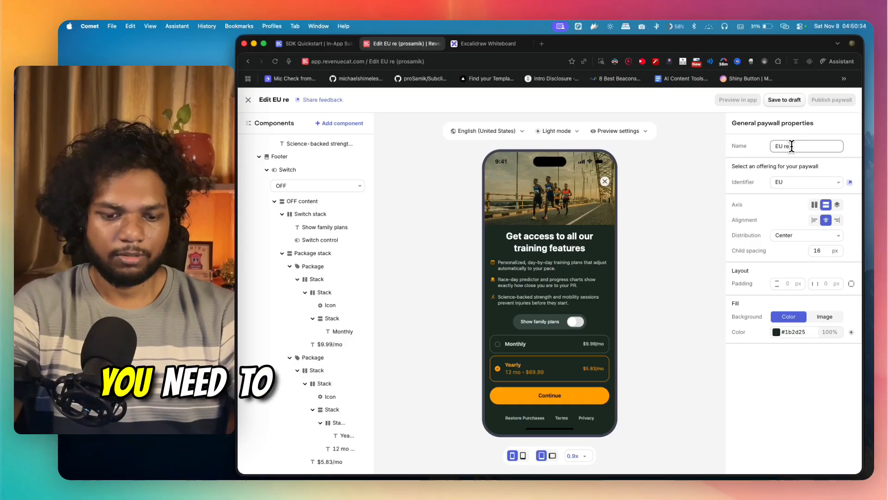
{"action": "type", "text": "gion"}
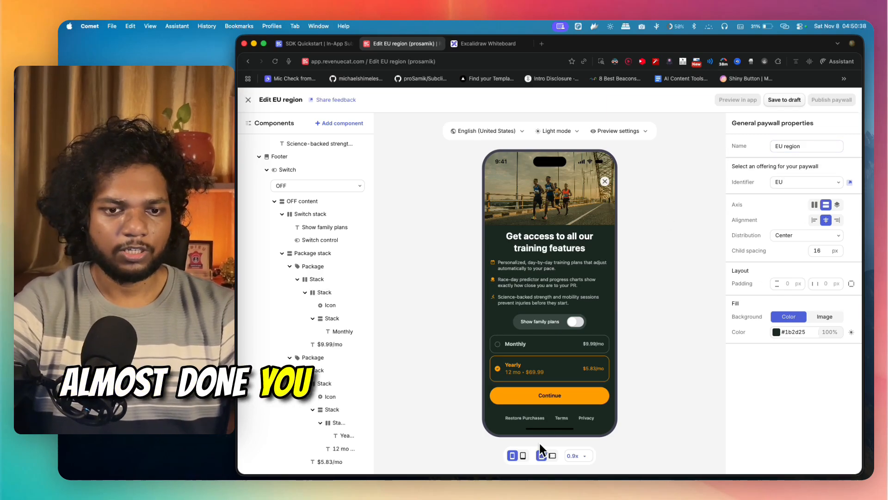
- Preview the paywall in the tablet layout and return to the mobile layout
{"action": "left_click", "coordinate": [523, 455]}
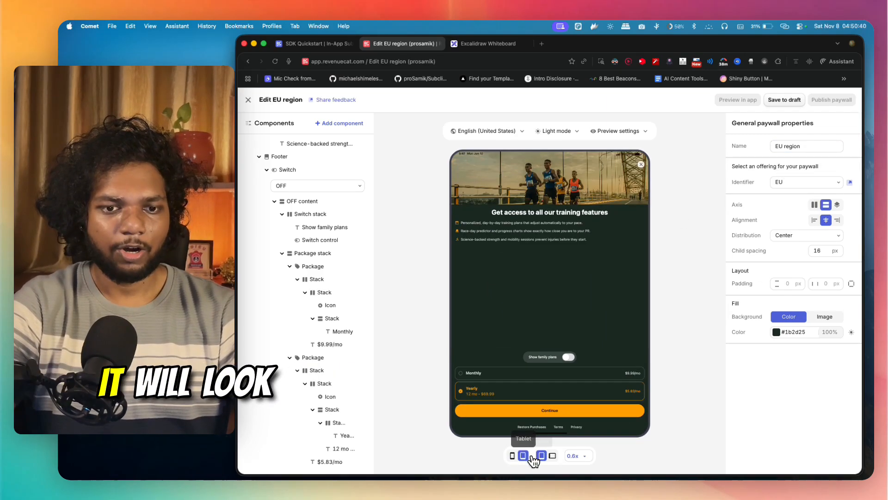
{"action": "left_click", "coordinate": [551, 456]}
{"action": "left_click", "coordinate": [541, 455]}
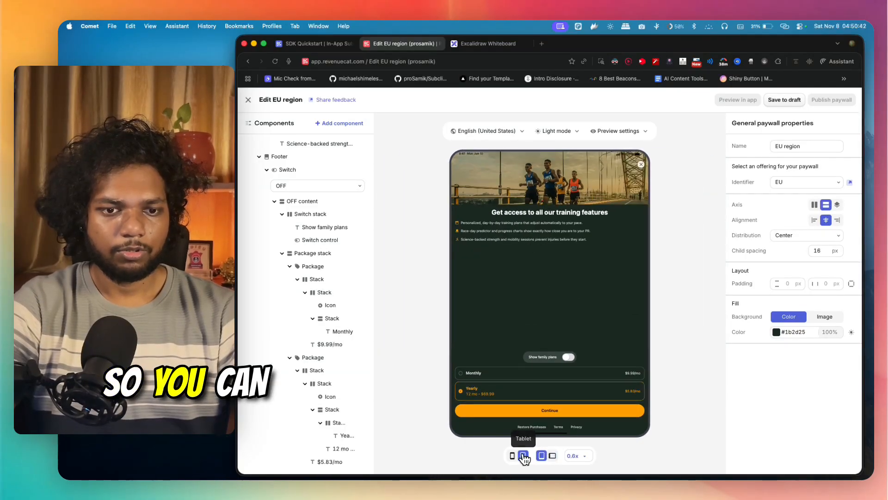
{"action": "left_click", "coordinate": [512, 455]}
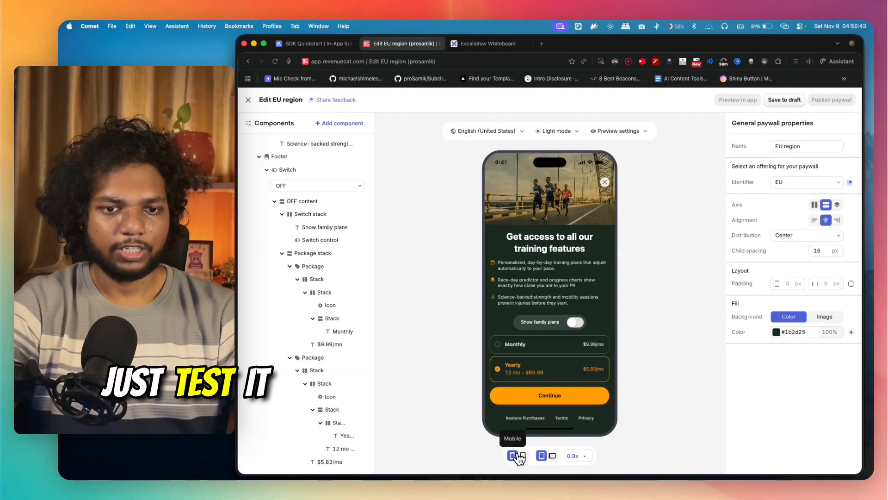
- Preview the paywall in dark mode and switch the preview back to light mode
{"action": "left_click", "coordinate": [571, 130]}
{"action": "left_click", "coordinate": [569, 157]}
{"action": "left_click", "coordinate": [563, 133]}
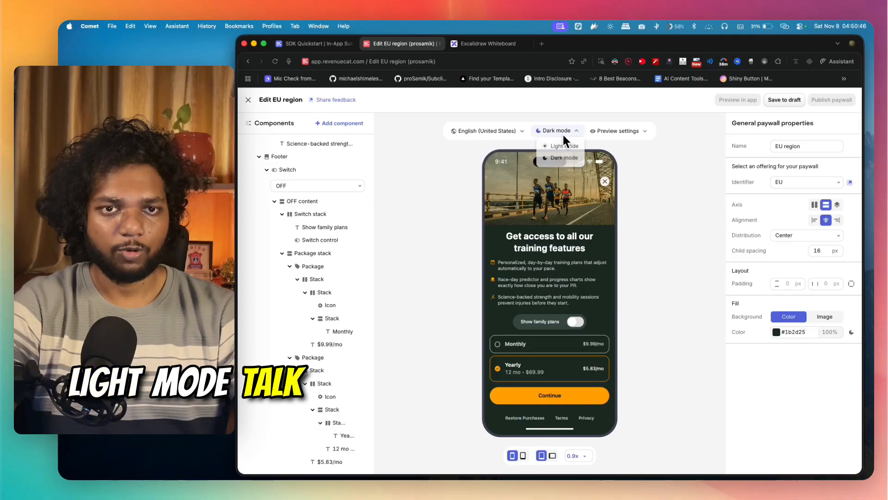
{"action": "left_click", "coordinate": [566, 147]}
- Toggle the variable preview values in the paywall preview and save the paywall to draft
{"action": "left_click", "coordinate": [636, 130]}
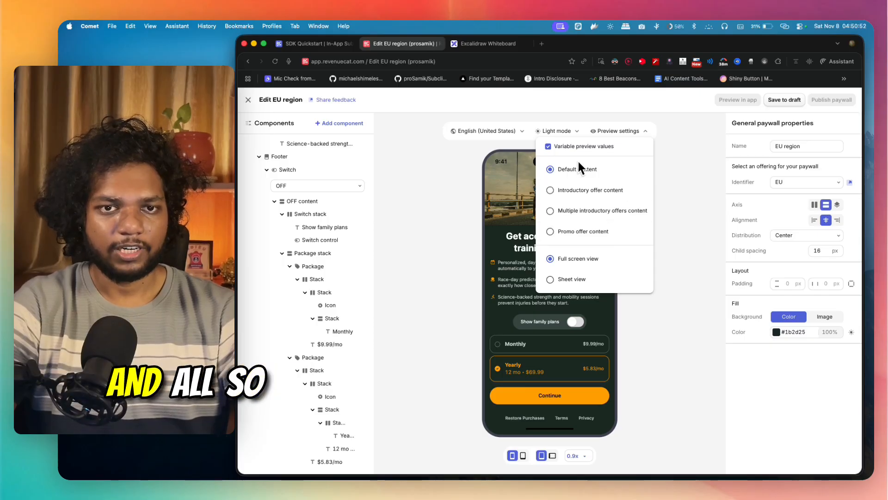
{"action": "left_click", "coordinate": [549, 146]}
{"action": "left_click", "coordinate": [688, 150]}
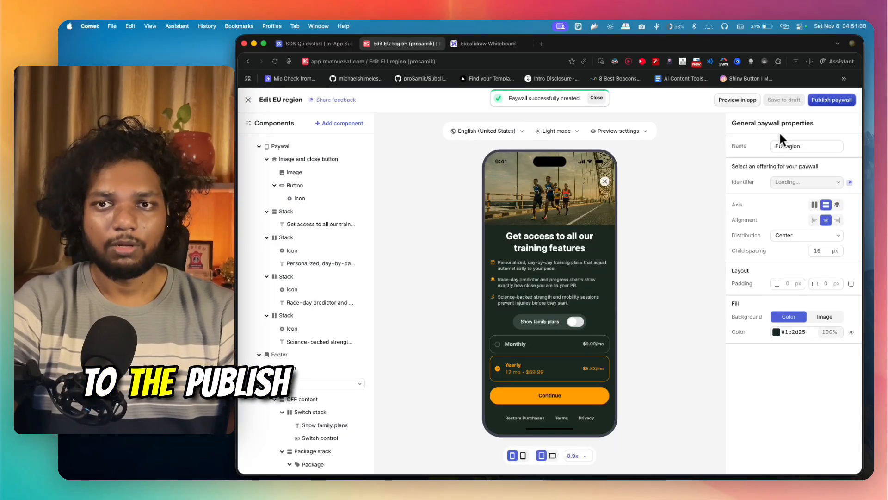
- Try to publish the EU region paywall and go to a package error in the error list
{"action": "left_click", "coordinate": [831, 100]}
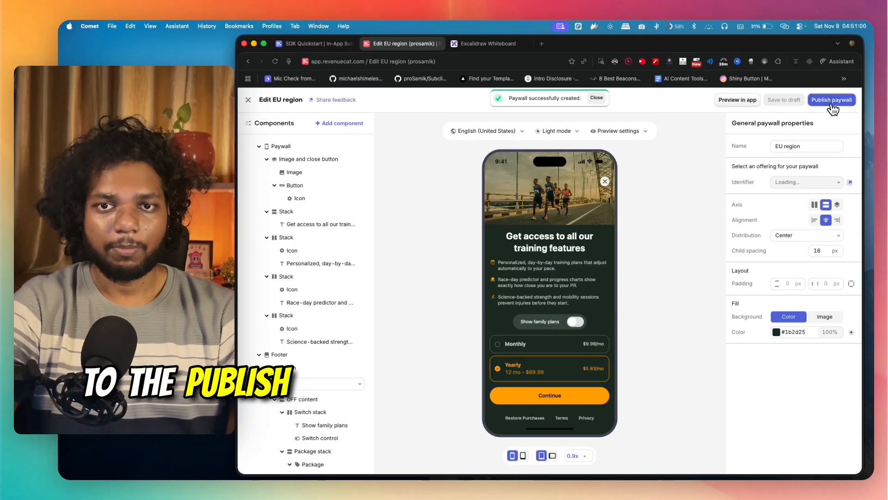
{"action": "left_click", "coordinate": [695, 99]}
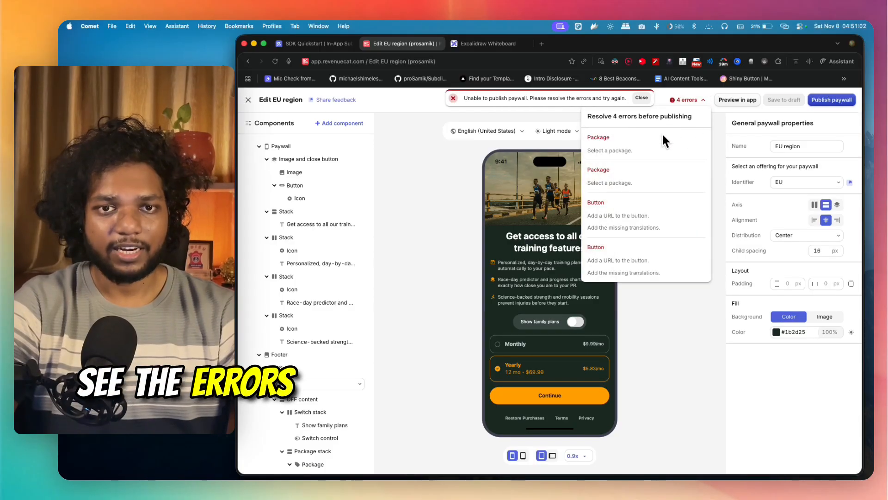
{"action": "left_click", "coordinate": [662, 134]}
- Assign the Lifetime plan ($rc_lifetime) to the Yearly package and clear its selected-by-default setting
{"action": "left_click", "coordinate": [790, 151]}
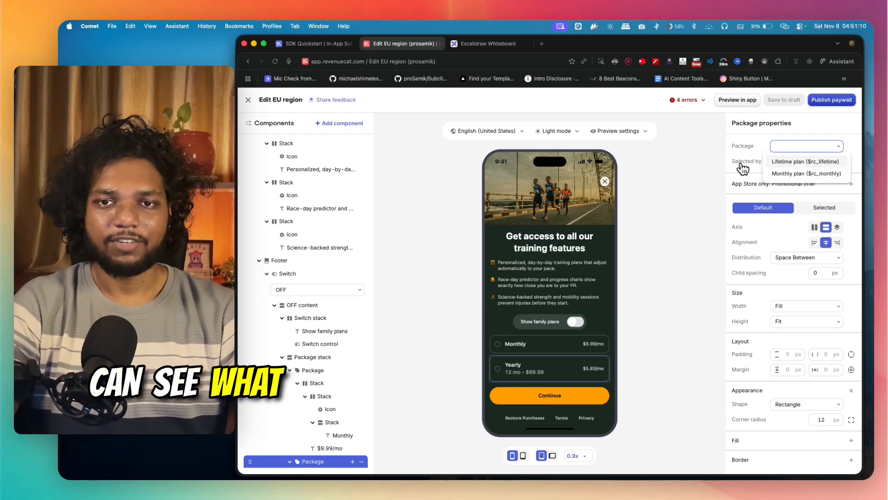
{"action": "left_click", "coordinate": [797, 162]}
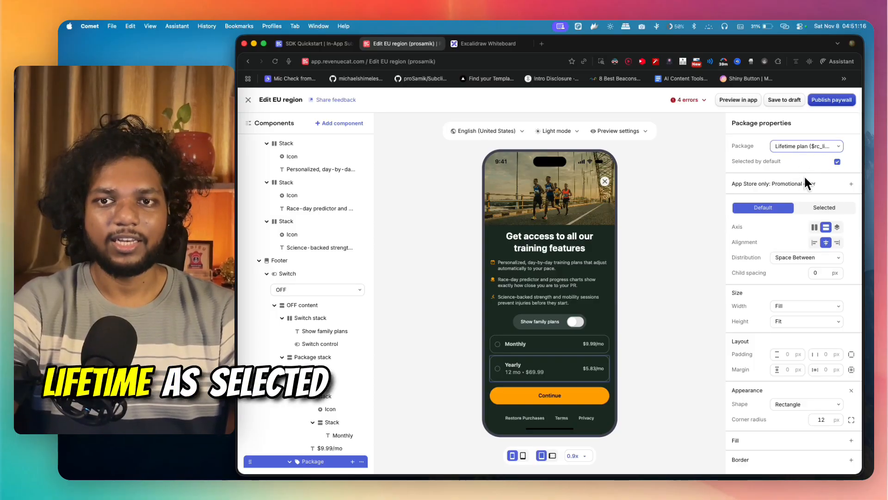
{"action": "left_click", "coordinate": [838, 161]}
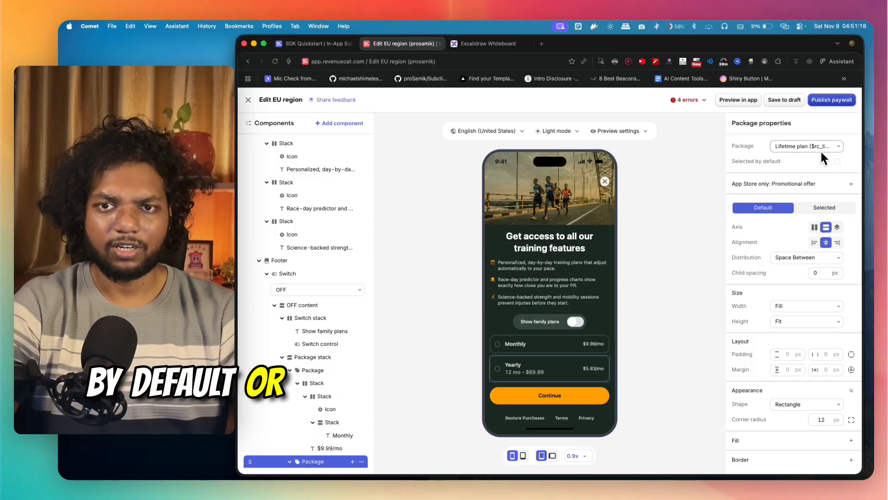
{"action": "scroll", "coordinate": [749, 278], "scroll_direction": "down", "scroll_amount": 2}
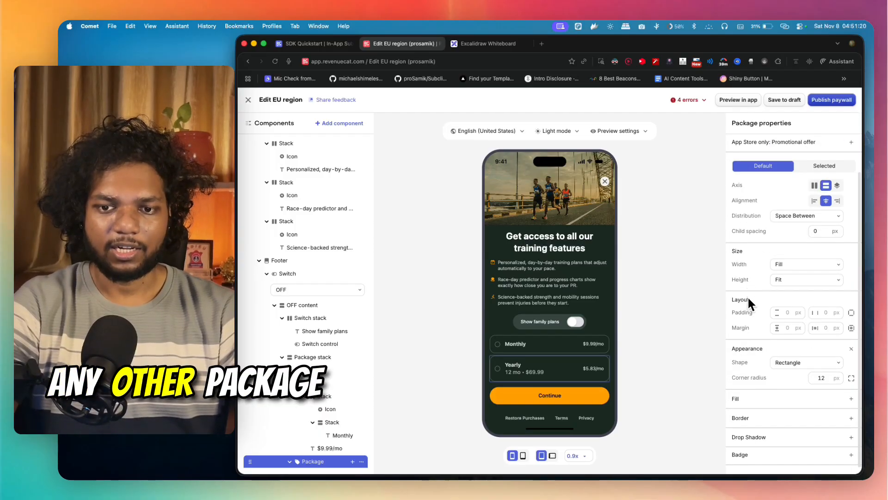
{"action": "scroll", "coordinate": [748, 296], "scroll_direction": "up", "scroll_amount": 2}
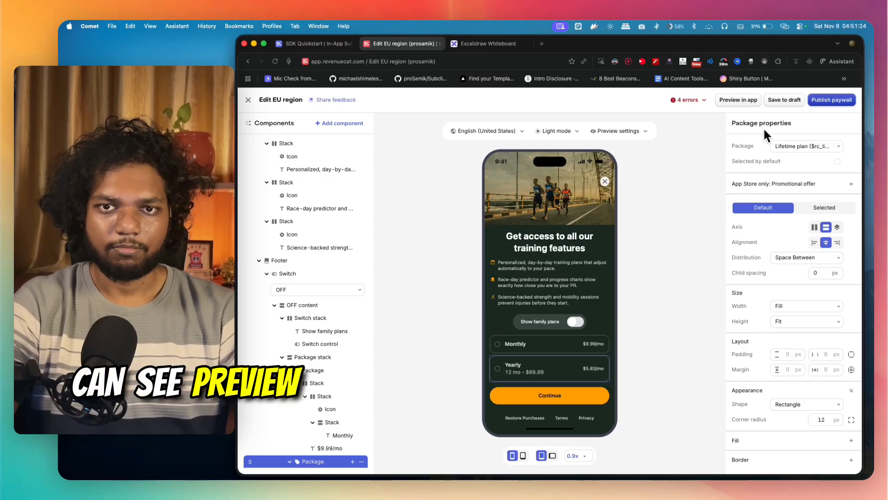
- Check which plans are assigned to the Monthly and Yearly package components in the footer
{"action": "scroll", "coordinate": [329, 401], "scroll_direction": "down", "scroll_amount": 3}
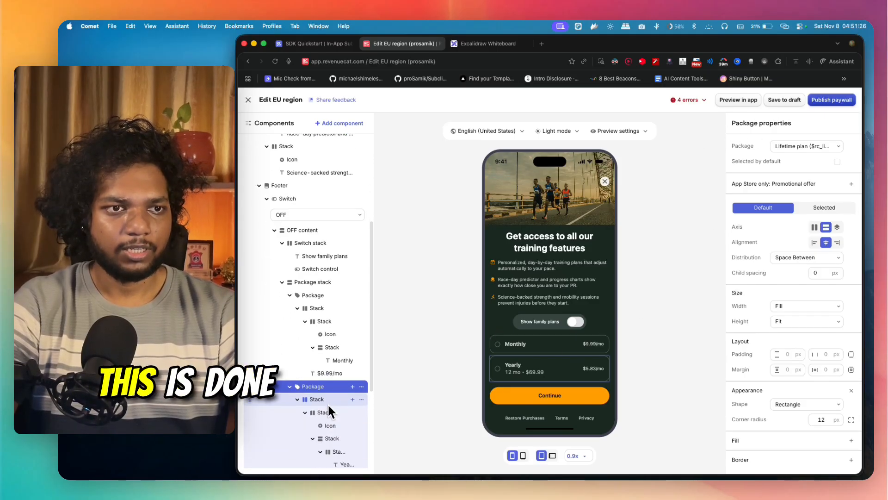
{"action": "scroll", "coordinate": [323, 386], "scroll_direction": "down", "scroll_amount": 5}
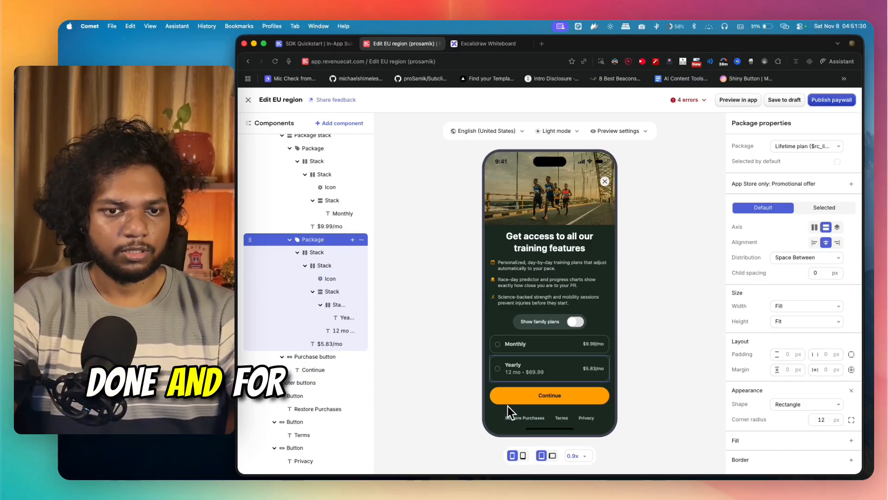
{"action": "scroll", "coordinate": [325, 241], "scroll_direction": "up", "scroll_amount": 5}
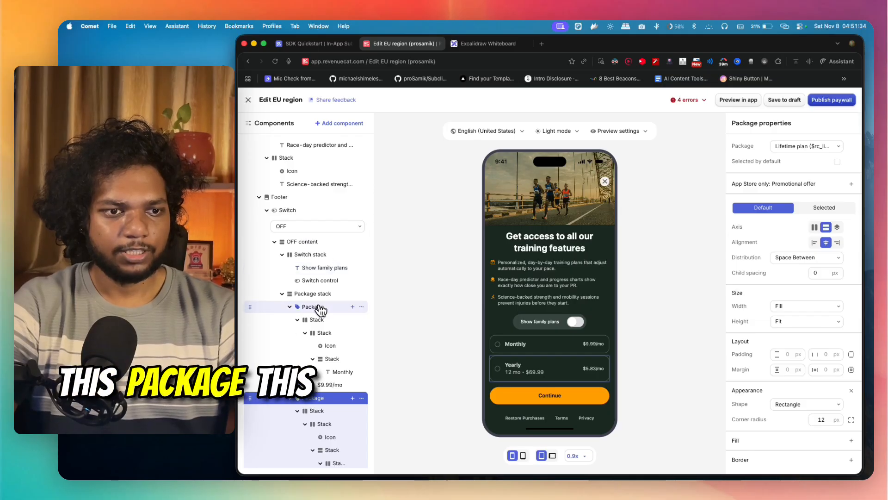
{"action": "left_click", "coordinate": [310, 307]}
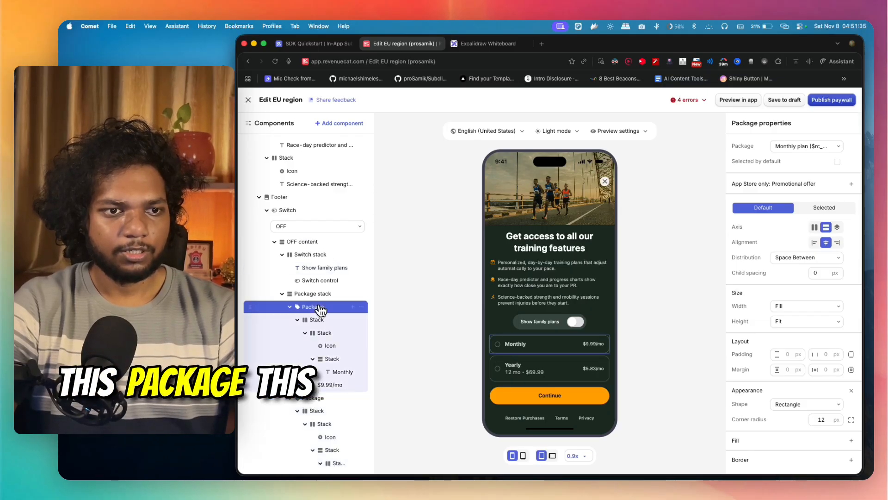
{"action": "left_click", "coordinate": [799, 145]}
{"action": "left_click", "coordinate": [799, 145]}
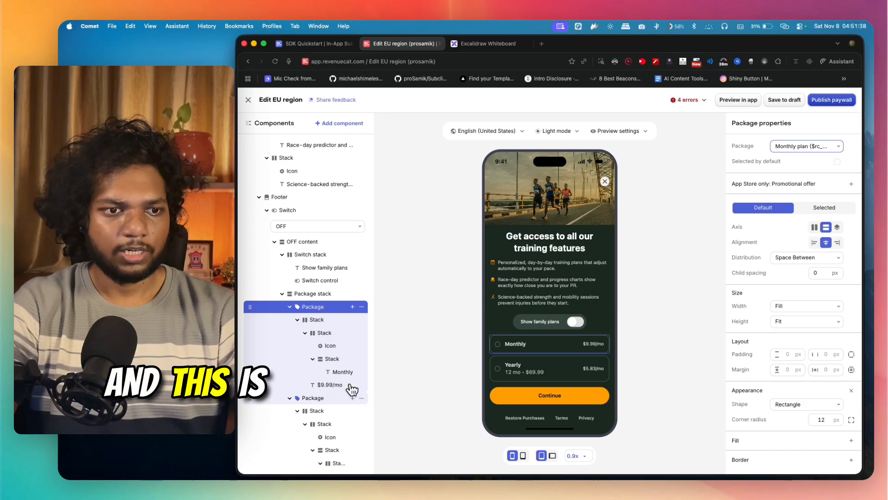
{"action": "left_click", "coordinate": [316, 401]}
{"action": "left_click", "coordinate": [689, 179]}
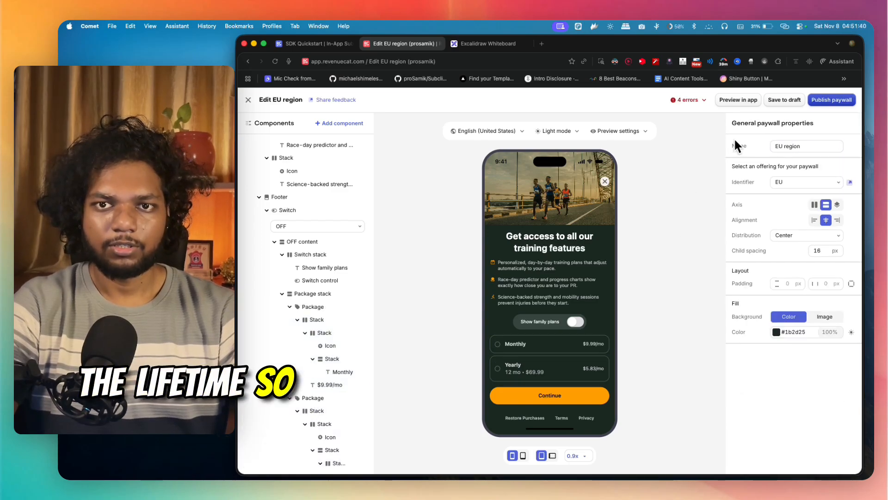
{"action": "left_click", "coordinate": [690, 100]}
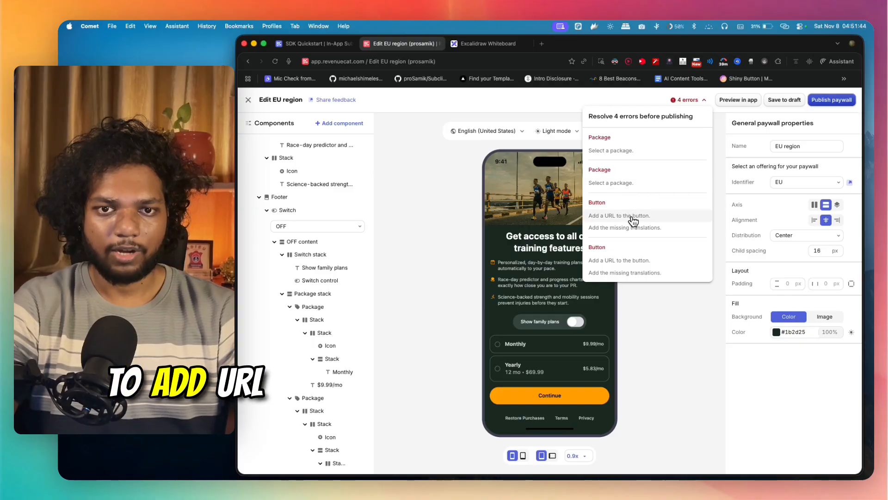
{"action": "left_click", "coordinate": [632, 216]}
{"action": "scroll", "coordinate": [333, 352], "scroll_direction": "down", "scroll_amount": 5}
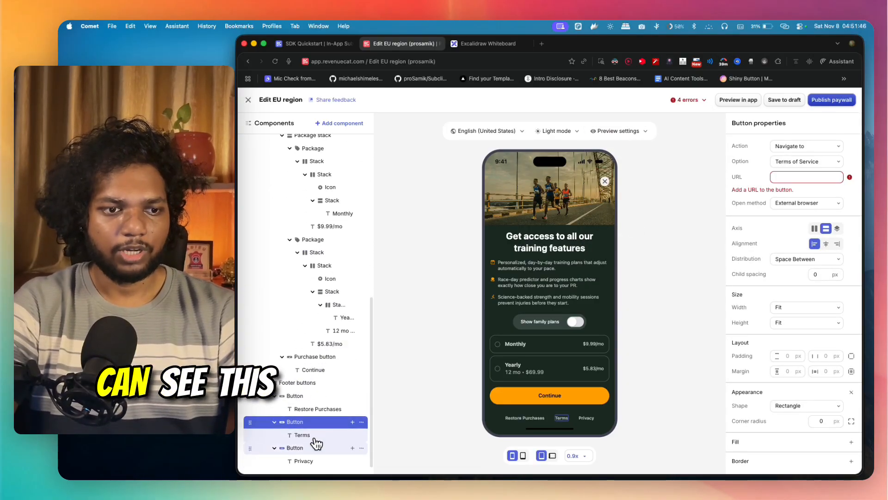
{"action": "left_click", "coordinate": [315, 438]}
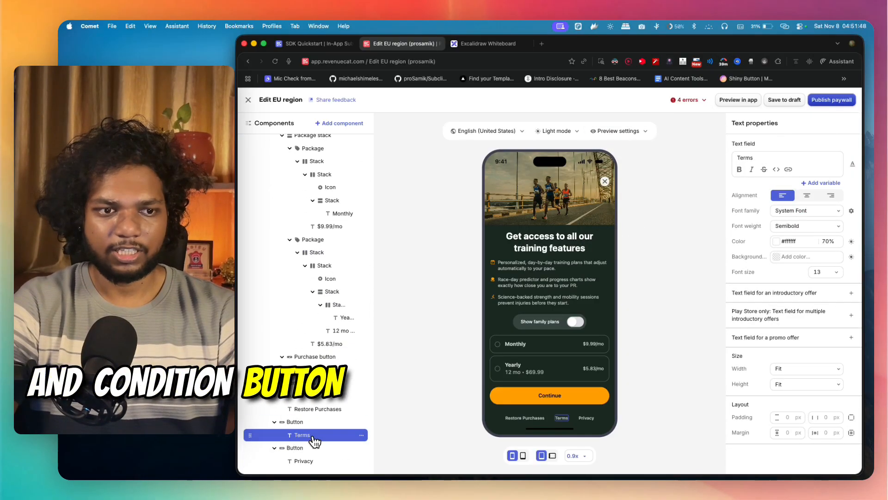
{"action": "left_click", "coordinate": [295, 421]}
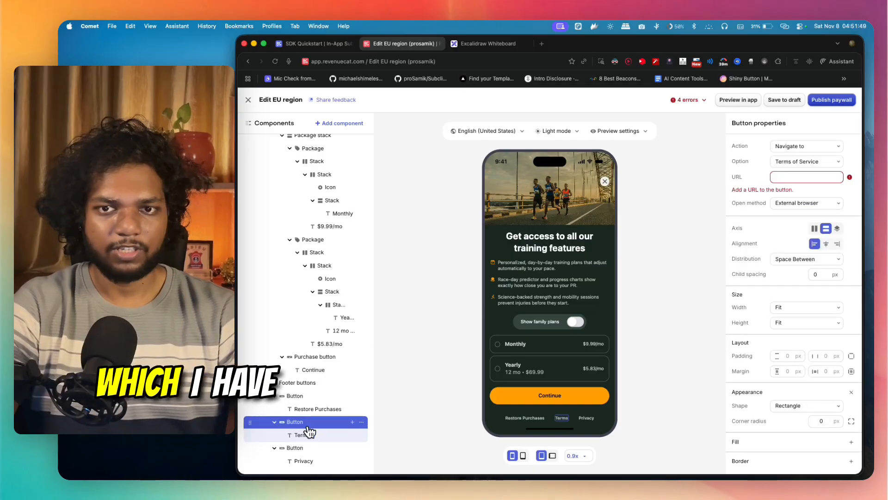
{"action": "left_click", "coordinate": [782, 177]}
{"action": "type", "text": "https:"}
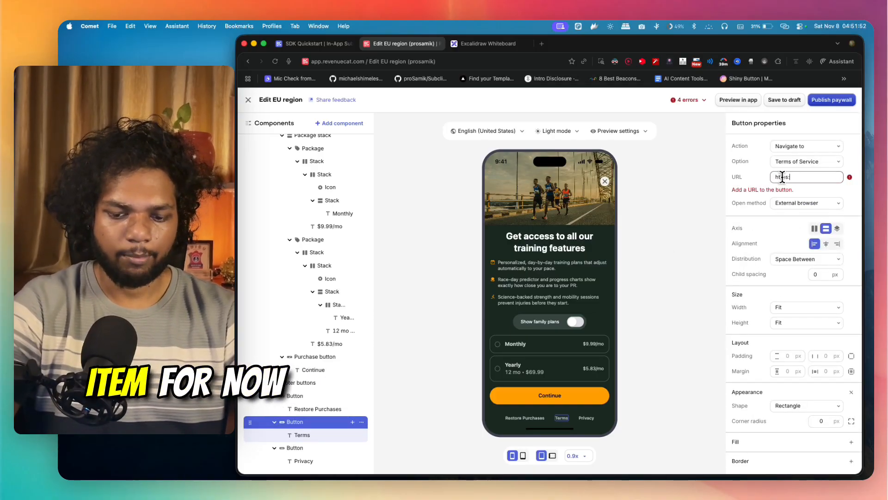
{"action": "type", "text": "//prosamik"}
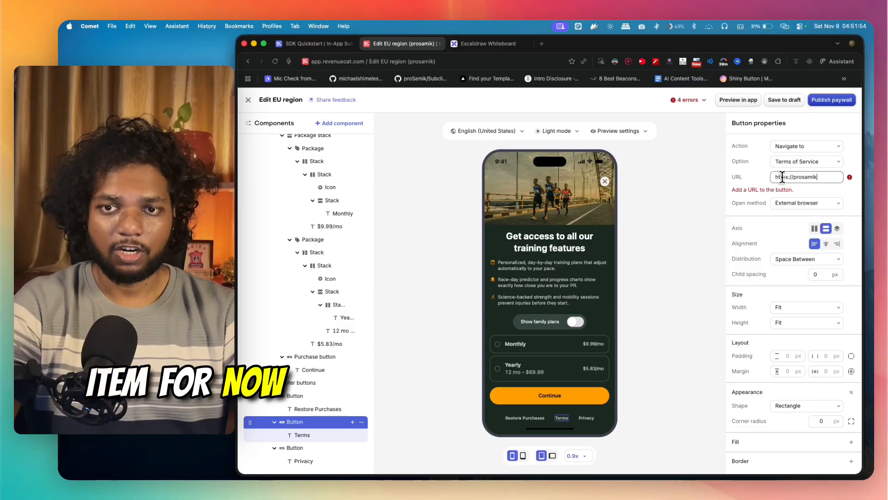
{"action": "type", "text": ".com"}
{"action": "left_click", "coordinate": [714, 193]}
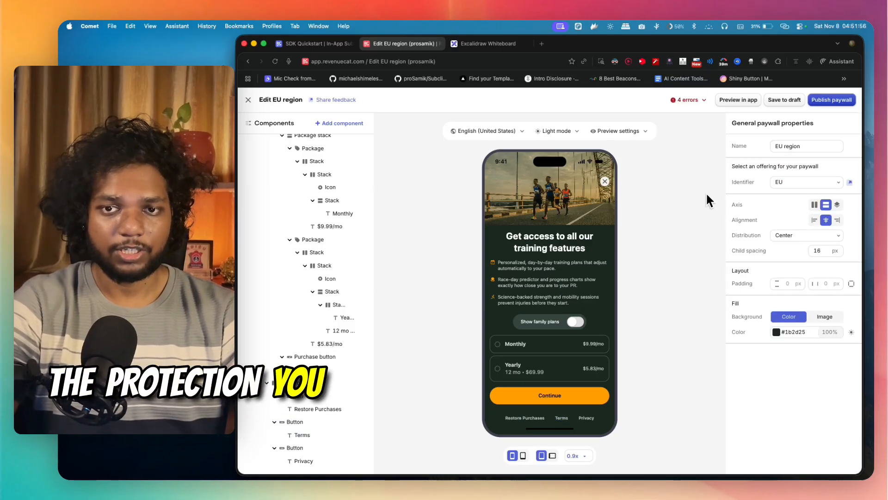
{"action": "left_click", "coordinate": [689, 99]}
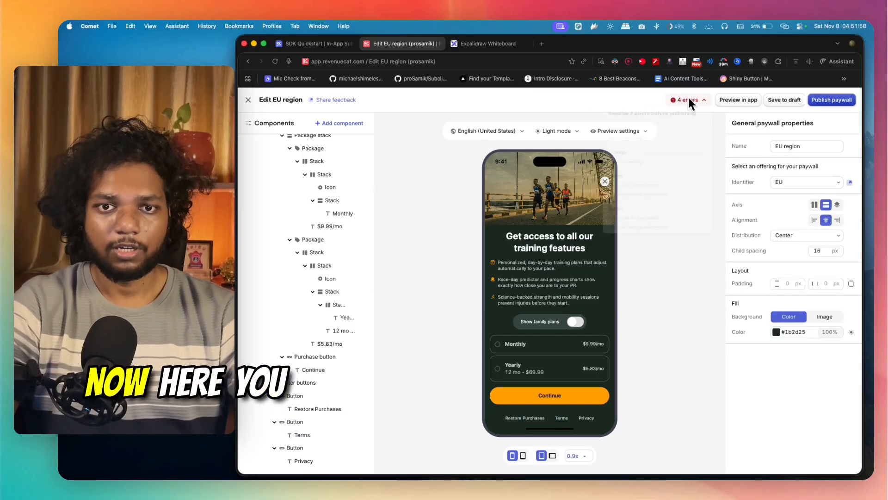
{"action": "left_click", "coordinate": [633, 260]}
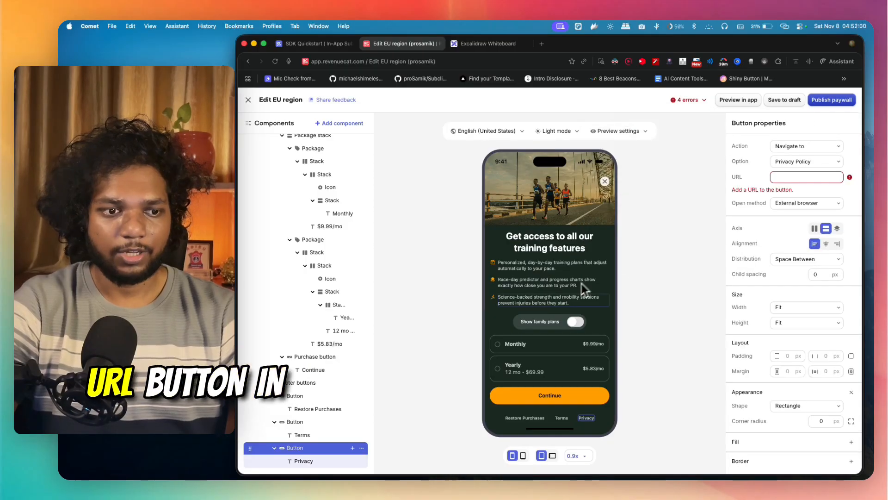
{"action": "left_click", "coordinate": [292, 461]}
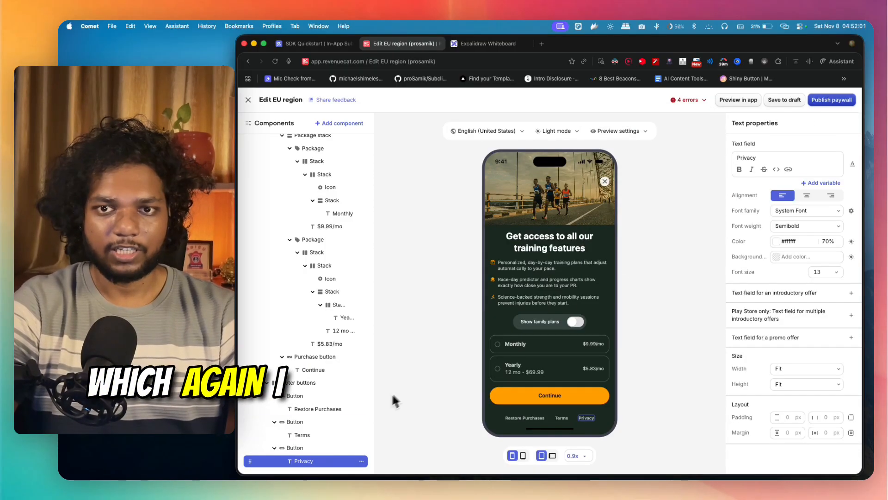
{"action": "left_click", "coordinate": [302, 449]}
{"action": "left_click", "coordinate": [794, 178]}
{"action": "type", "text": "htt"}
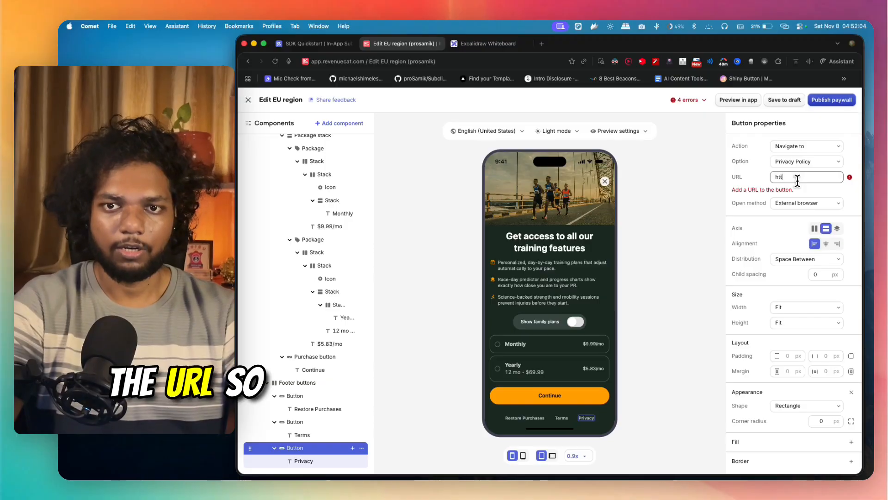
{"action": "type", "text": "ps://p"}
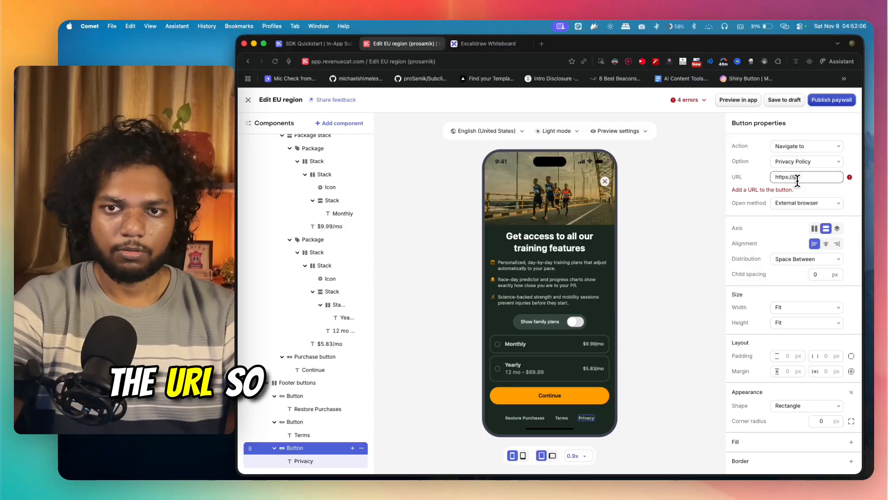
{"action": "type", "text": "rosamik"}
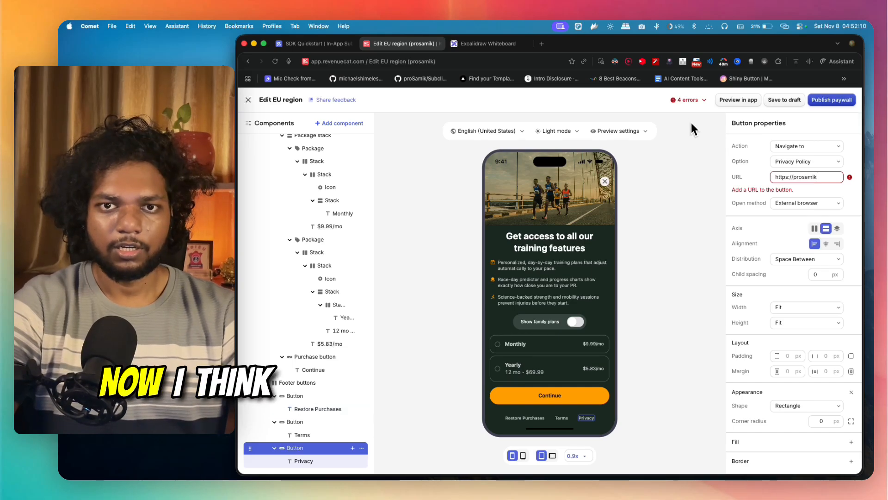
- Try to publish the EU region paywall and go to the remaining package error in the error list
{"action": "left_click", "coordinate": [694, 101]}
{"action": "left_click", "coordinate": [694, 100]}
{"action": "left_click", "coordinate": [831, 99]}
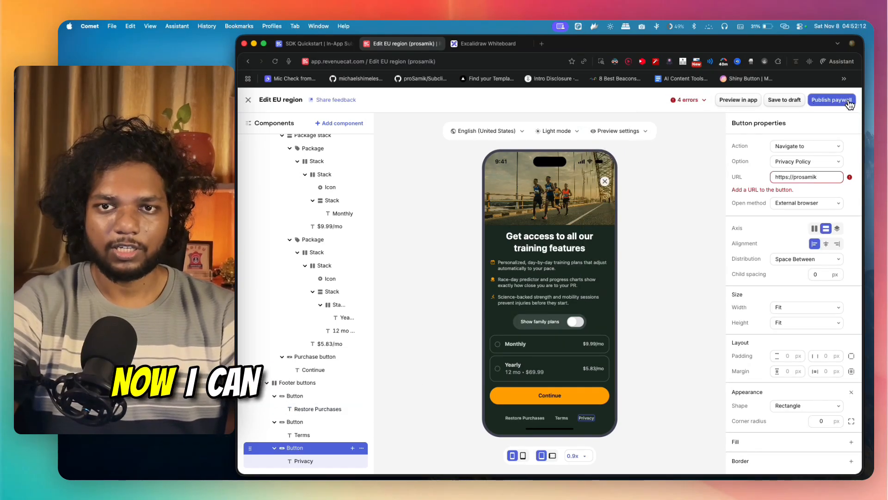
{"action": "left_click", "coordinate": [703, 102]}
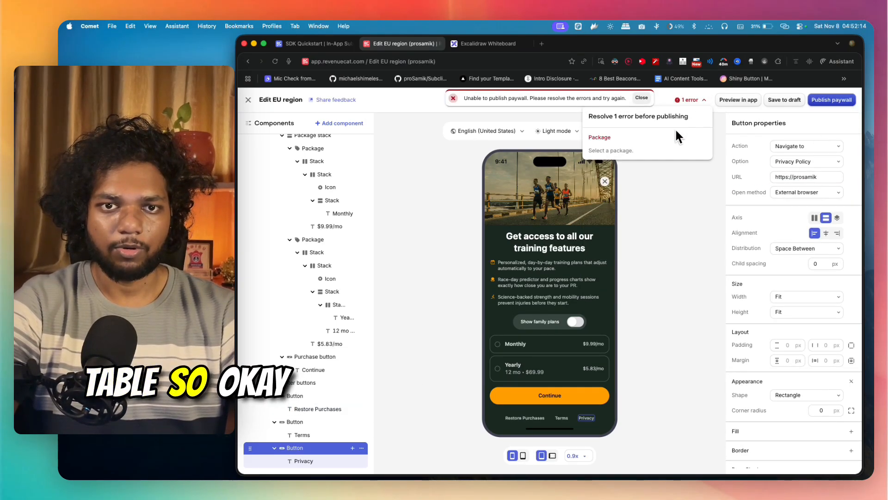
{"action": "left_click", "coordinate": [657, 138]}
- Assign the Lifetime plan ($rc_lifetime) to the package component flagged in the error list
{"action": "left_click", "coordinate": [793, 147]}
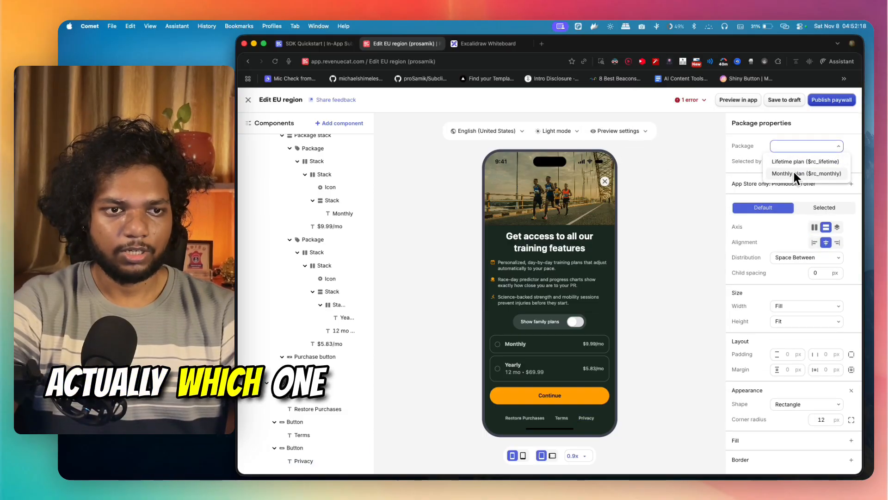
{"action": "left_click", "coordinate": [675, 168]}
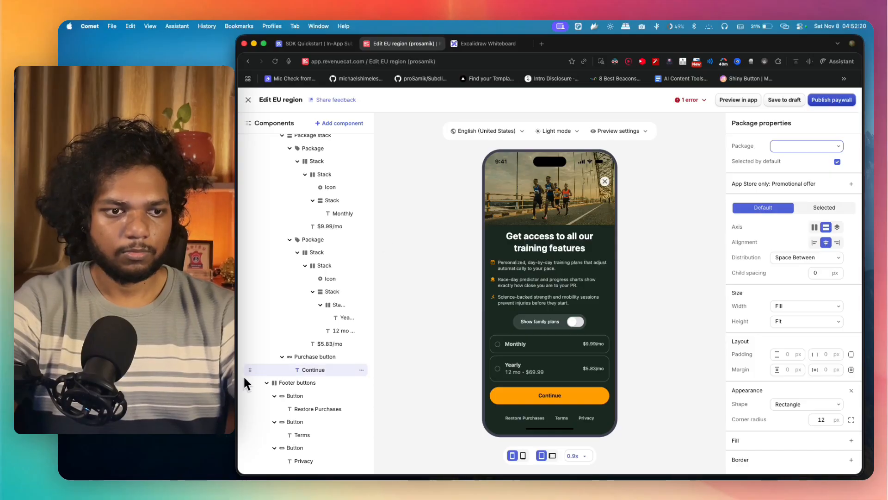
{"action": "scroll", "coordinate": [309, 381], "scroll_direction": "up", "scroll_amount": 4}
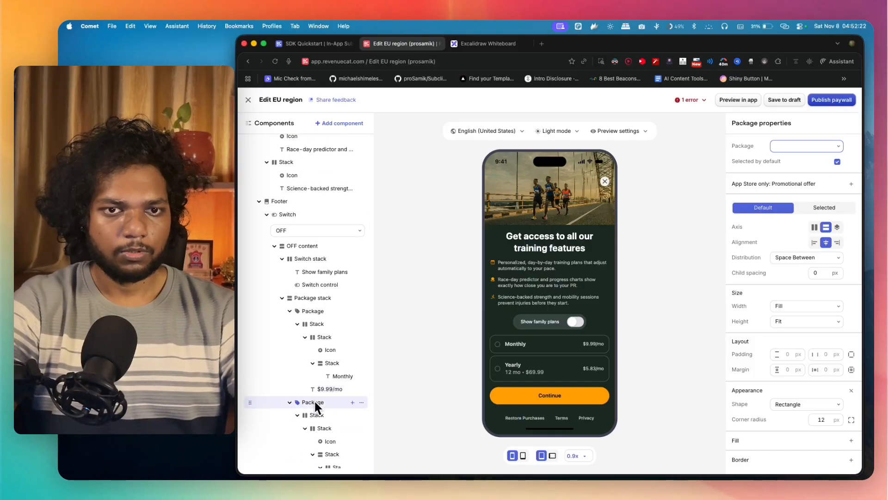
{"action": "left_click", "coordinate": [800, 147]}
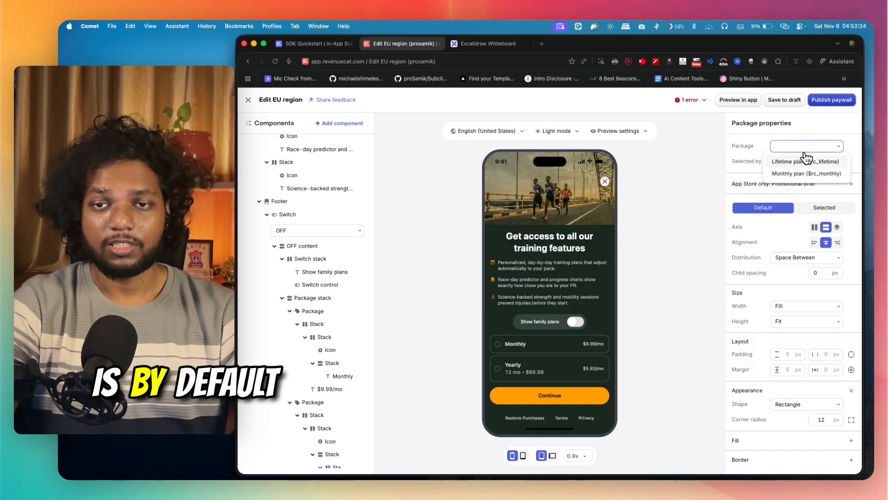
{"action": "left_click", "coordinate": [803, 162]}
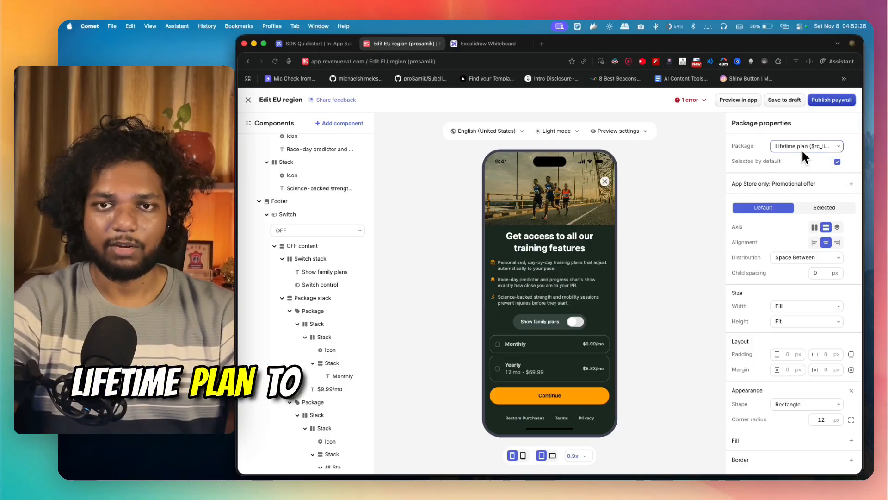
- Publish the EU region paywall and look at the preview options for its draft version
{"action": "left_click", "coordinate": [697, 99]}
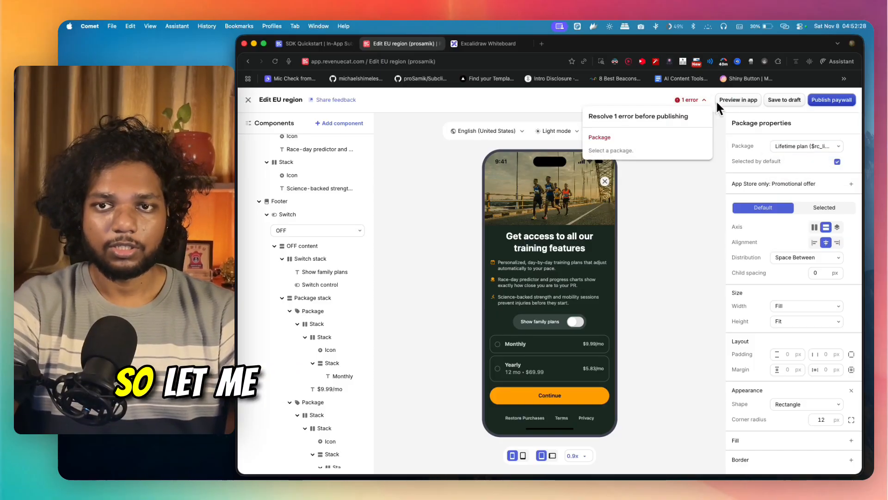
{"action": "left_click", "coordinate": [840, 99]}
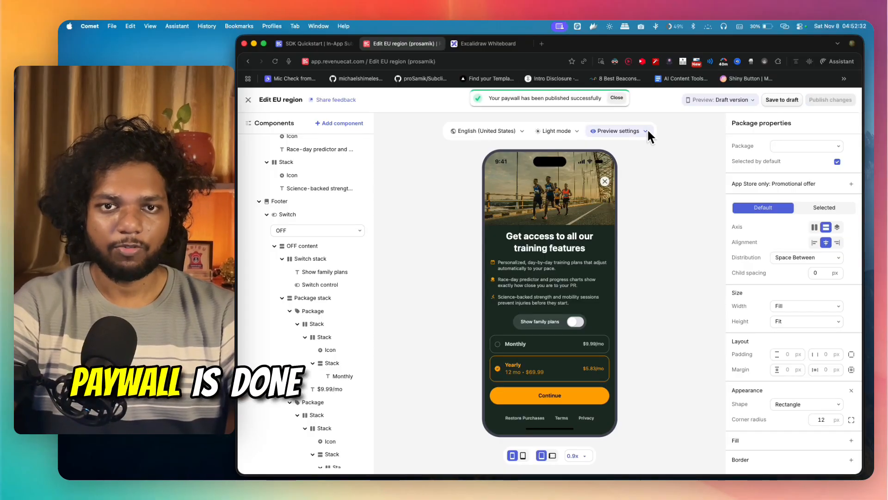
{"action": "left_click", "coordinate": [619, 99]}
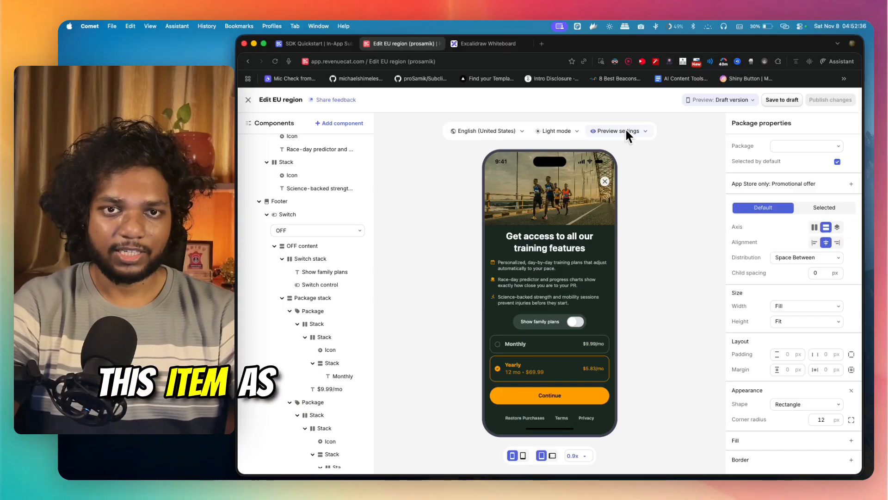
{"action": "left_click", "coordinate": [736, 100]}
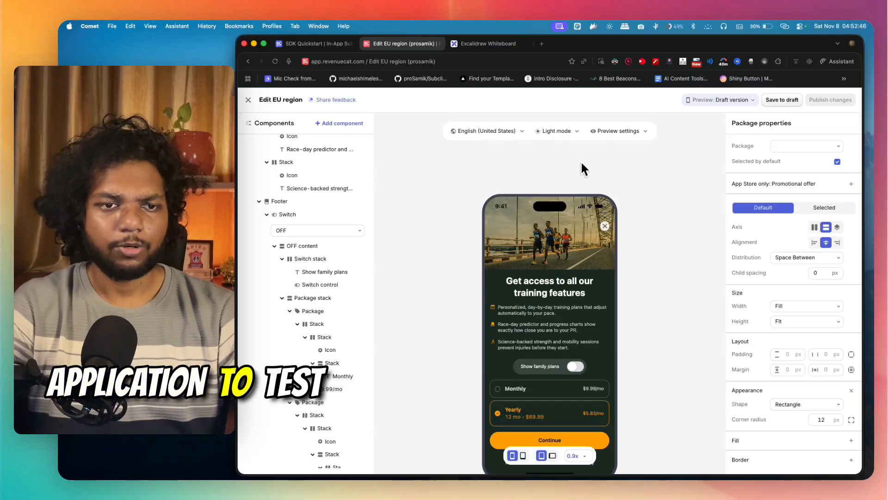
{"action": "left_click", "coordinate": [581, 162]}
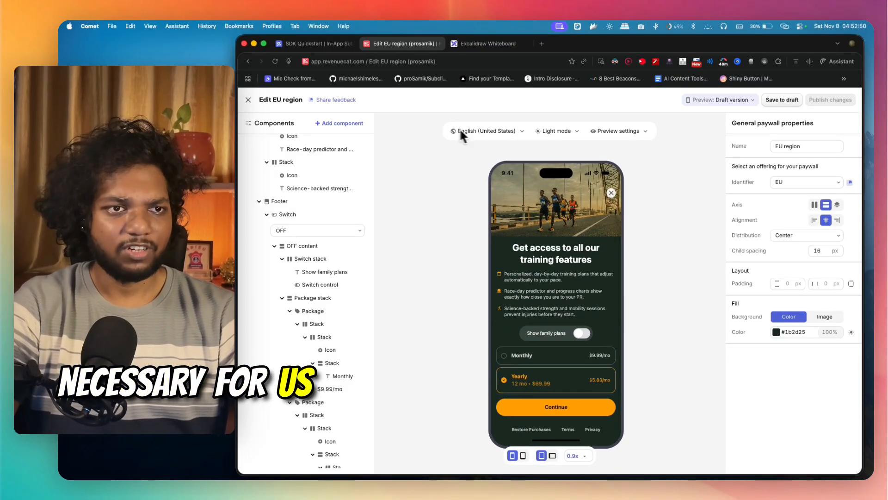
- Leave the paywall editor, saving the changes to draft, and reopen the EU region paywall from the published list
{"action": "left_click", "coordinate": [251, 102]}
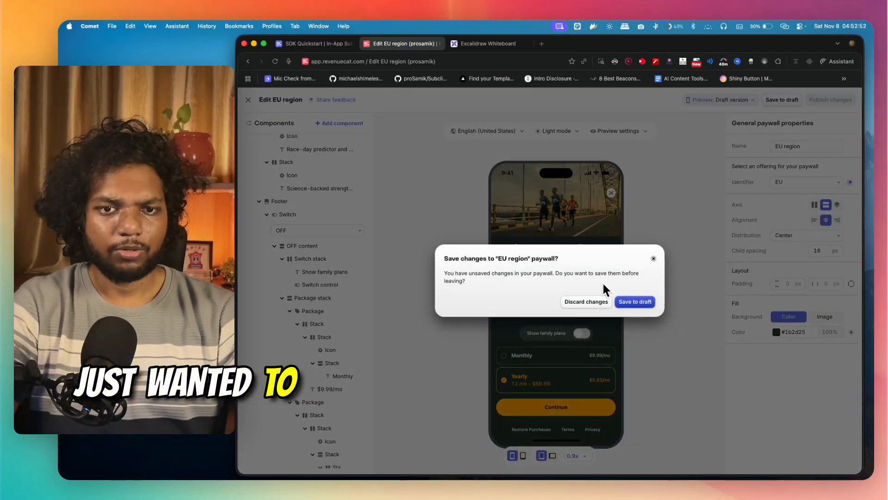
{"action": "left_click", "coordinate": [634, 303]}
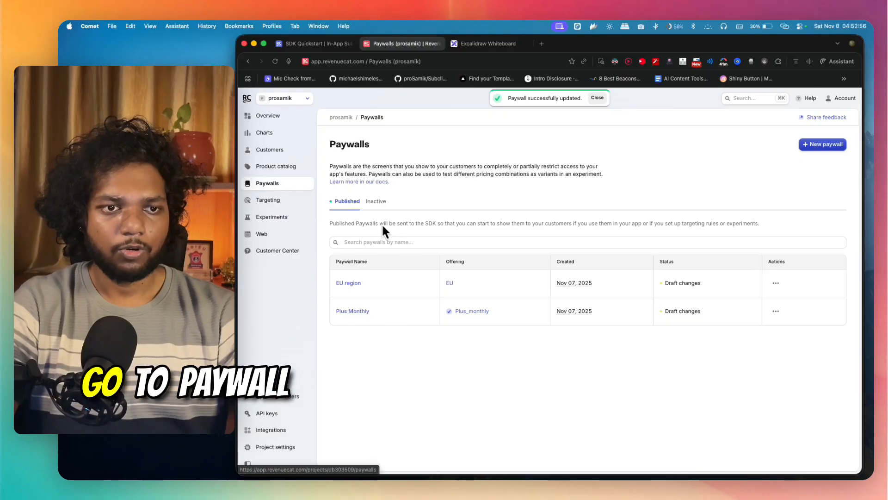
{"action": "left_click", "coordinate": [349, 283]}
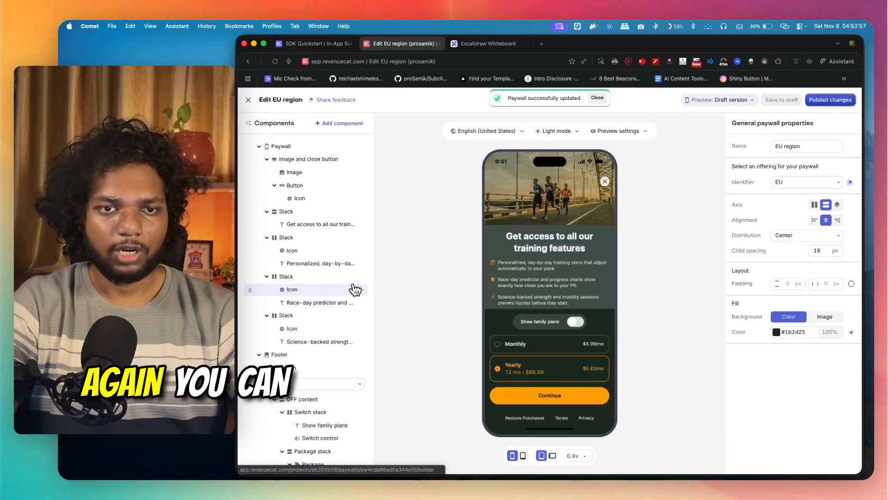
- Review the EU offering's metadata, paywall and packages from the paywall editor and open the offering's full page in a new tab
{"action": "left_click", "coordinate": [851, 182]}
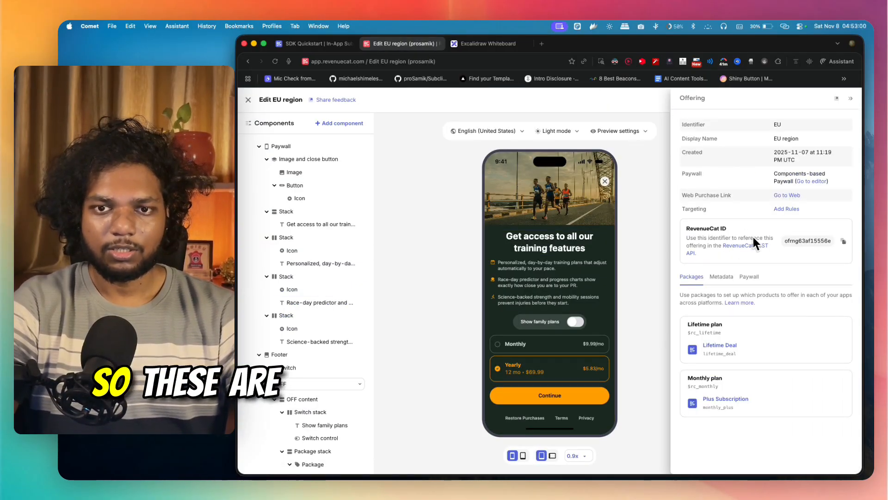
{"action": "left_click", "coordinate": [722, 281]}
{"action": "left_click", "coordinate": [754, 278]}
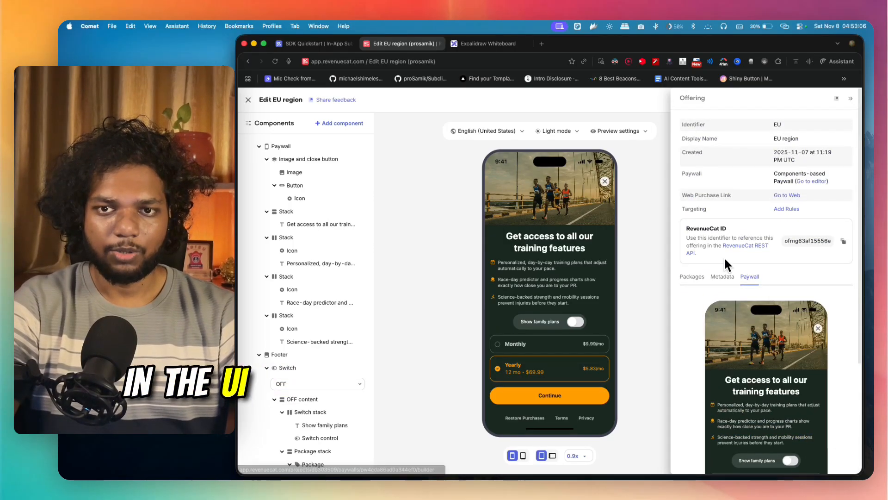
{"action": "left_click", "coordinate": [698, 275]}
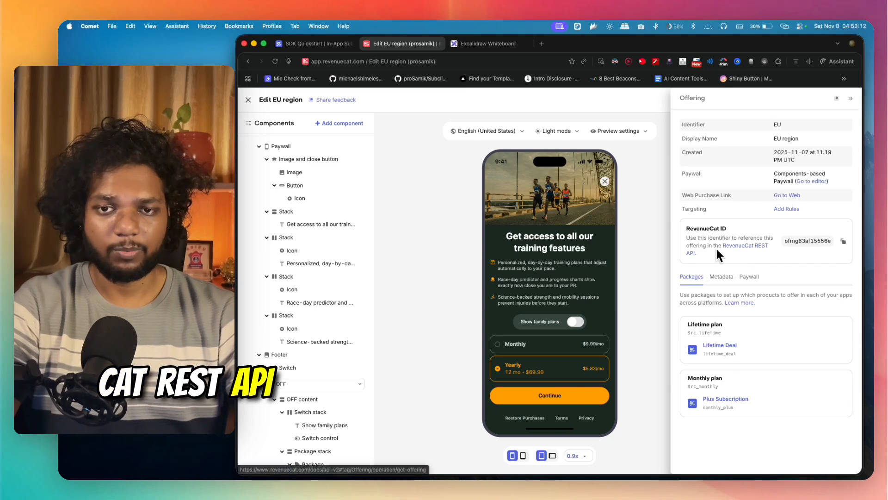
{"action": "left_click", "coordinate": [837, 98]}
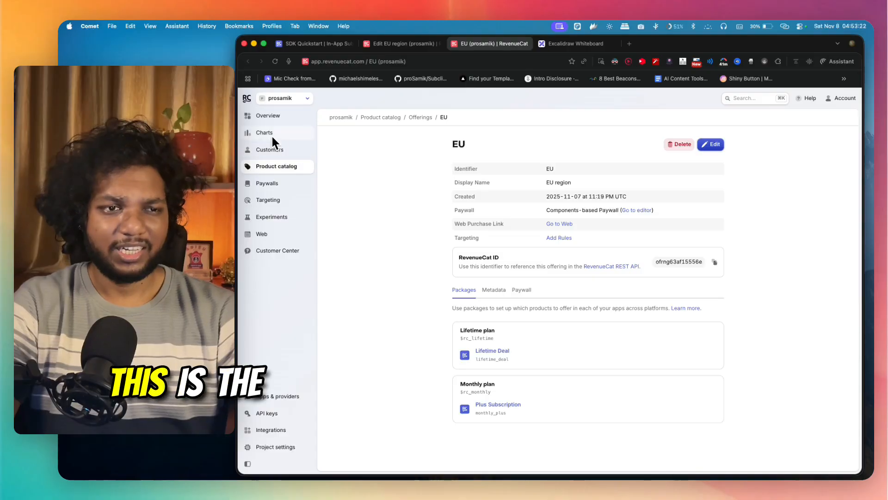
- Look through the project's Overview with its recent sandbox transactions, and the Experiments, Targeting and Customers pages
{"action": "left_click", "coordinate": [277, 117]}
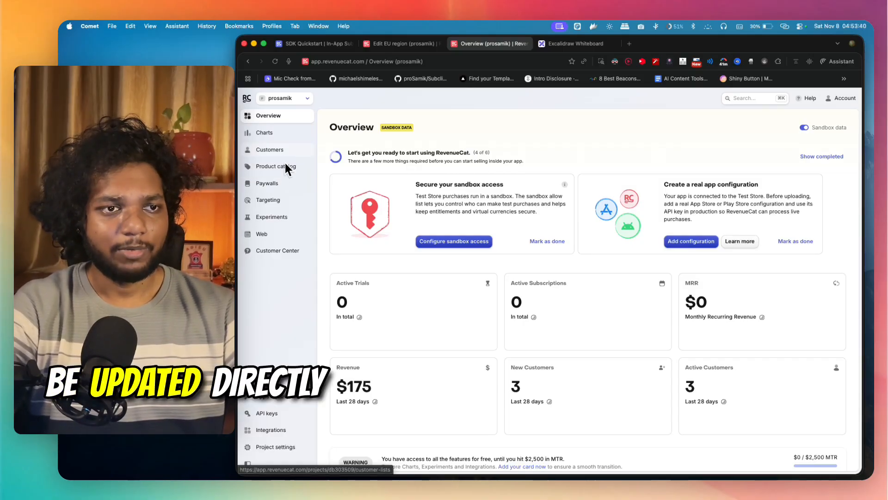
{"action": "scroll", "coordinate": [489, 320], "scroll_direction": "down", "scroll_amount": 5}
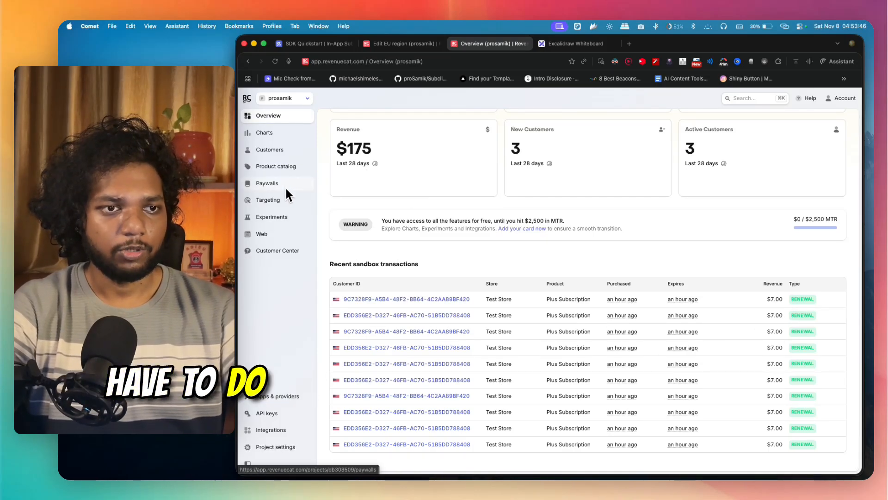
{"action": "left_click", "coordinate": [280, 218]}
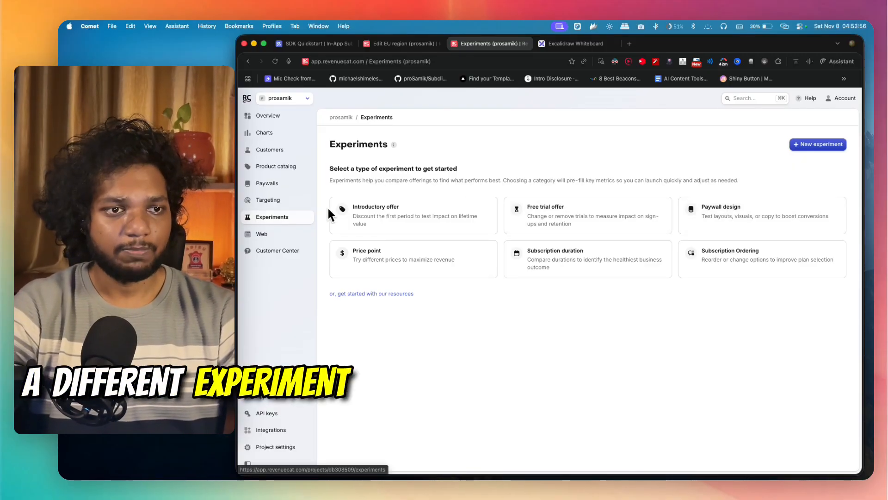
{"action": "left_click", "coordinate": [285, 205]}
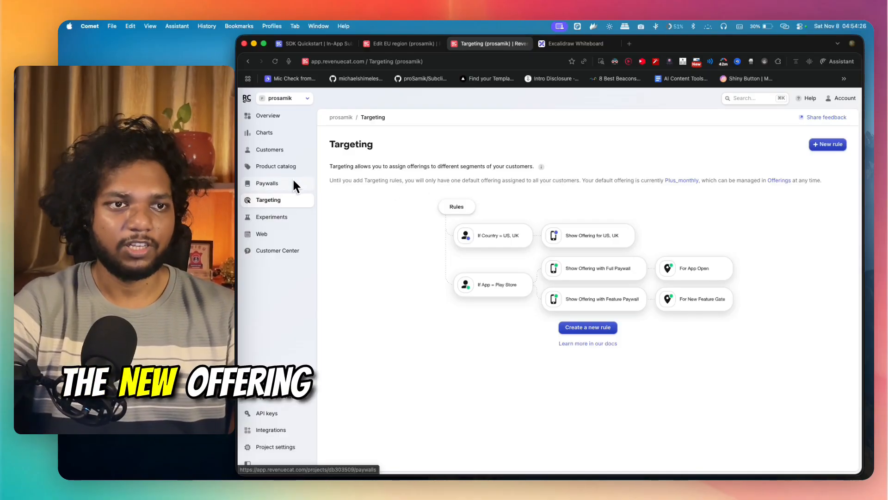
{"action": "left_click", "coordinate": [273, 153]}
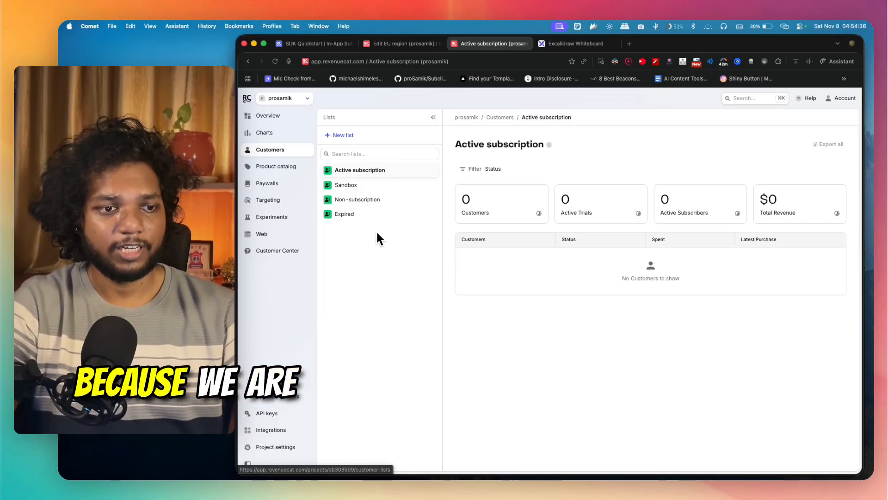
- Open the product catalog's offerings and check the actions available for the EU and Plus_monthly offerings
{"action": "left_click", "coordinate": [276, 172]}
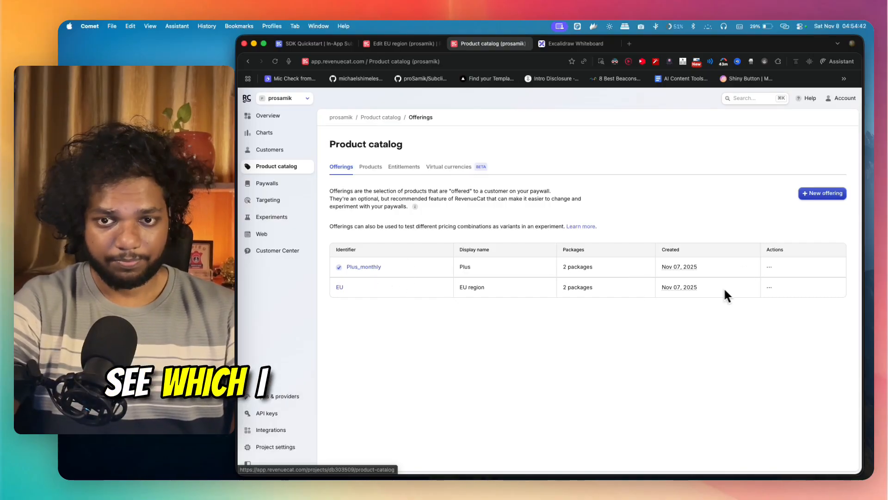
{"action": "left_click", "coordinate": [770, 287]}
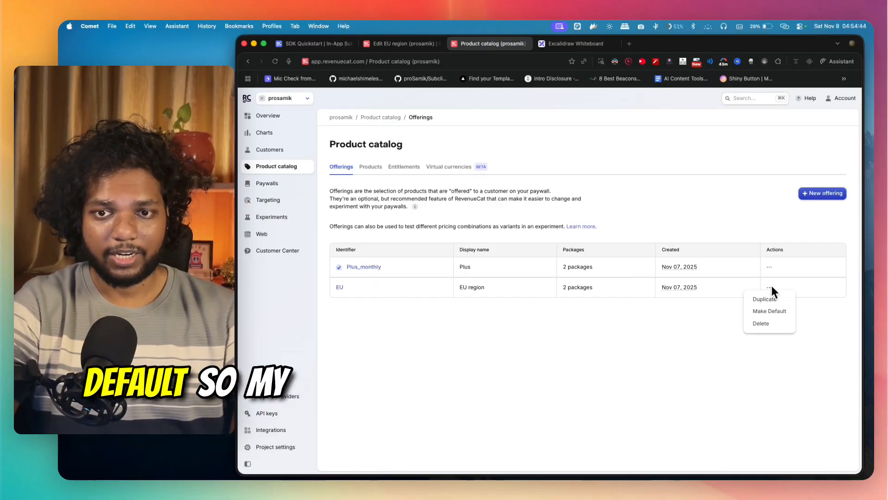
{"action": "left_click", "coordinate": [770, 286]}
{"action": "left_click", "coordinate": [770, 268]}
{"action": "left_click", "coordinate": [770, 268]}
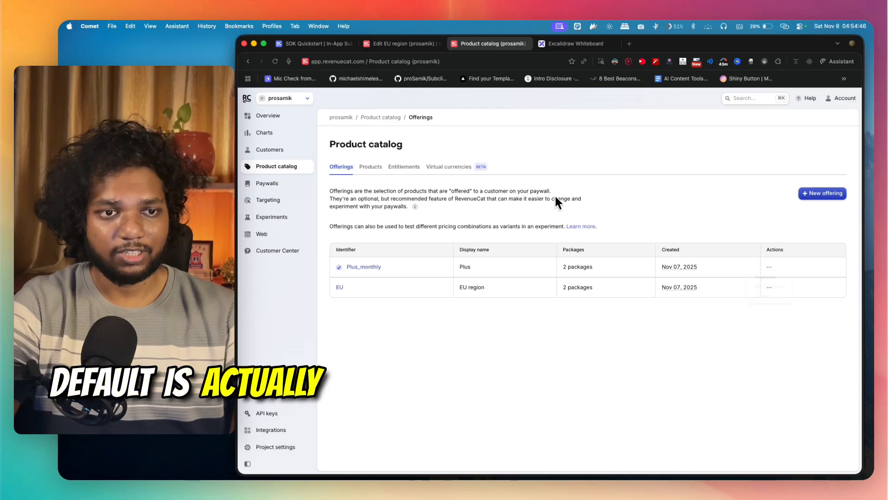
- Try to delete the EU offering from the product catalog
{"action": "left_click", "coordinate": [769, 287]}
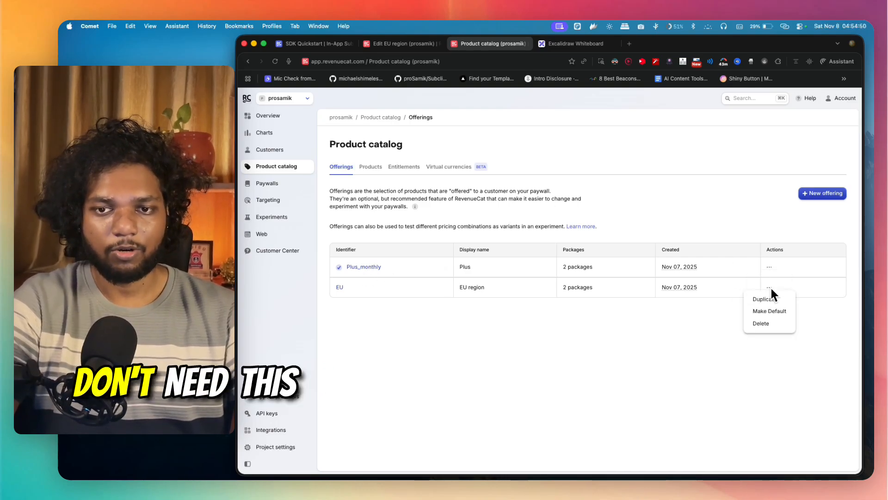
{"action": "left_click", "coordinate": [769, 324]}
{"action": "left_click", "coordinate": [587, 332]}
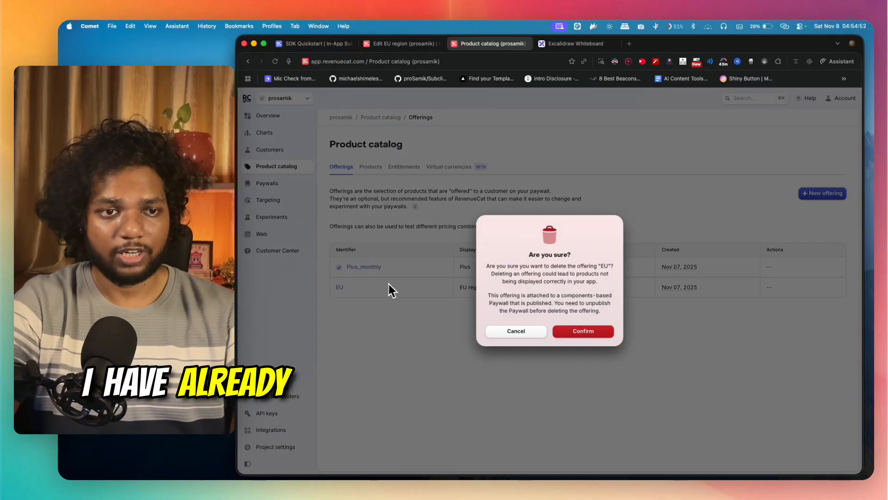